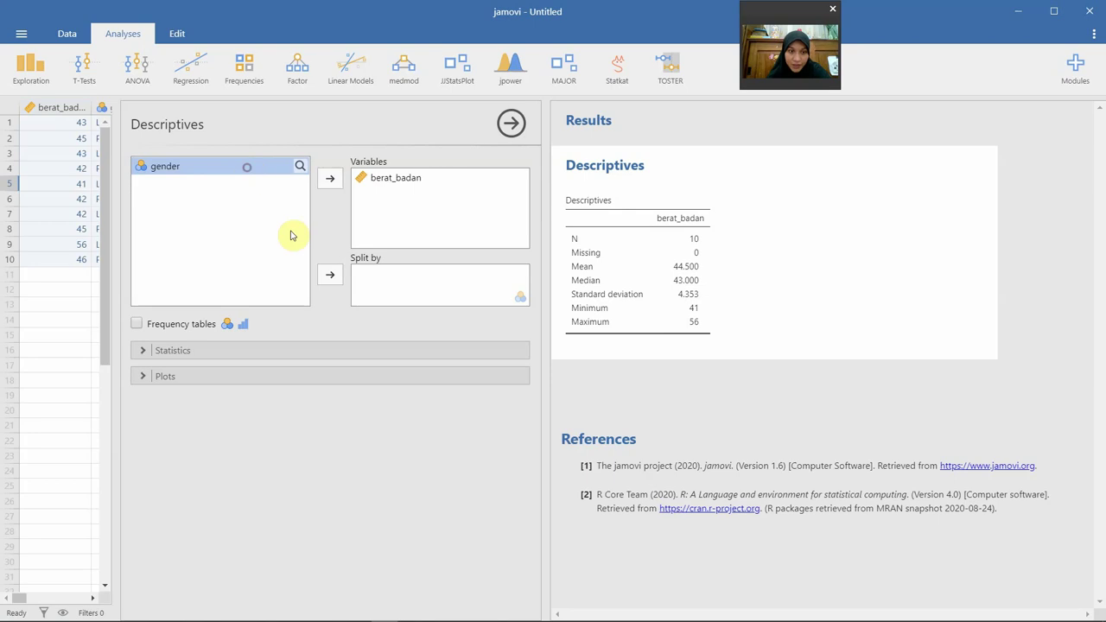
Split the berat_badan descriptives by gender and add a bar plot as the only chart.
click(331, 276)
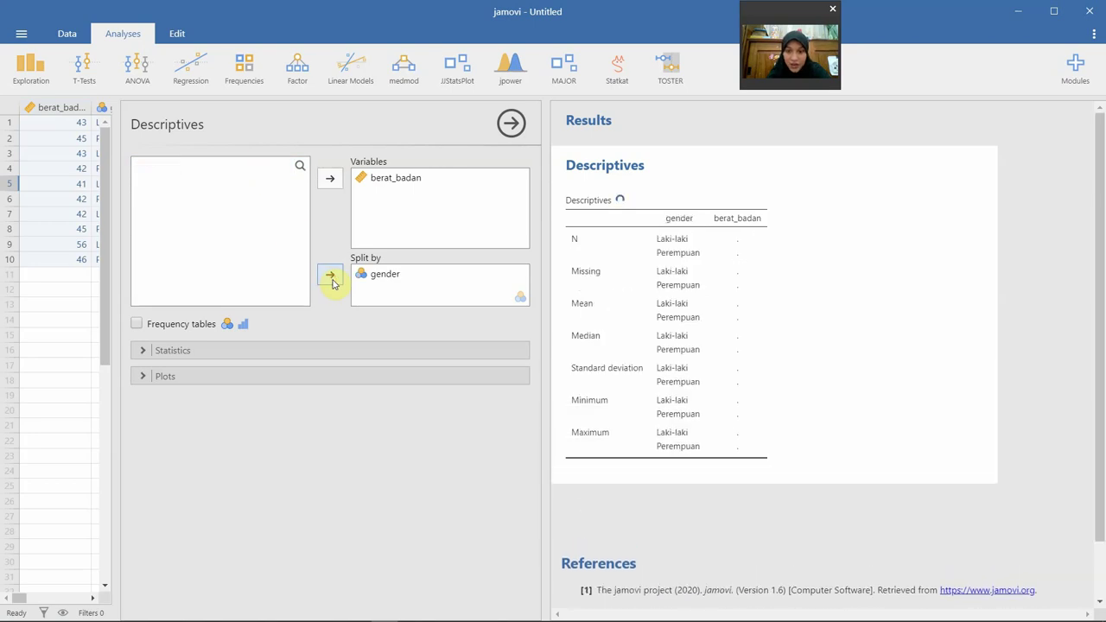
click(205, 379)
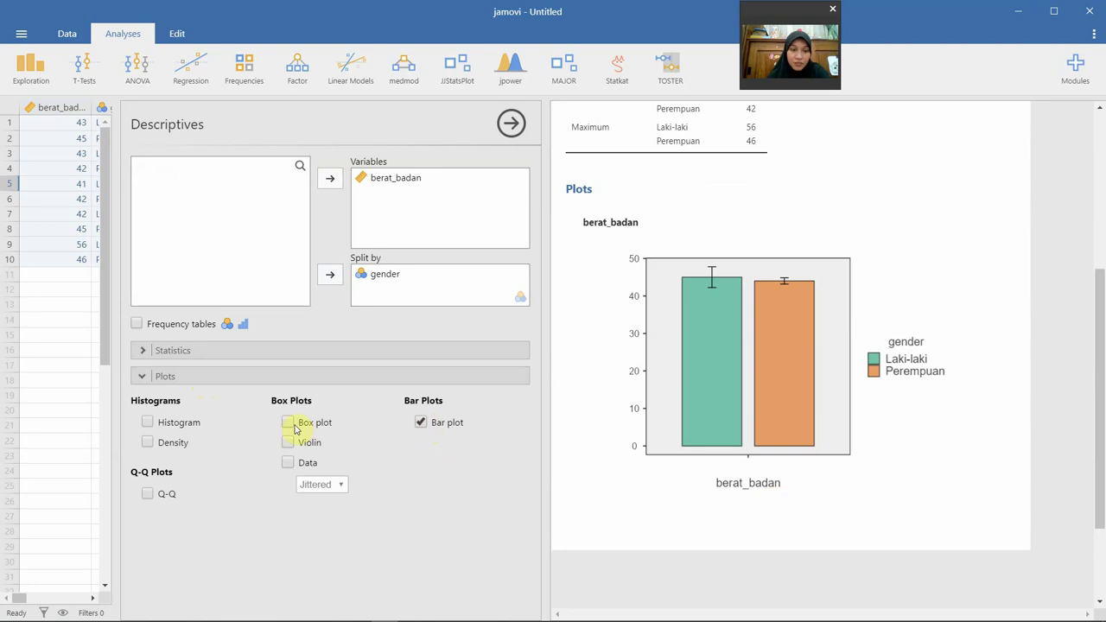
click(187, 426)
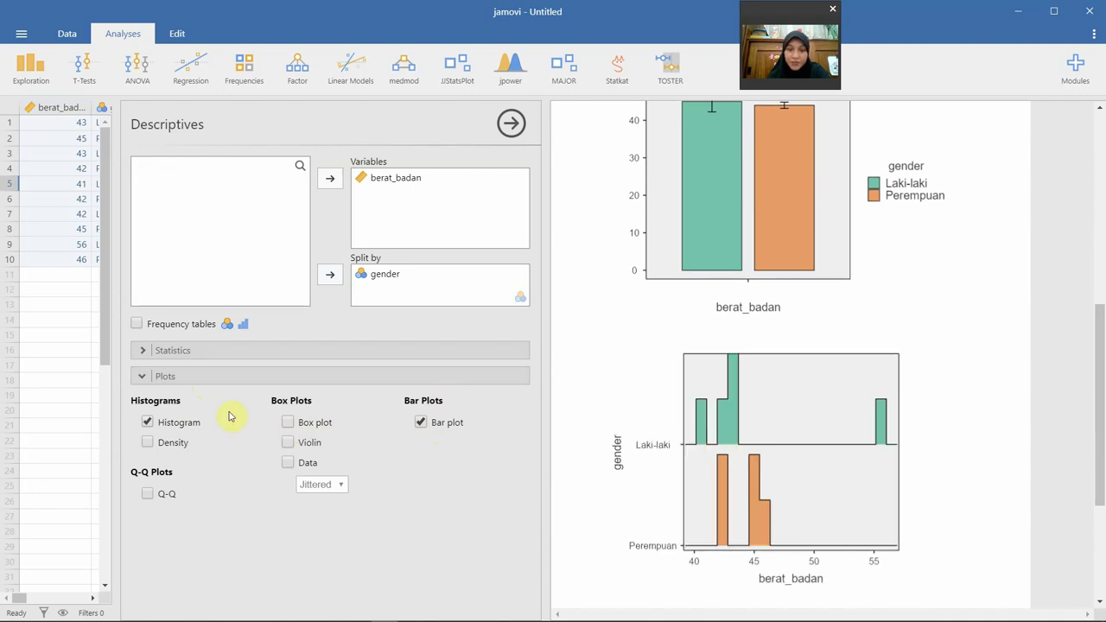
click(148, 422)
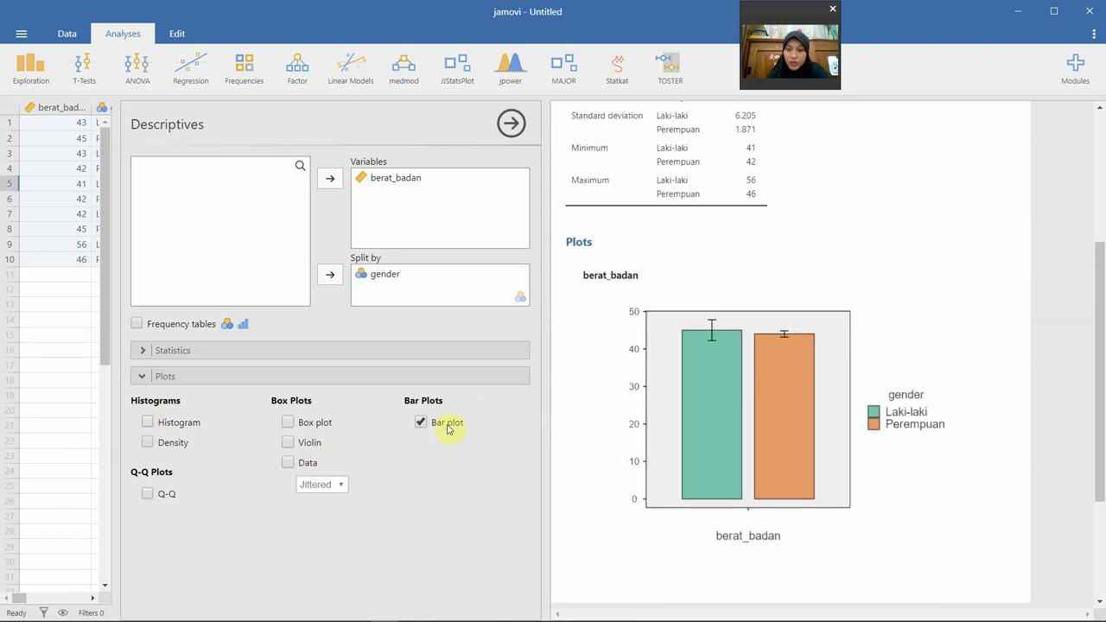
Remove the minimum and maximum from the descriptive statistics and close the analysis options.
click(179, 350)
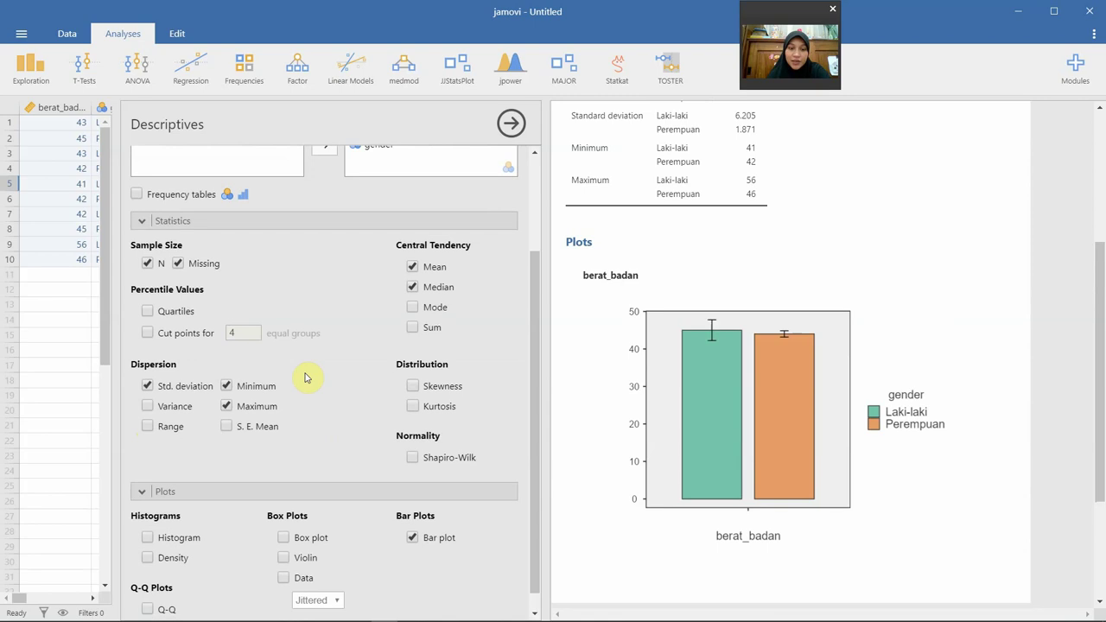
click(227, 406)
click(227, 386)
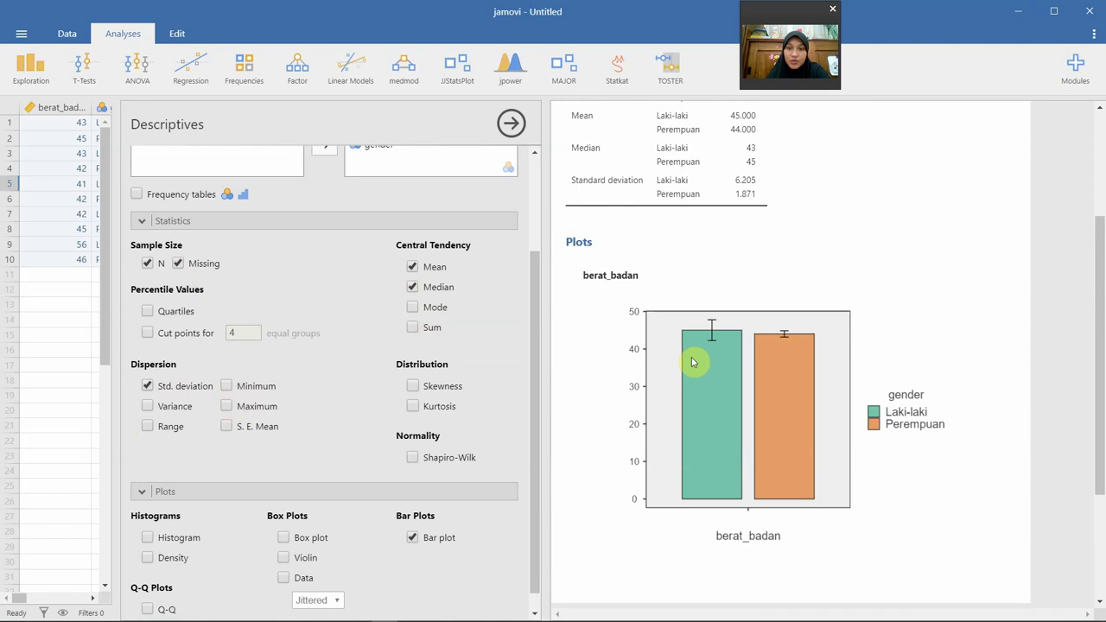
scroll(505, 187, up, 3)
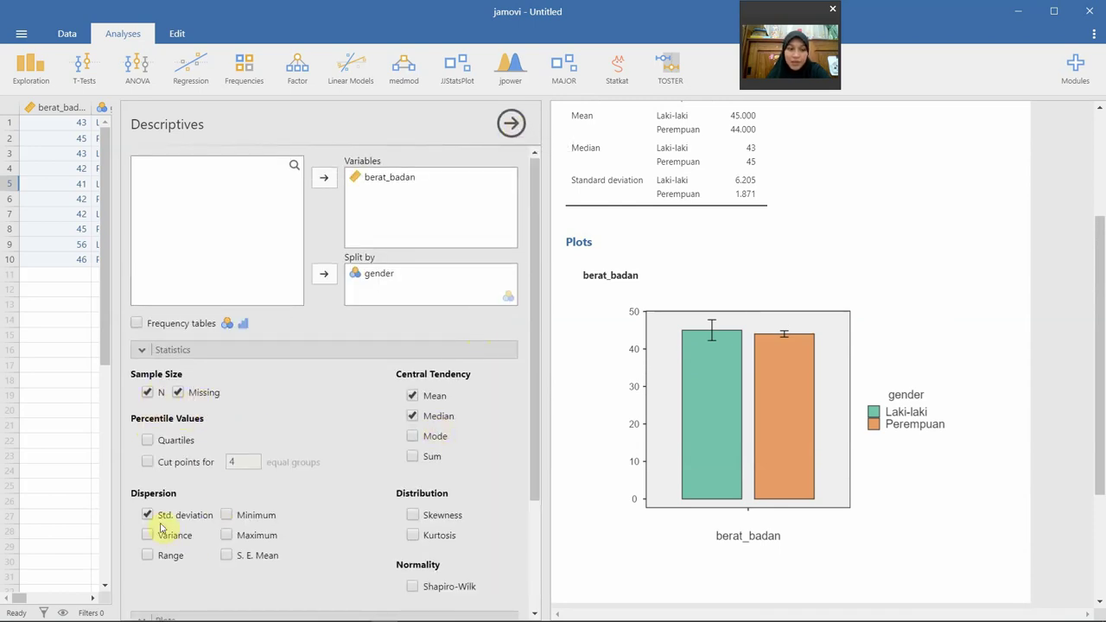
scroll(160, 528, down, 3)
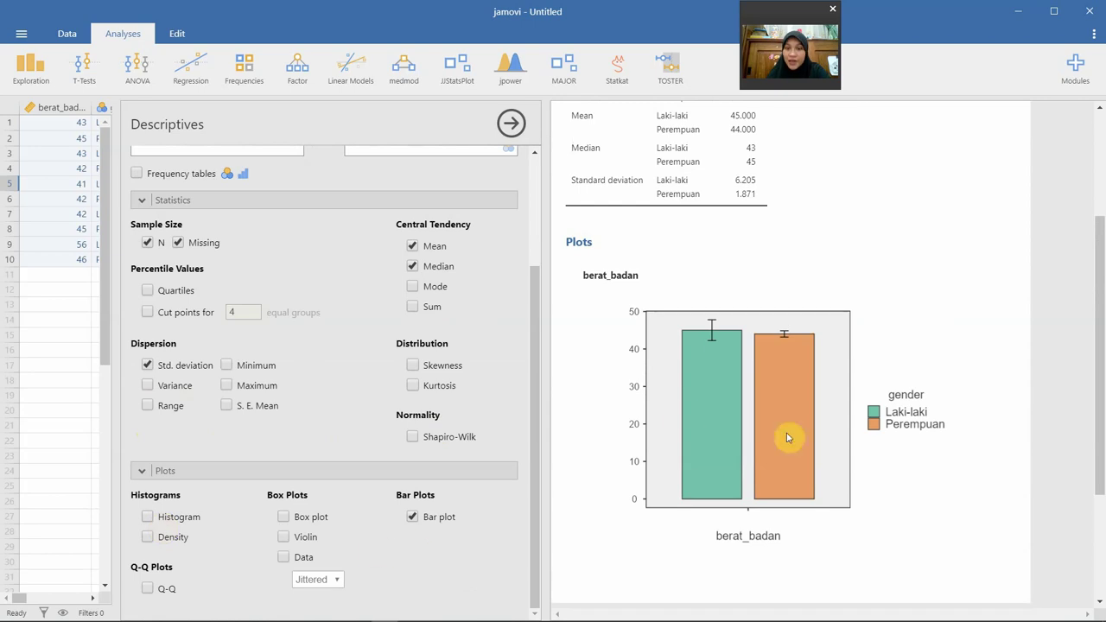
click(511, 126)
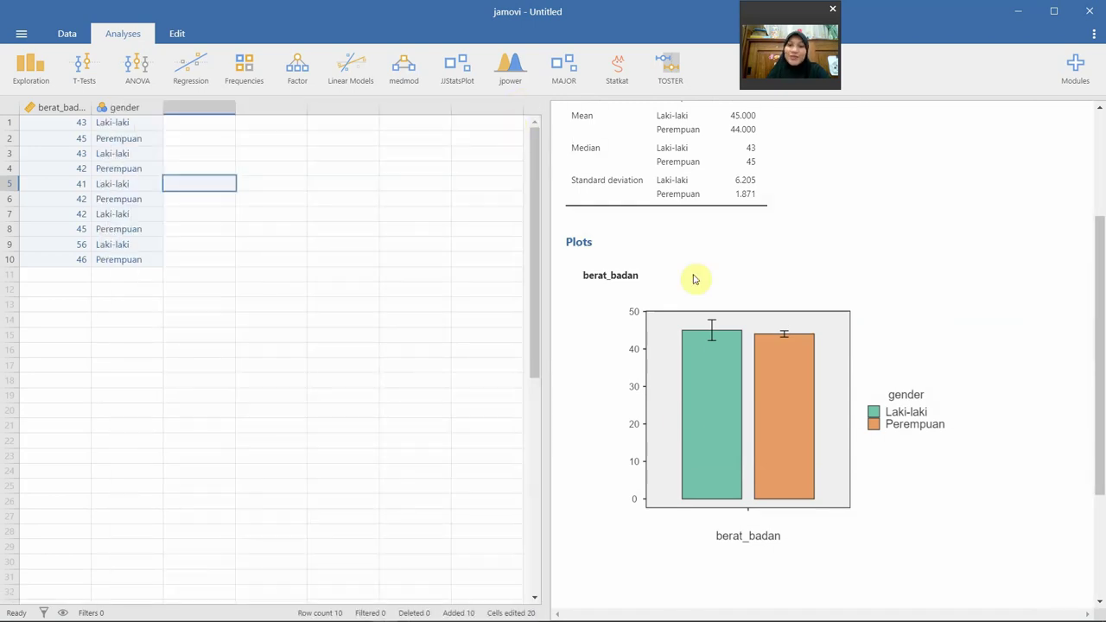
Reopen the Descriptives analysis from its results table, review its variable, statistics and plot settings, and close the options.
scroll(693, 278, up, 3)
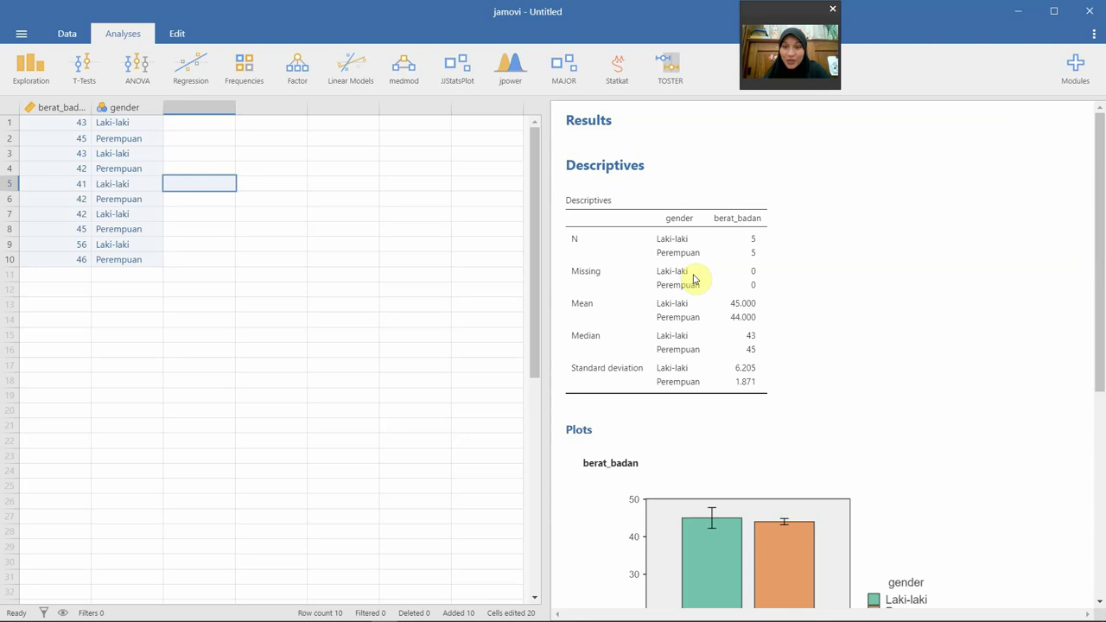
click(628, 203)
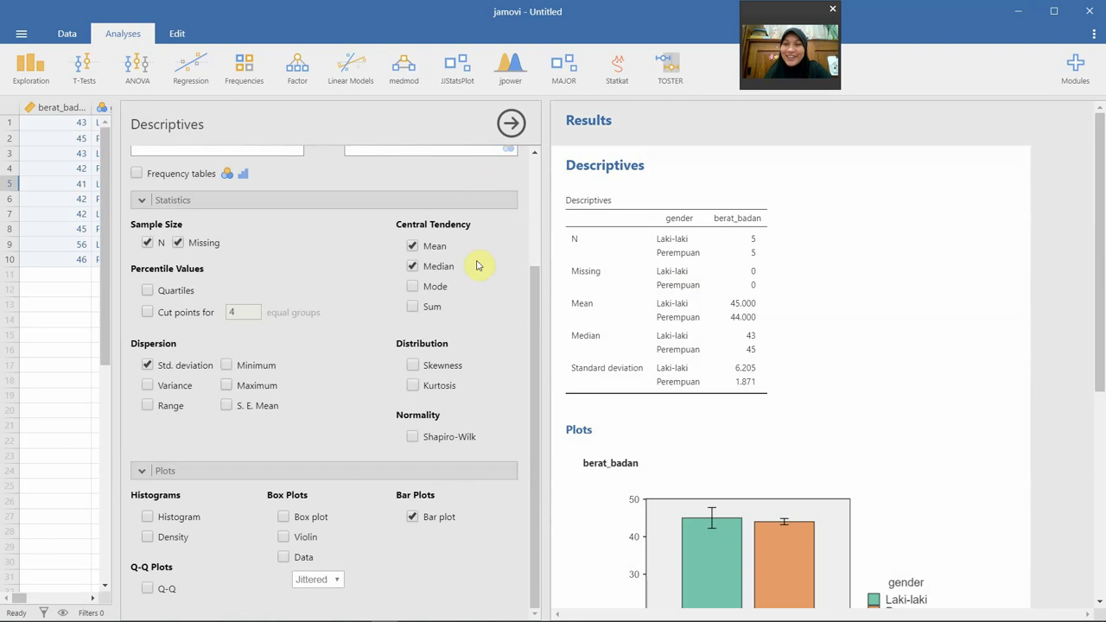
scroll(432, 210, up, 3)
scroll(432, 212, down, 3)
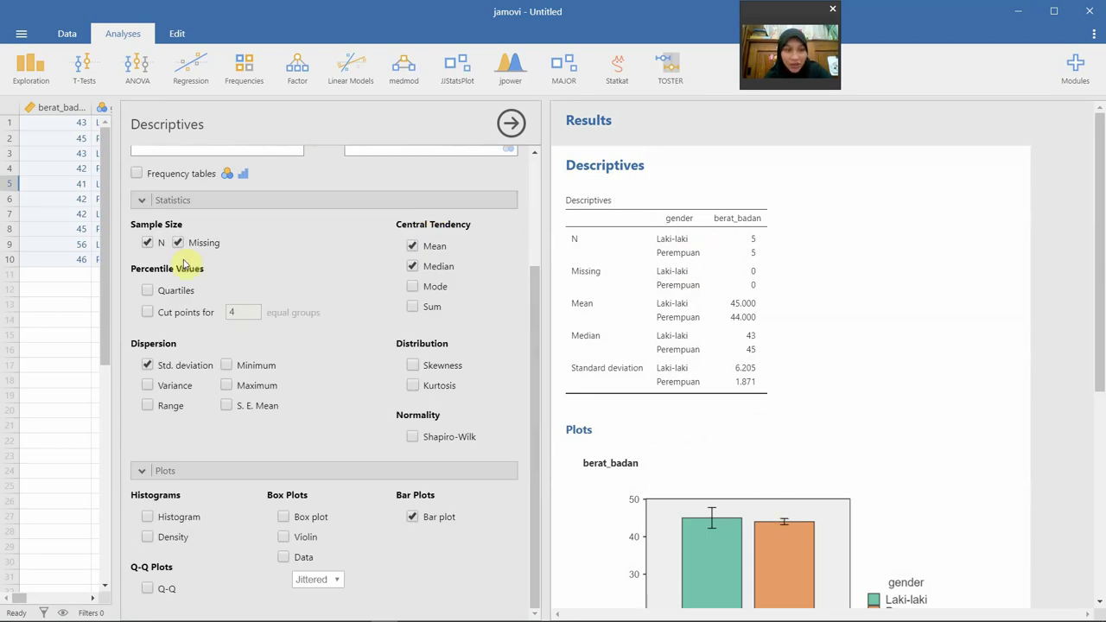
scroll(374, 507, up, 3)
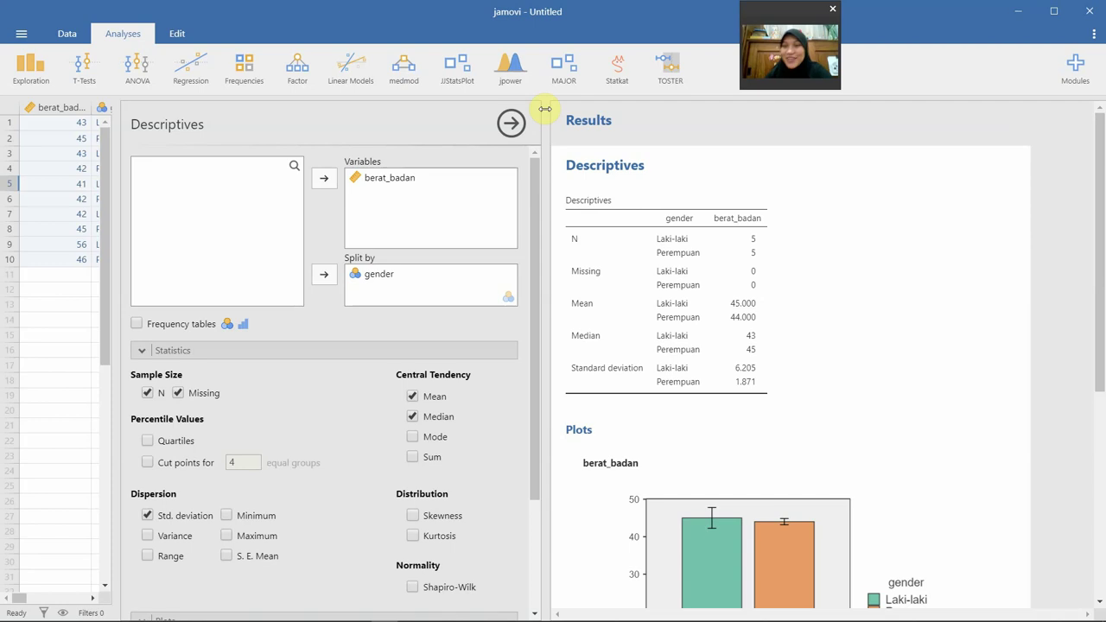
scroll(561, 165, down, 3)
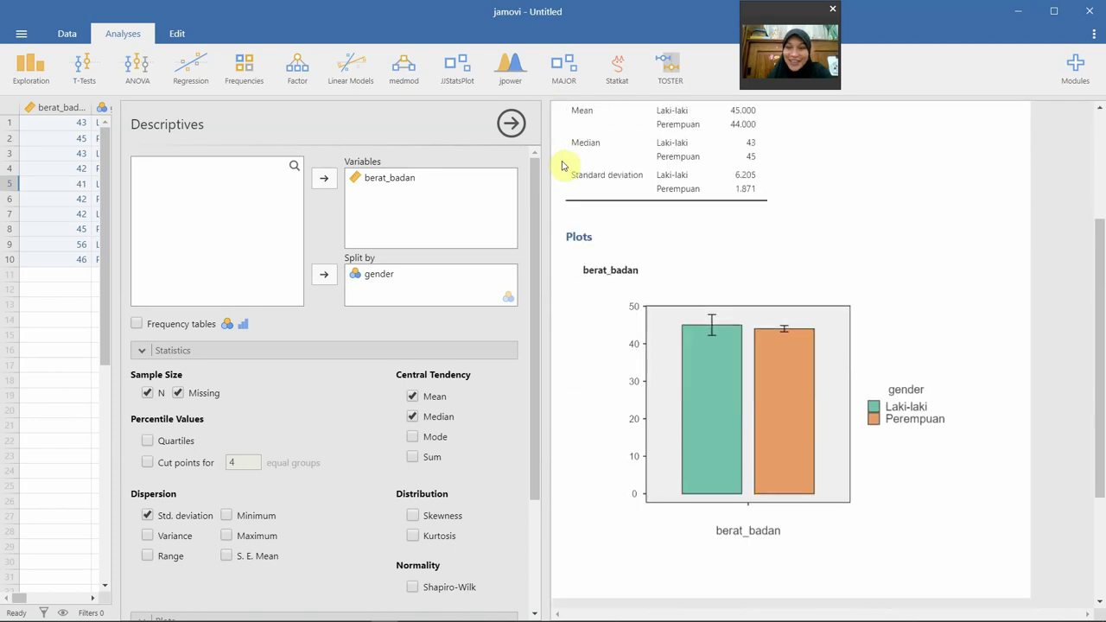
scroll(598, 263, up, 3)
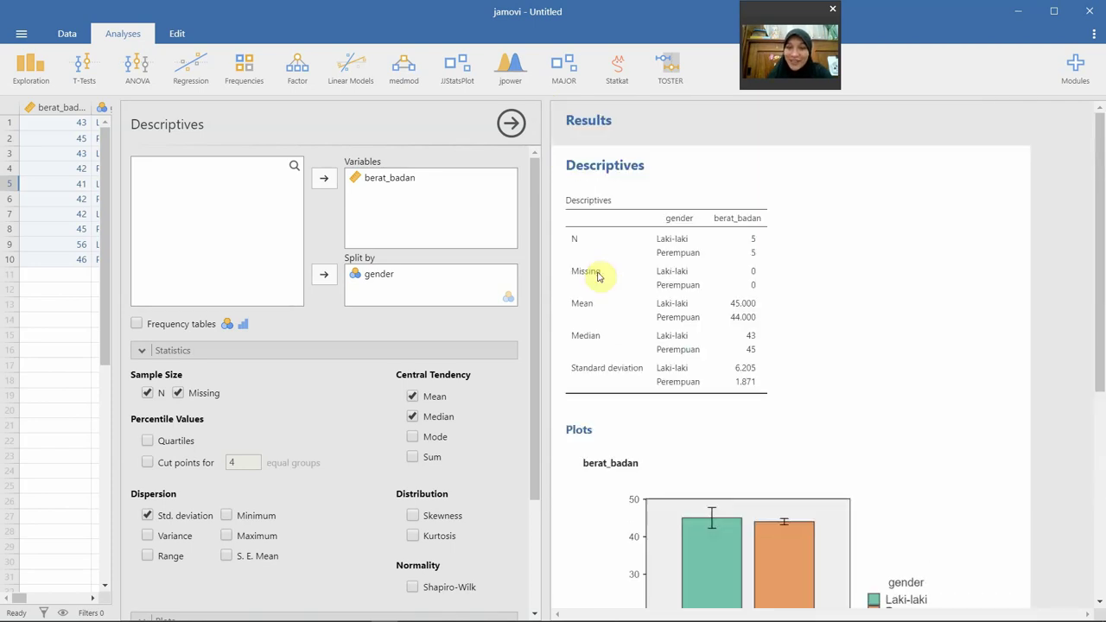
click(510, 123)
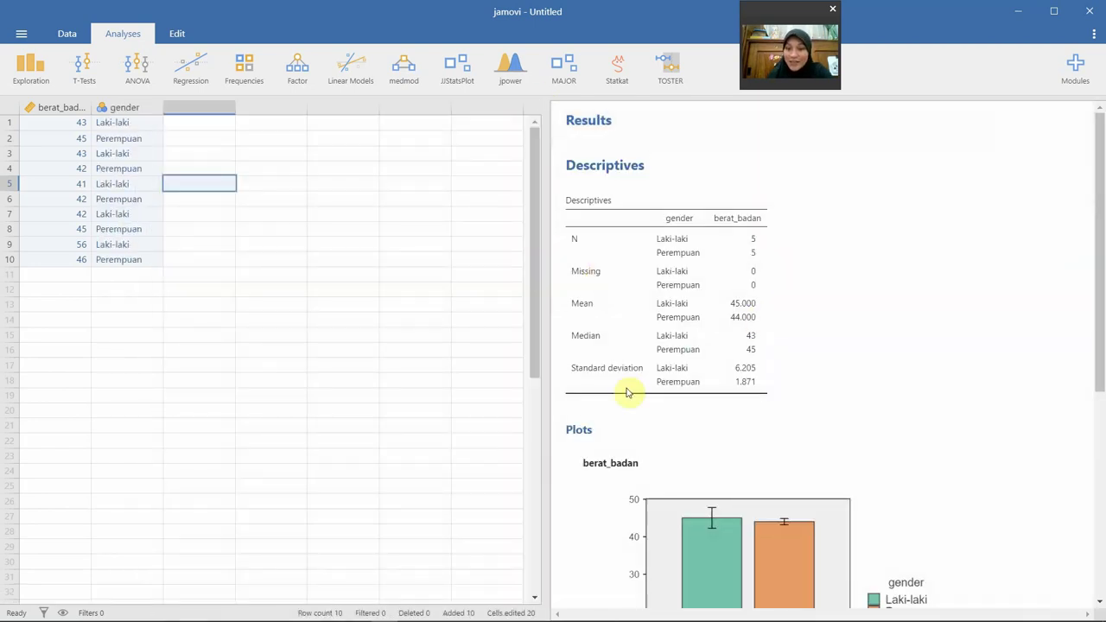
Examine the mean, median and standard deviation of berat_badan per gender together with the bar plot and its error bars.
scroll(801, 239, down, 2)
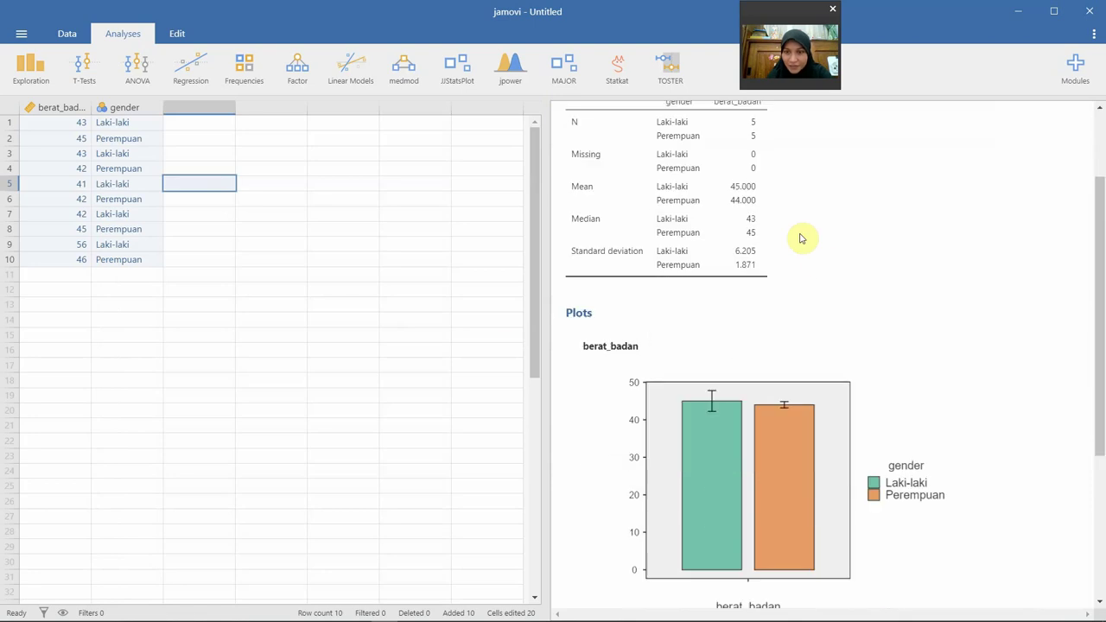
scroll(711, 254, up, 2)
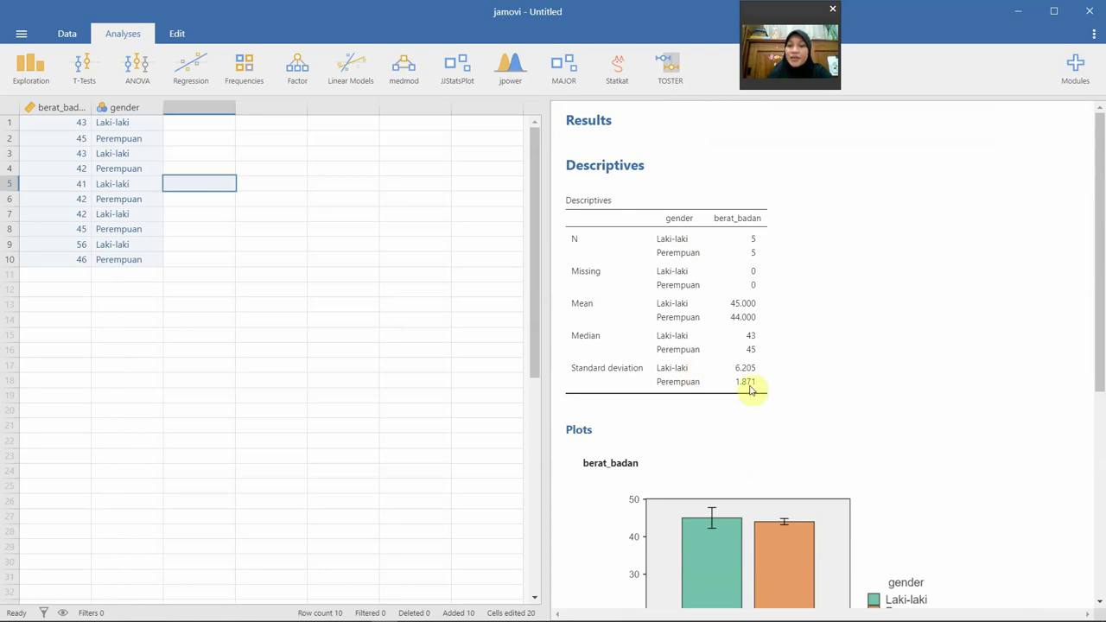
scroll(674, 389, down, 2)
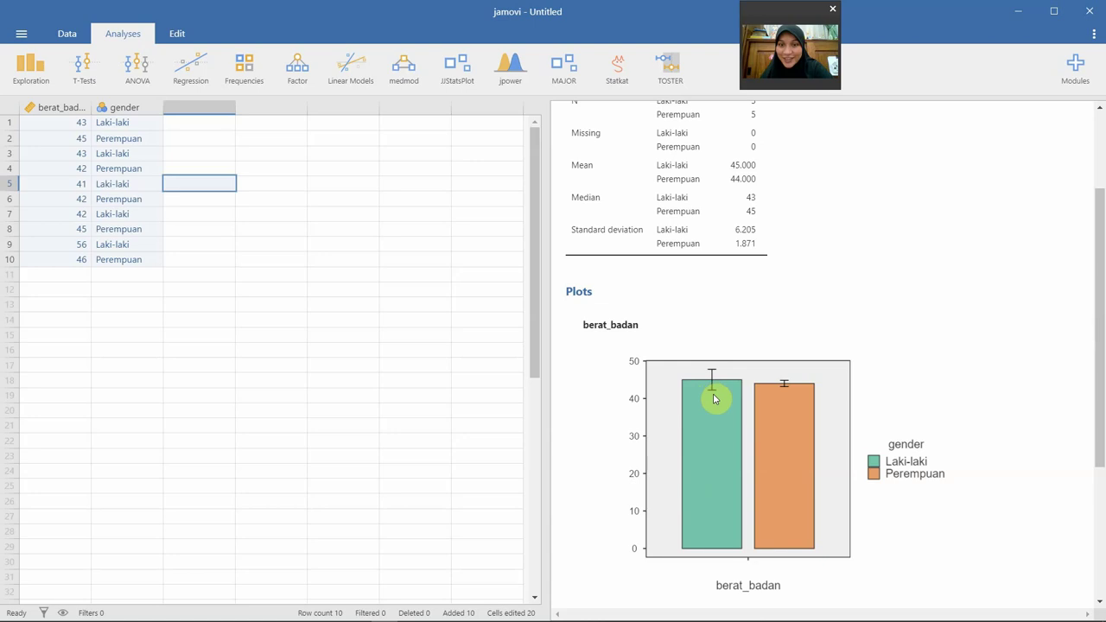
scroll(712, 377, up, 3)
scroll(712, 377, down, 2)
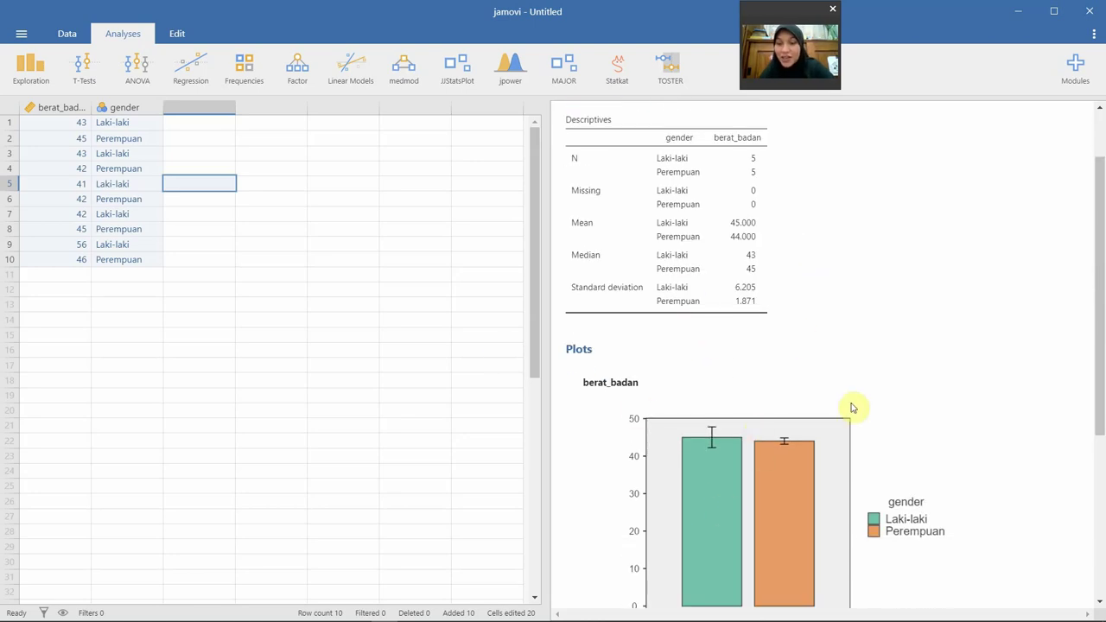
scroll(717, 468, down, 2)
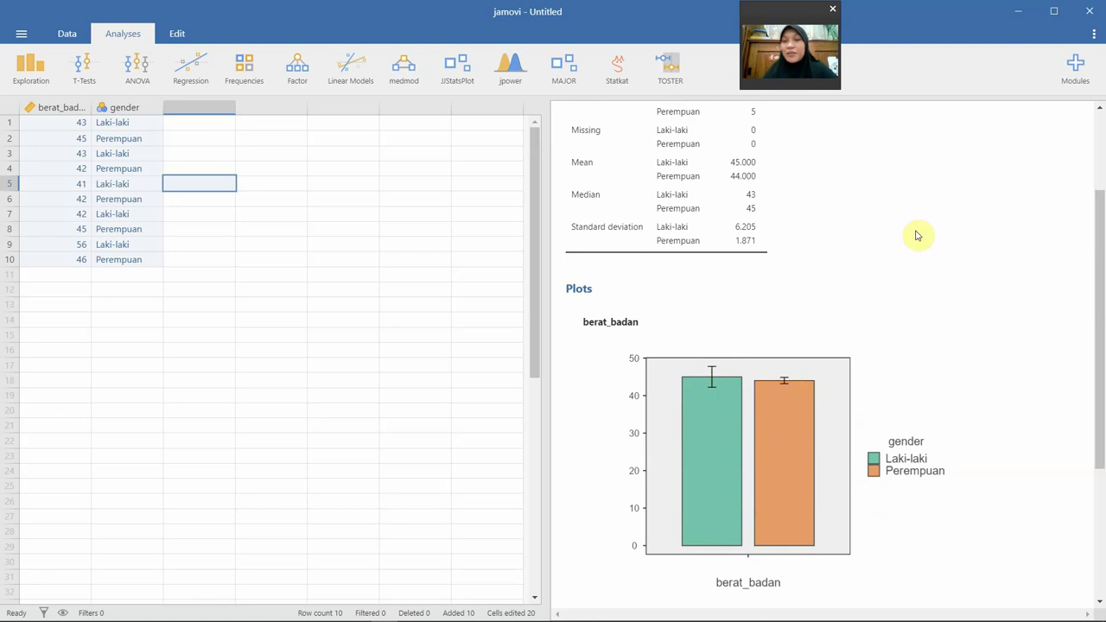
scroll(831, 185, up, 2)
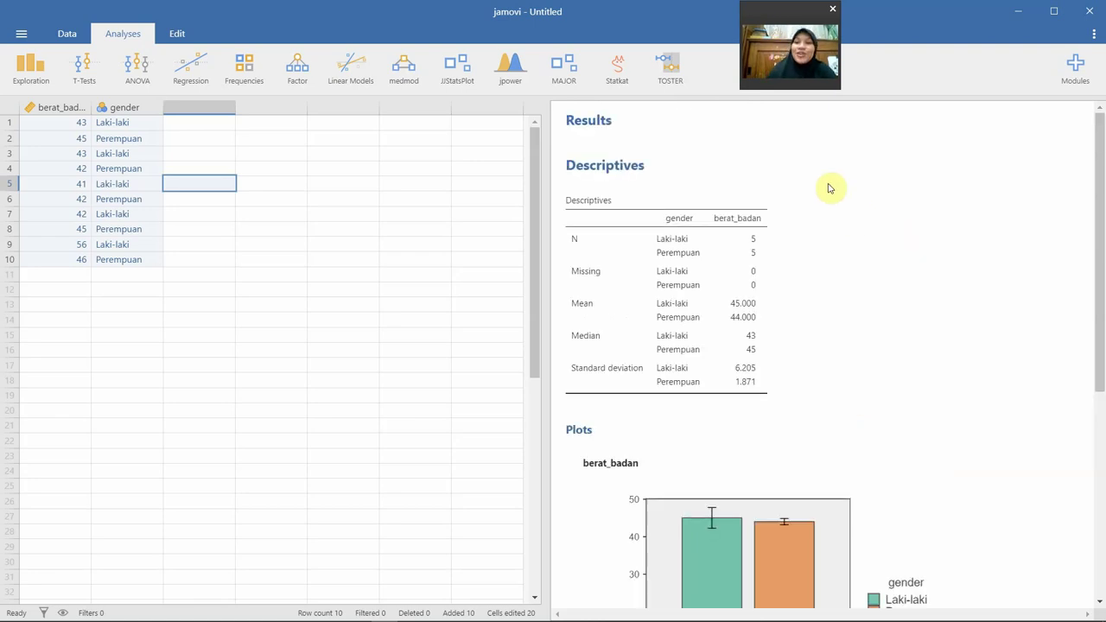
scroll(832, 185, down, 5)
scroll(829, 187, up, 5)
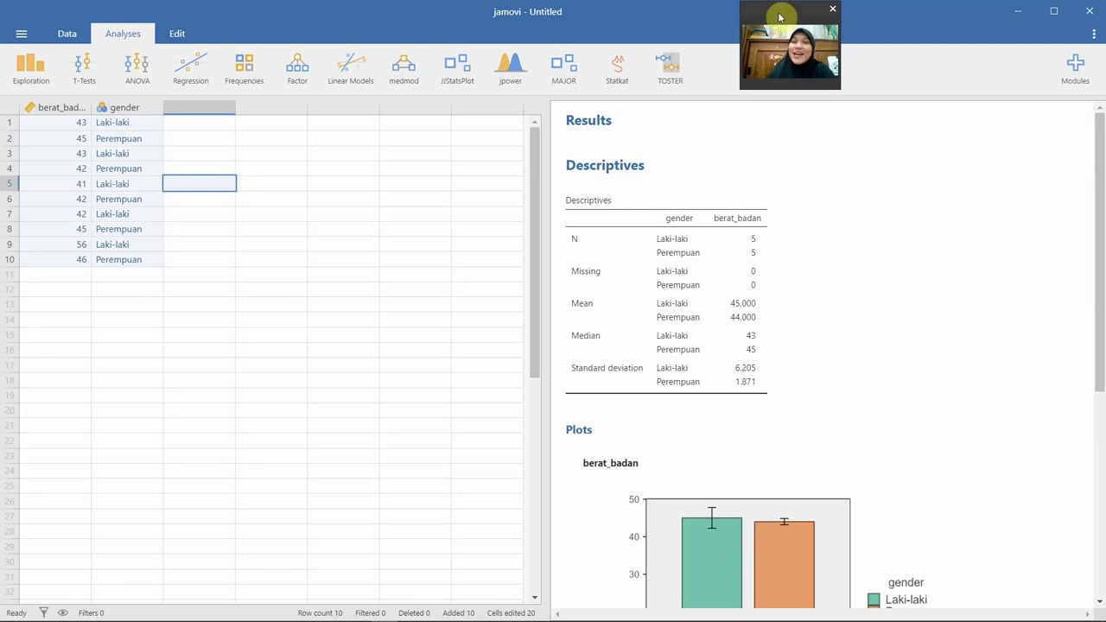
drag(779, 17, 735, 17)
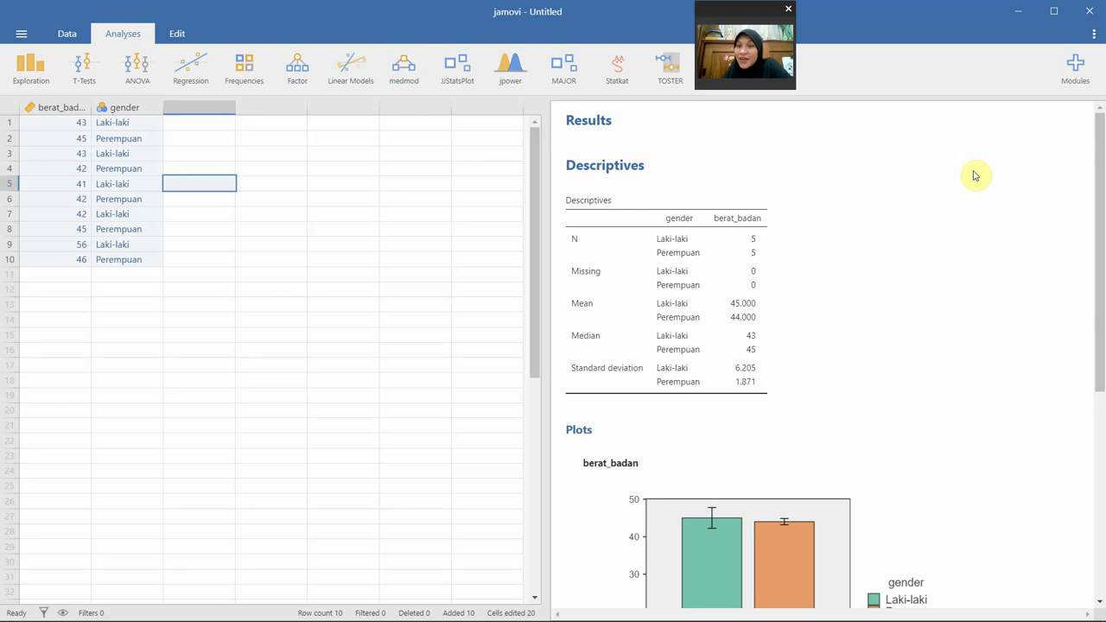
drag(734, 11, 482, 8)
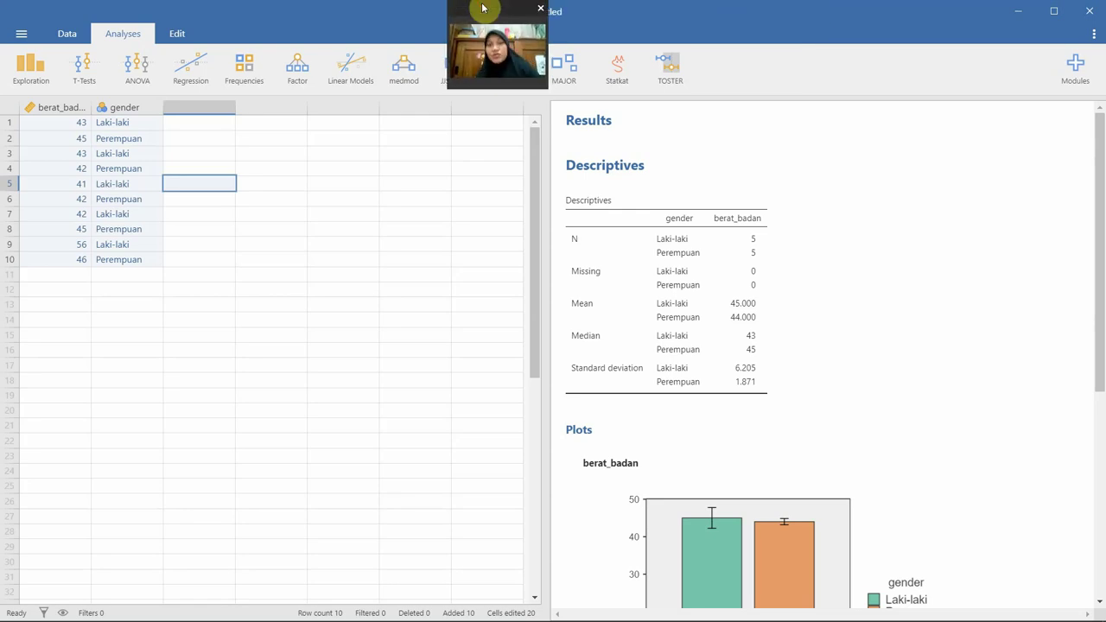
Switch to the presentation slide on using ROC in jamovi, read its preparation list, and return to jamovi.
key(alt+Tab)
key(alt+Tab)
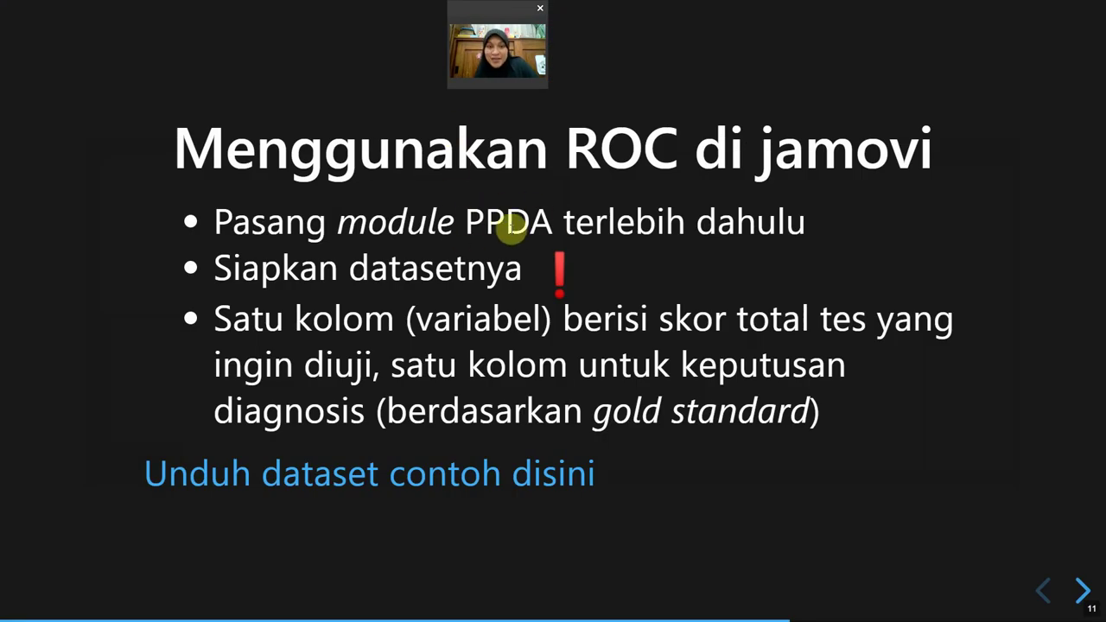
key(alt+Tab)
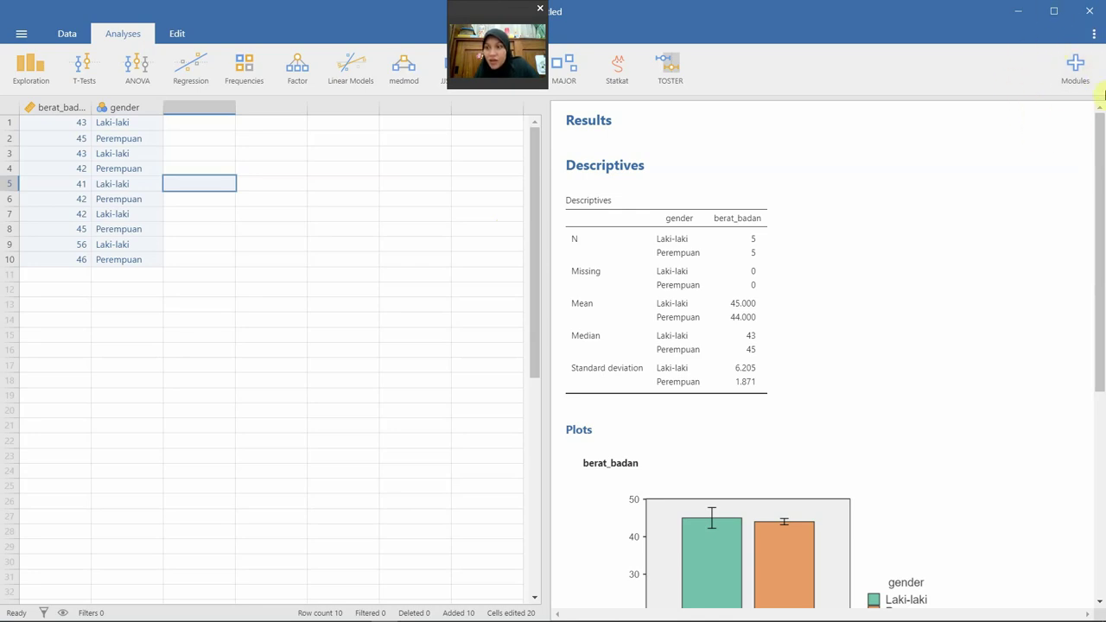
Find the psychoPDA - Psychometrics & Post-Data Analysis module in the jamovi library and install it.
click(1085, 66)
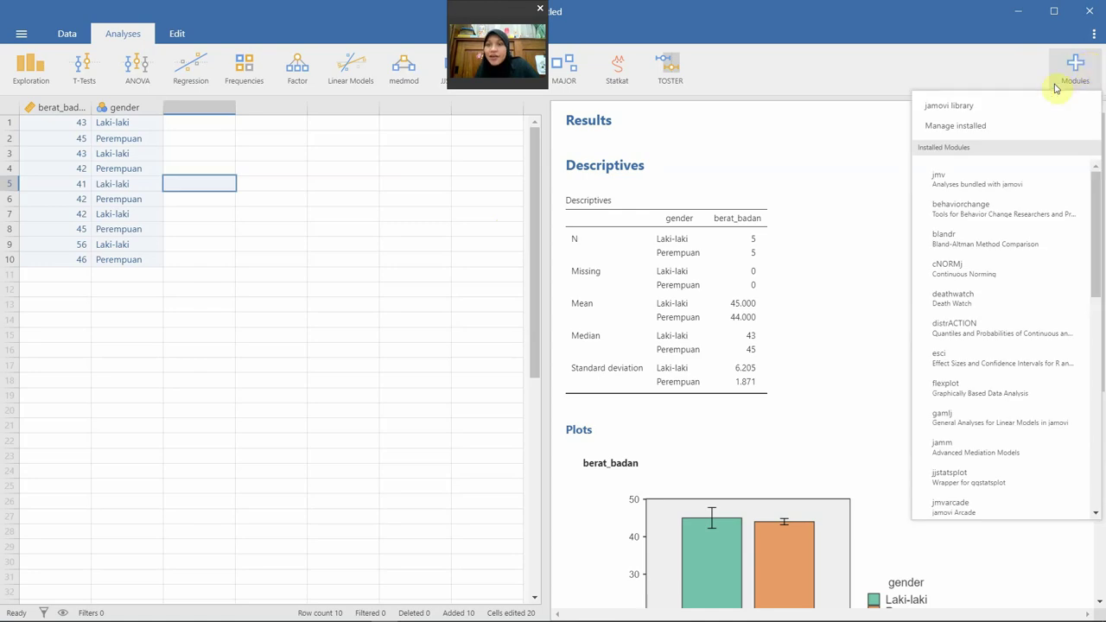
click(1040, 113)
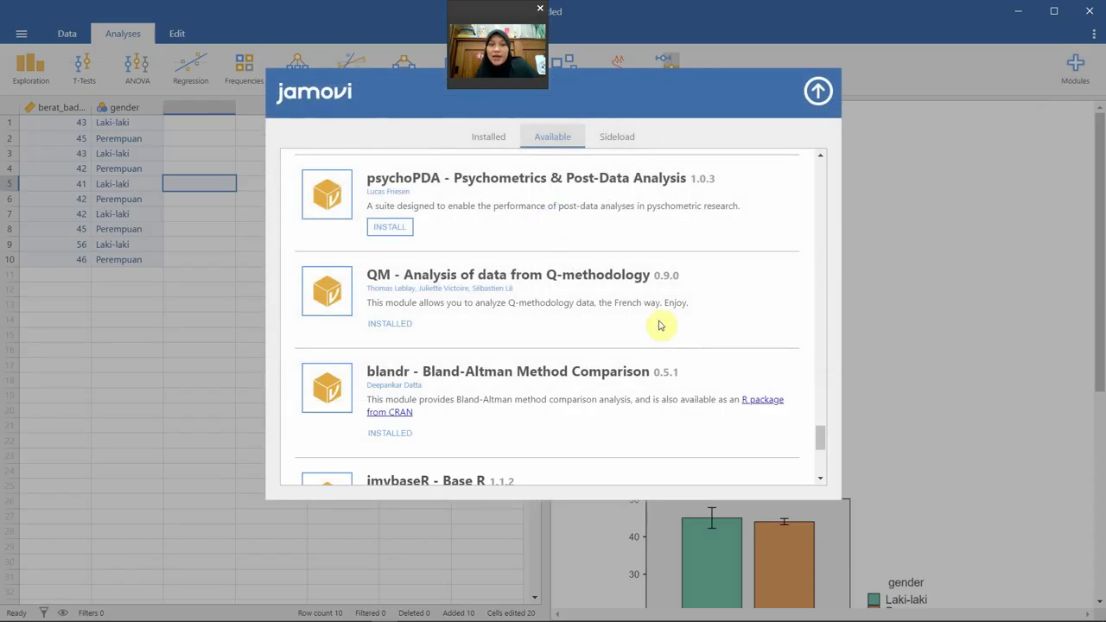
scroll(661, 326, up, 10)
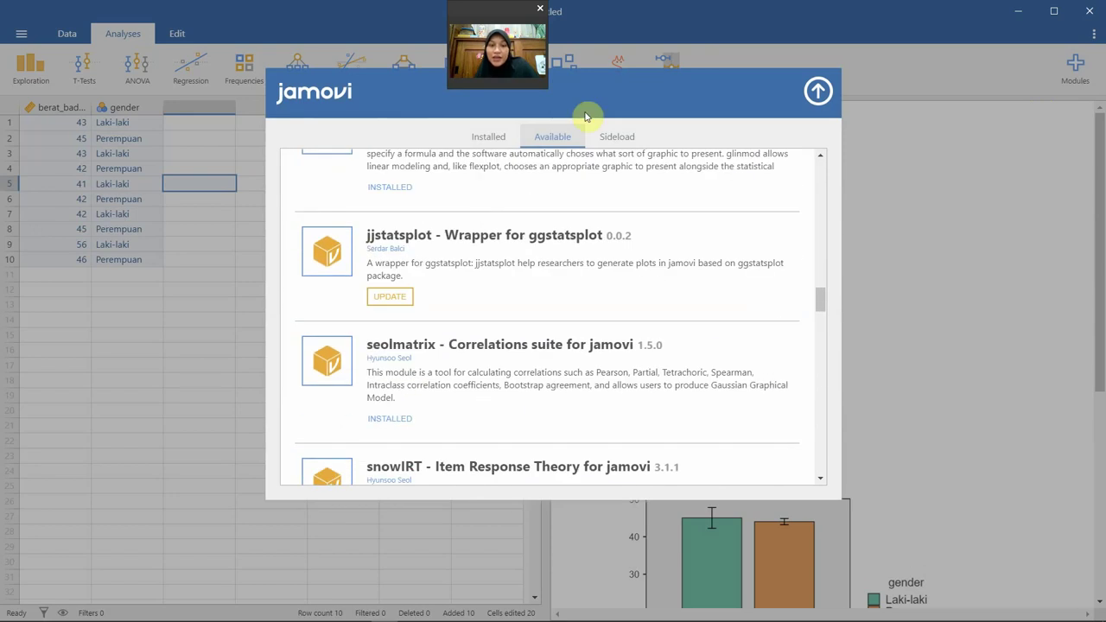
scroll(637, 409, up, 10)
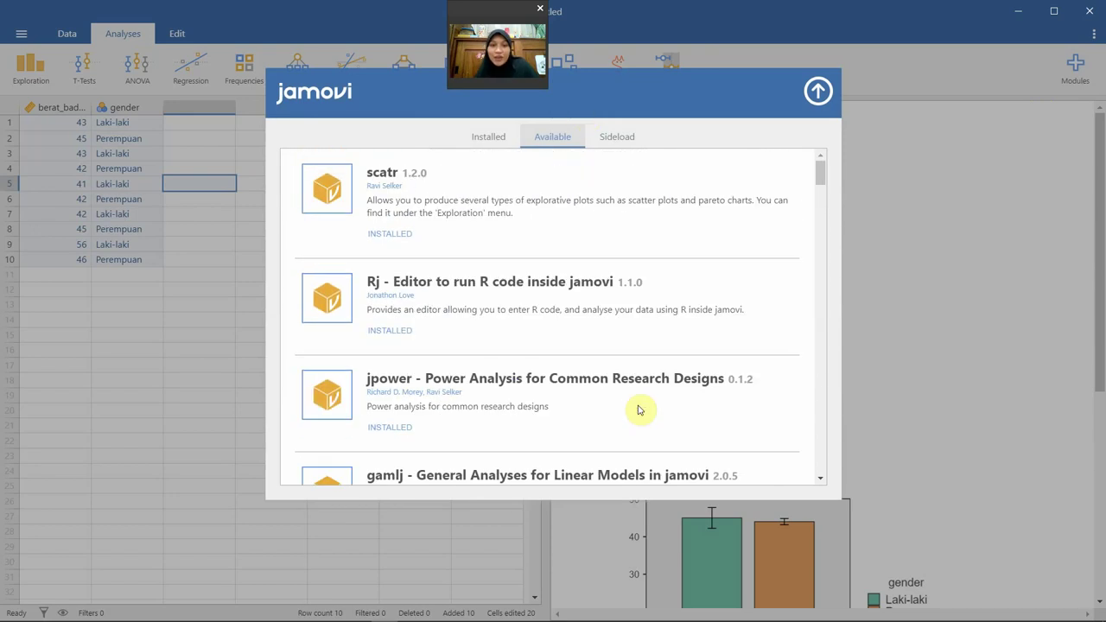
scroll(637, 410, down, 15)
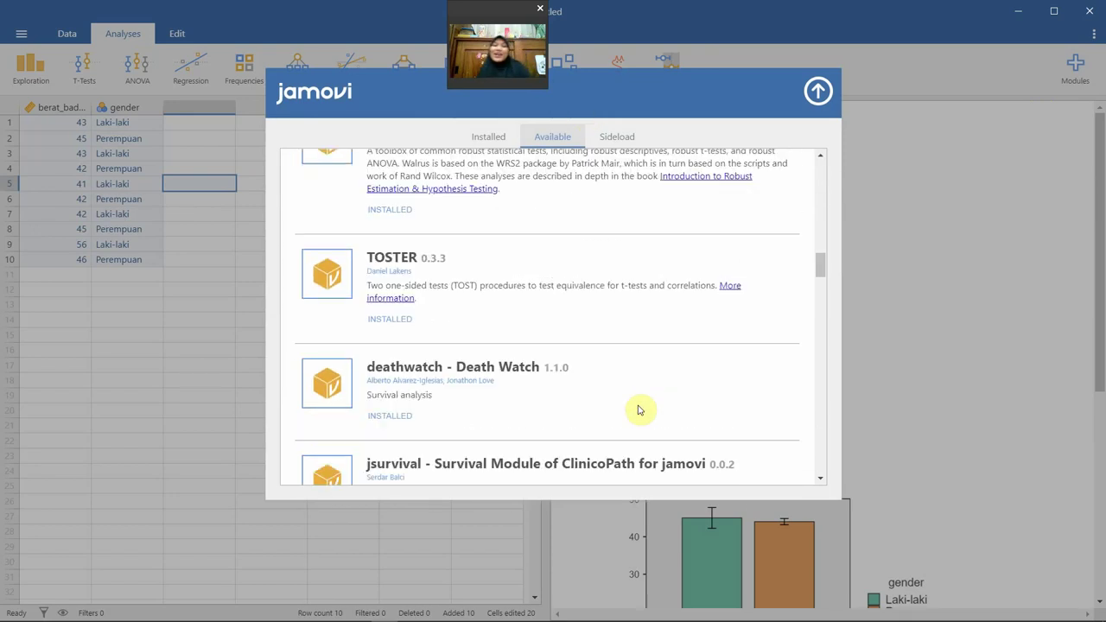
scroll(637, 409, down, 4)
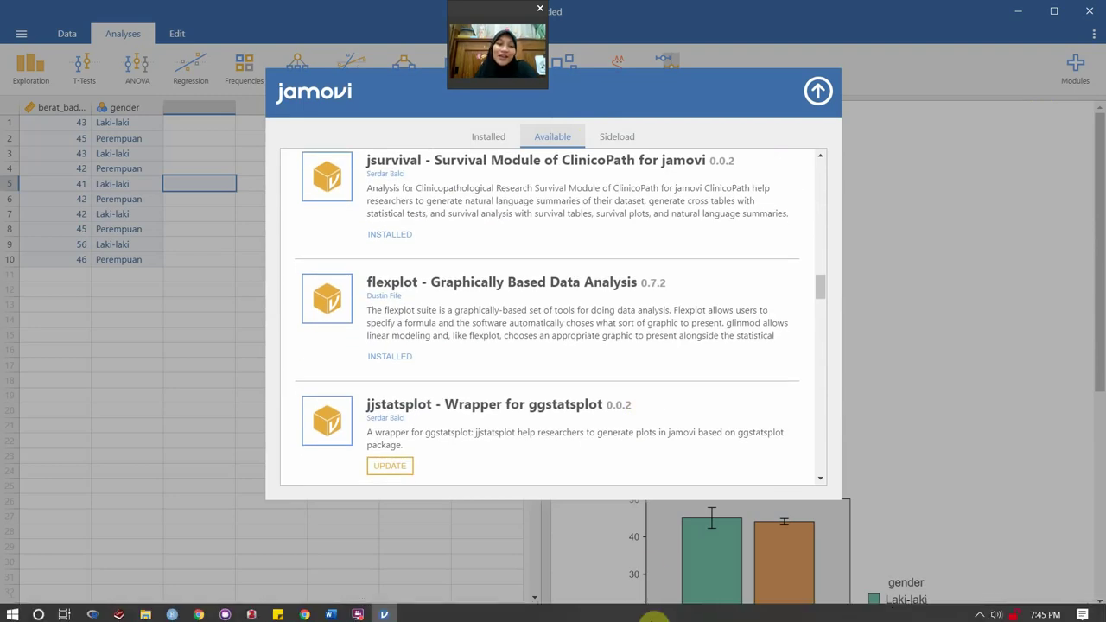
scroll(629, 365, down, 4)
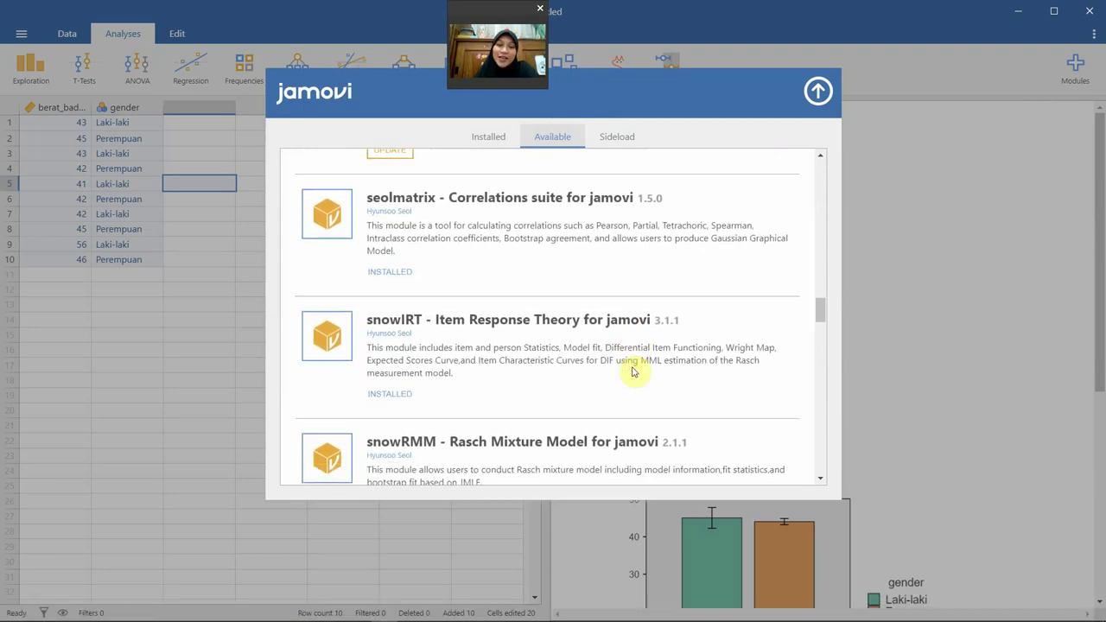
scroll(632, 371, down, 10)
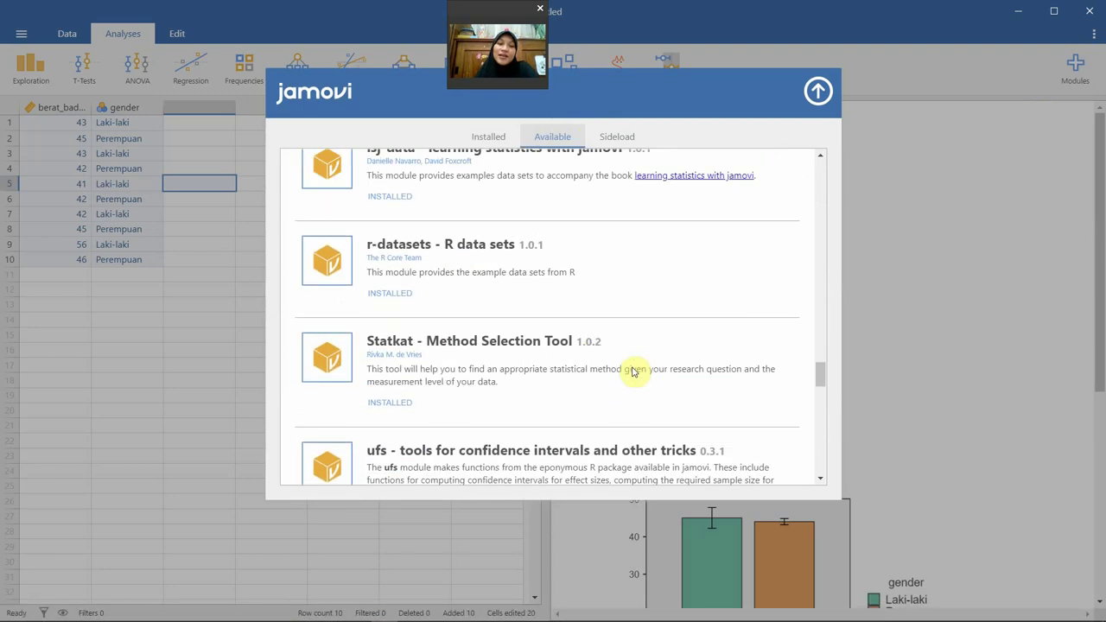
scroll(633, 370, down, 8)
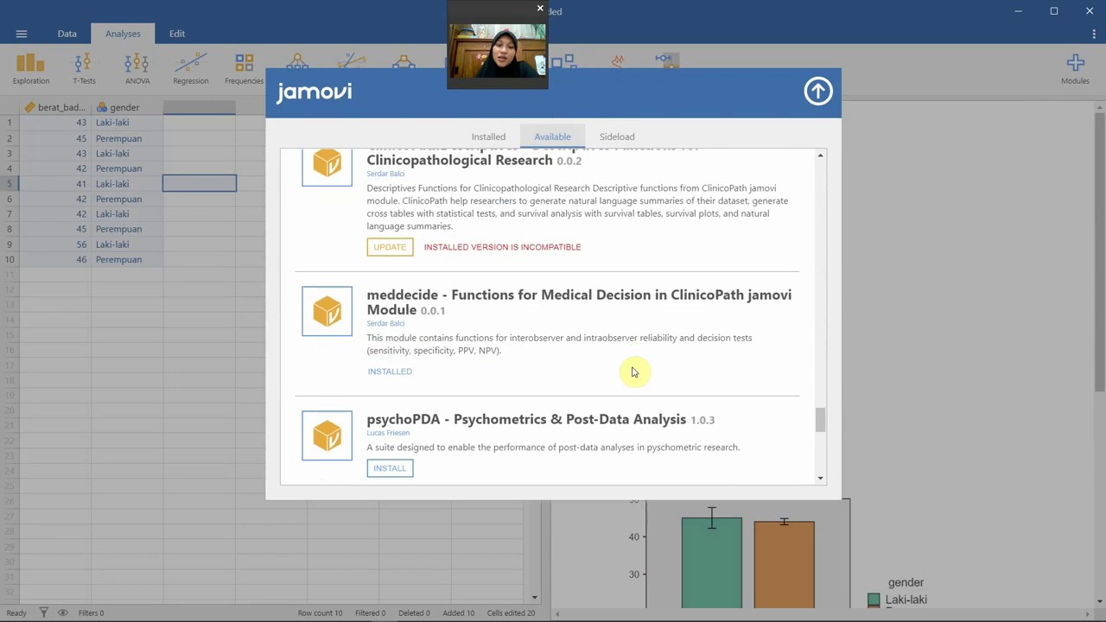
scroll(631, 371, down, 1)
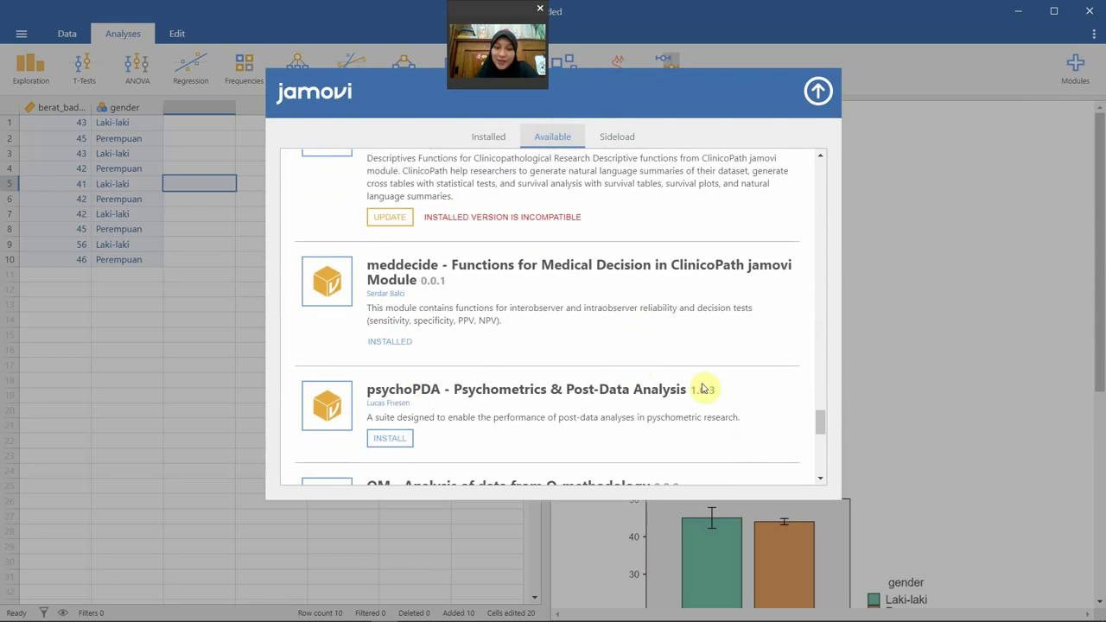
scroll(702, 388, down, 3)
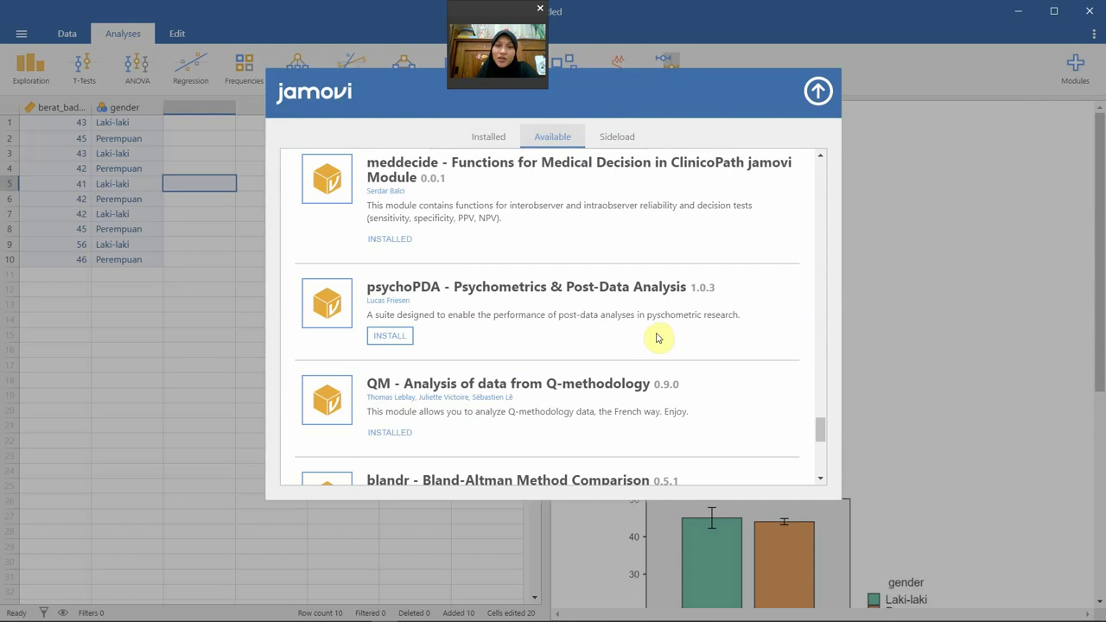
click(382, 346)
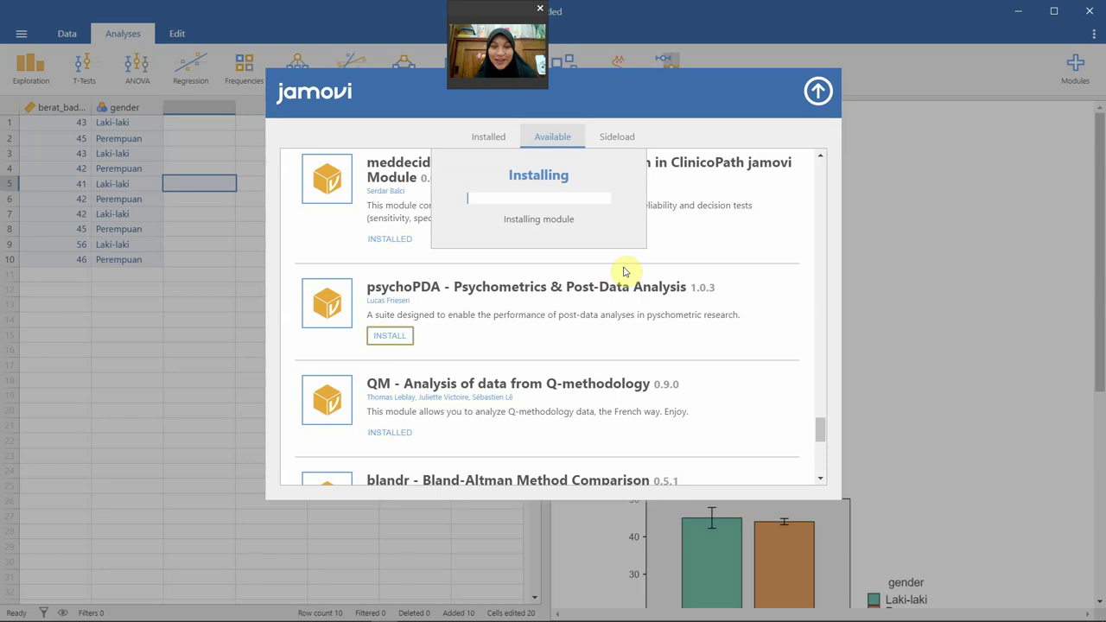
Check the installed and available module lists, locate the psychoPDA entry, and close the module library.
key(alt+Tab)
click(438, 184)
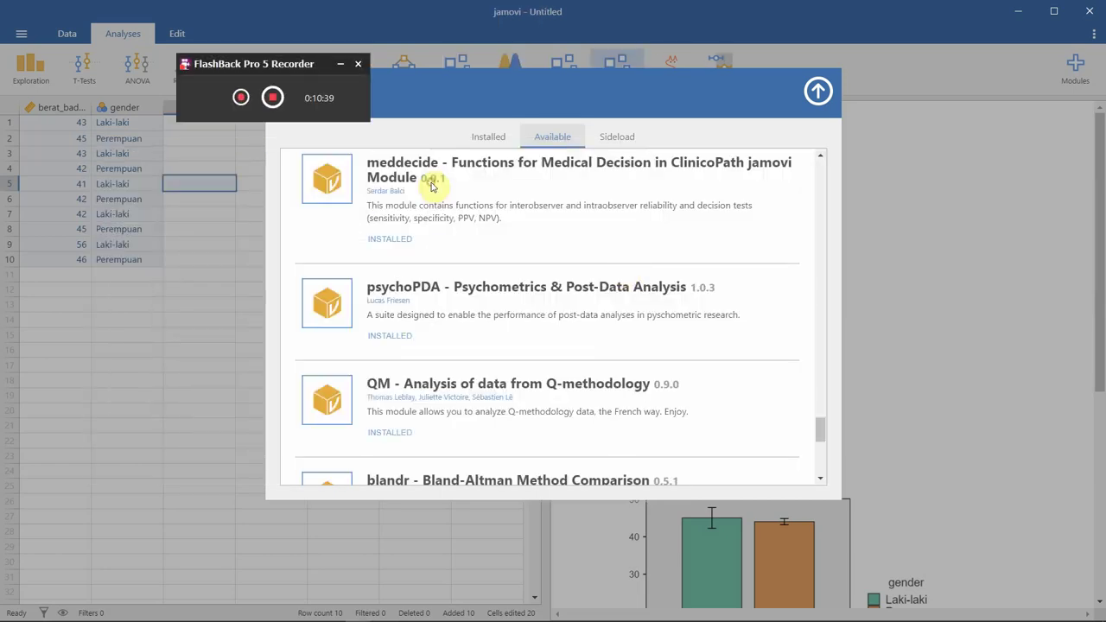
click(481, 140)
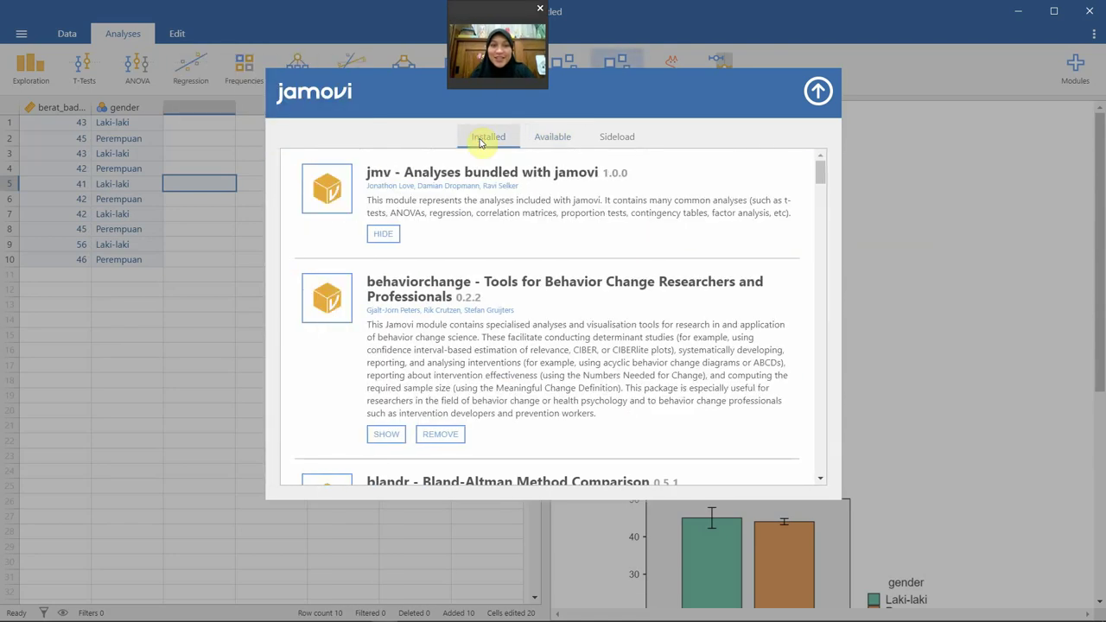
click(543, 140)
scroll(535, 242, down, 2)
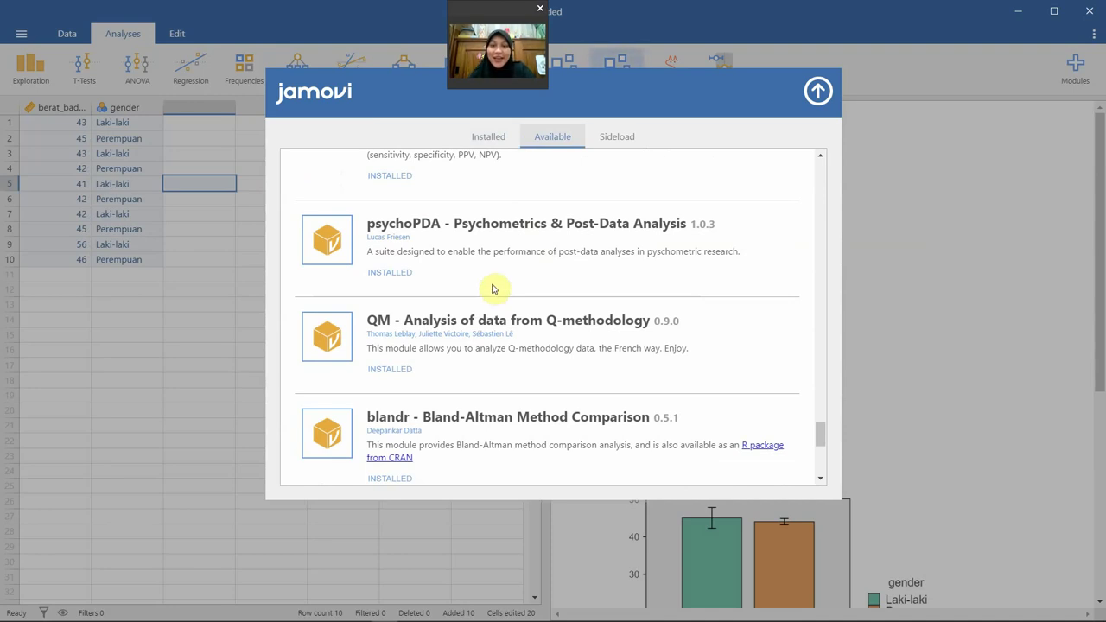
click(818, 89)
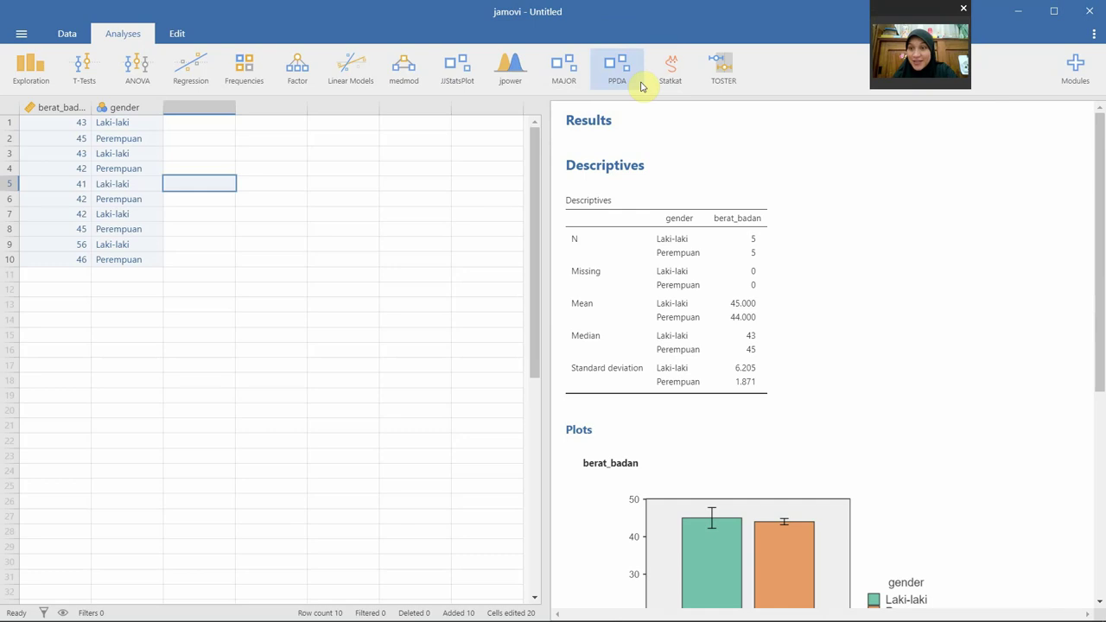
Switch to the ROC presentation in the browser and show its slides full screen.
key(alt+Tab)
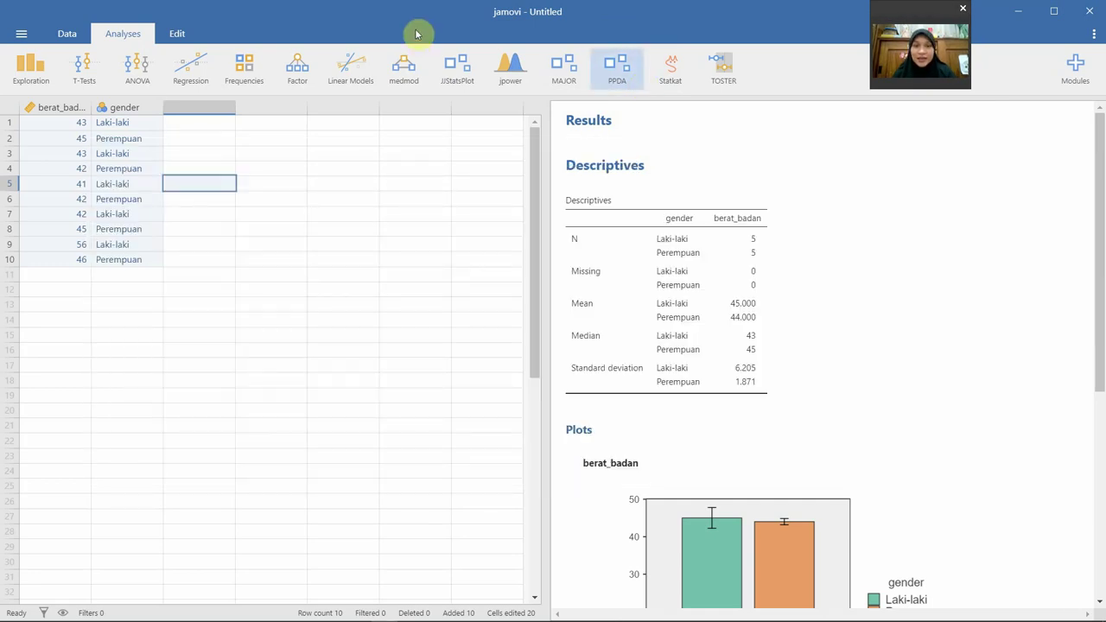
key(alt+Tab)
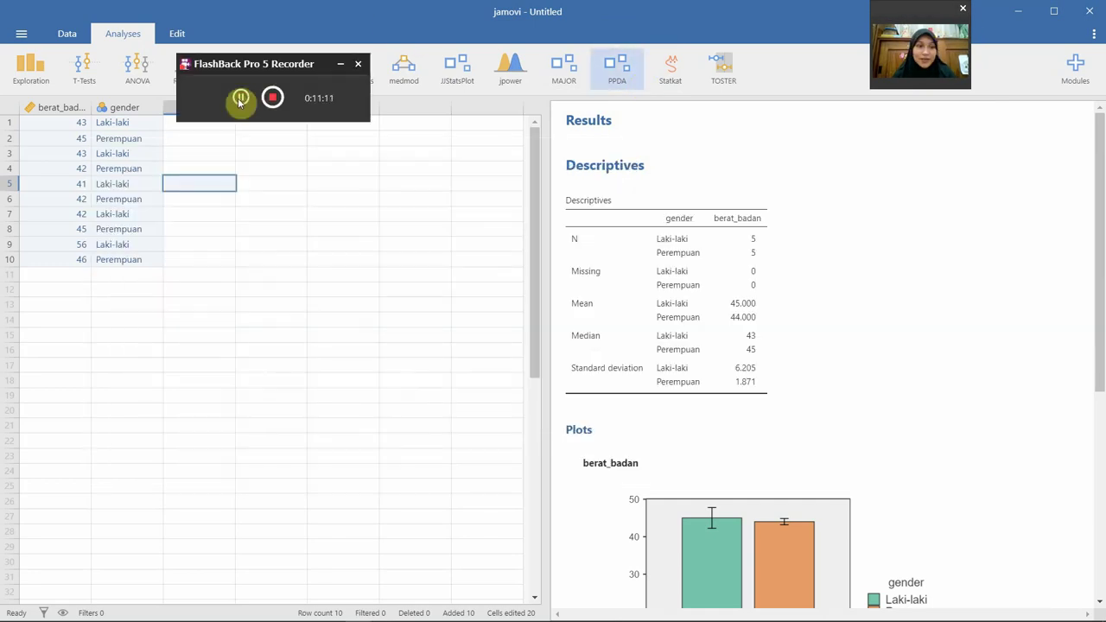
key(alt+Tab)
key(alt+Tab)
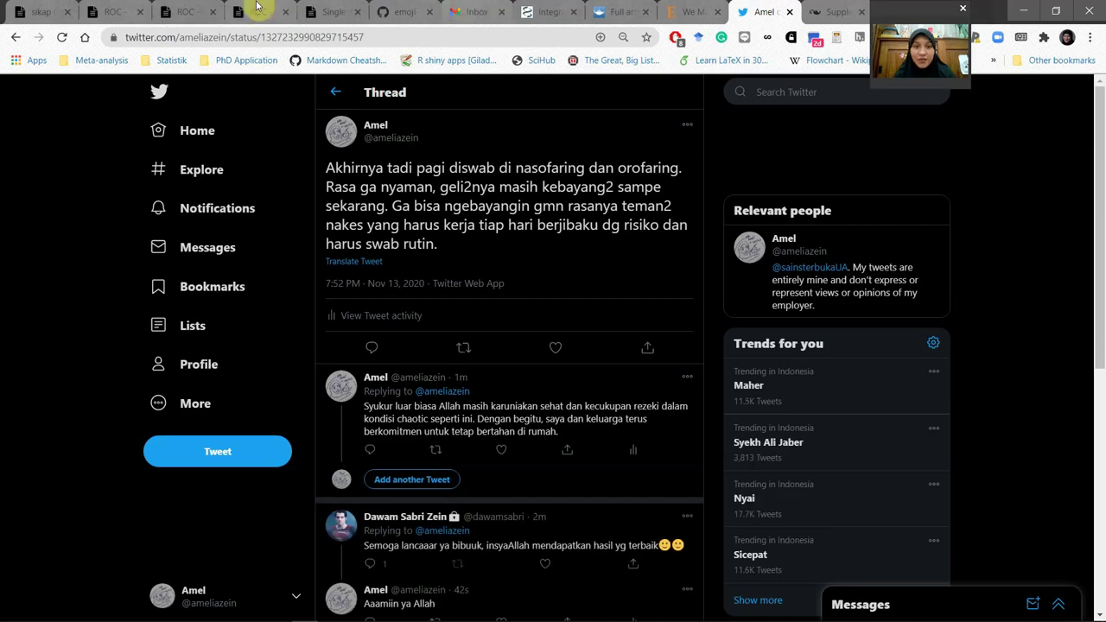
click(257, 10)
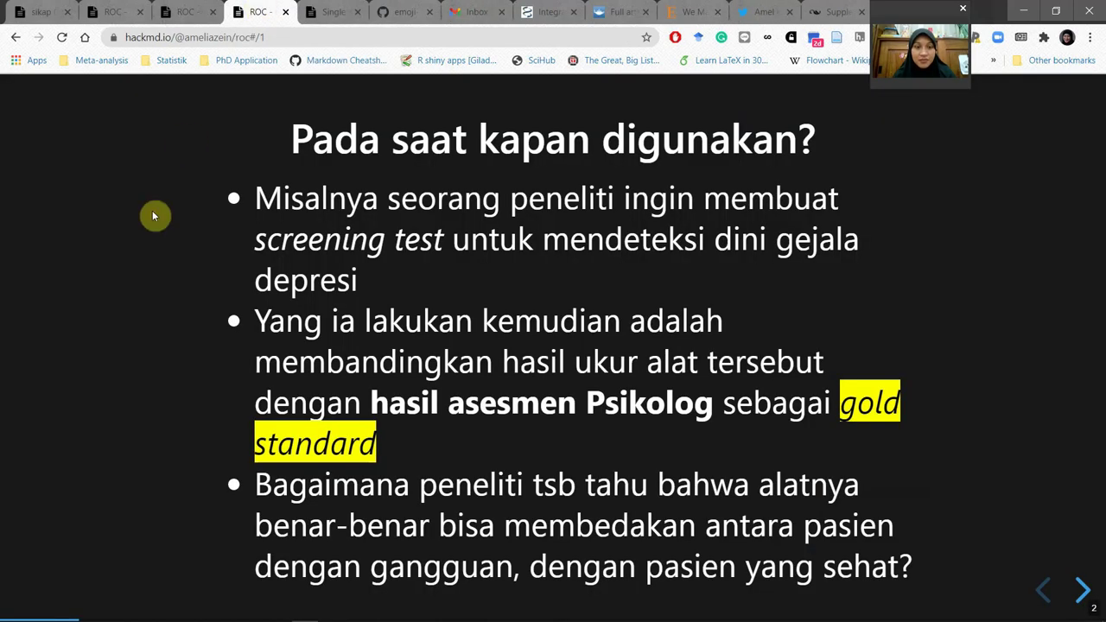
key(F11)
key(alt+Tab)
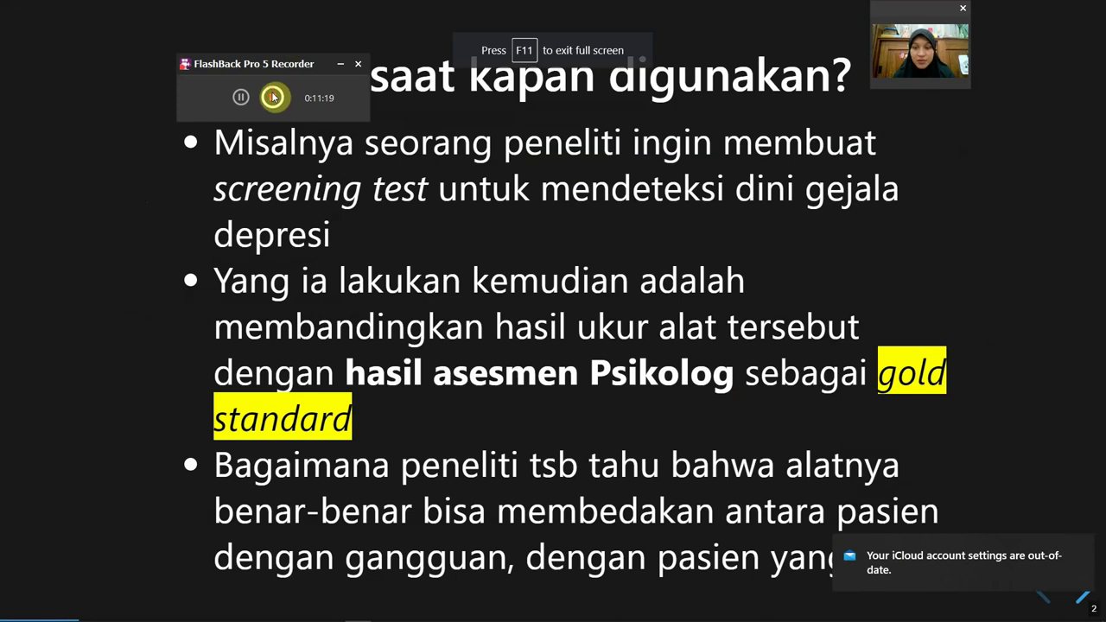
click(272, 96)
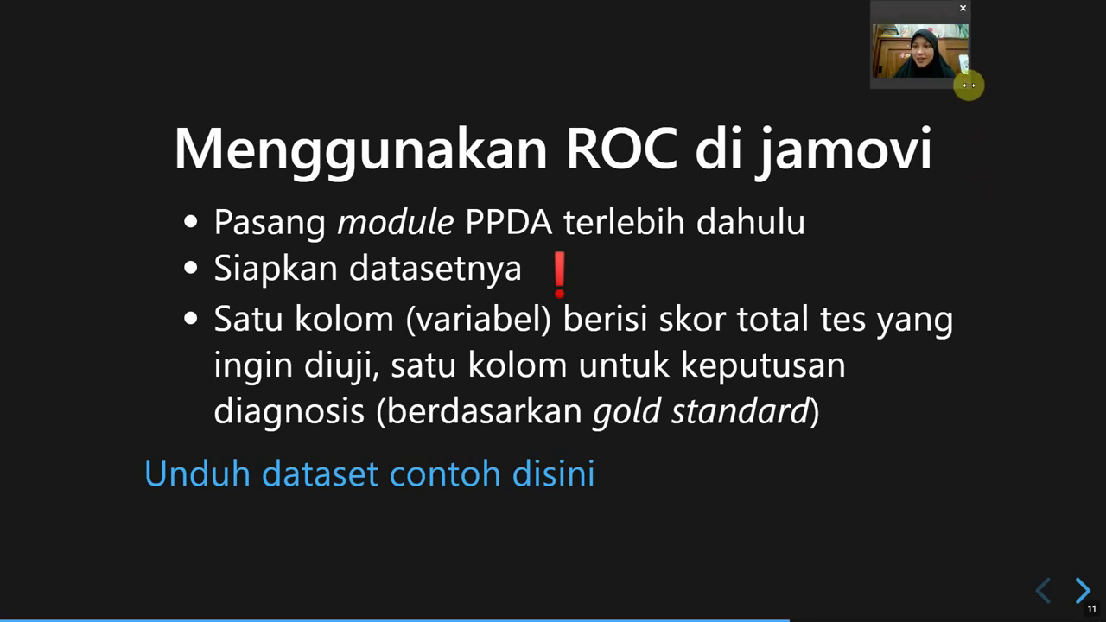
drag(970, 86, 1009, 116)
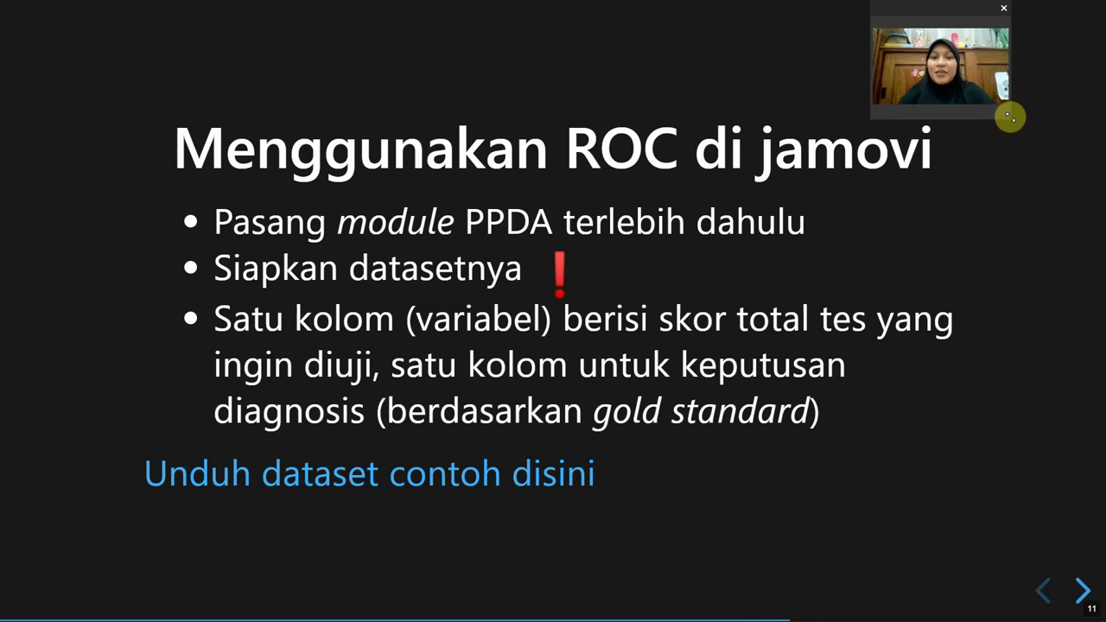
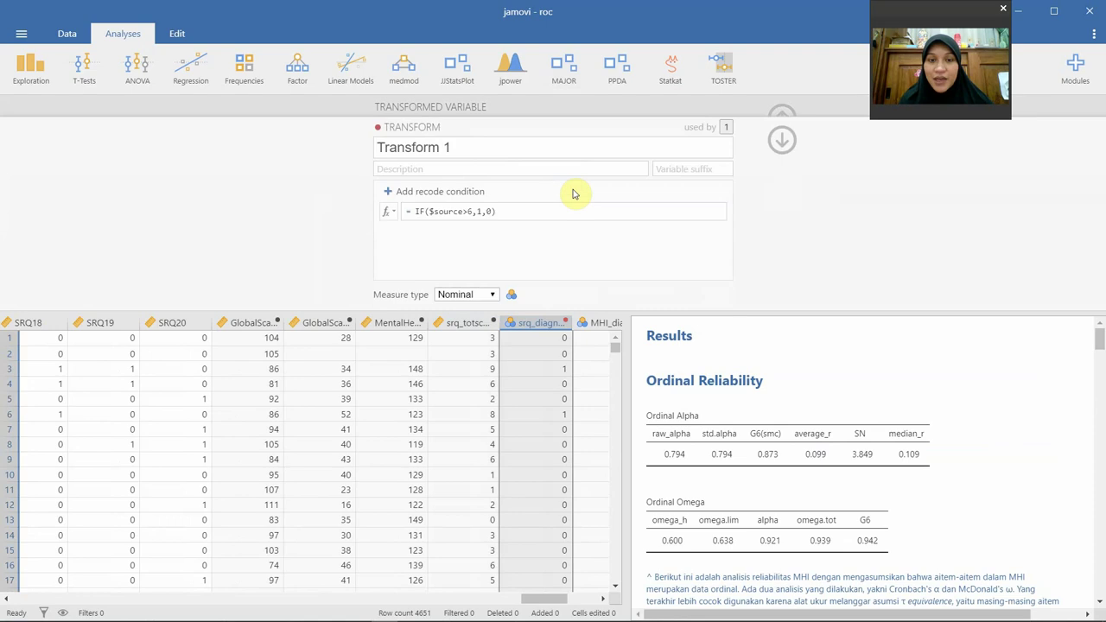
Examine the IF($source>6,1,0) formula of Transform 1, return to srq_diagnostik's settings, and check its values in the first rows.
double_click(473, 211)
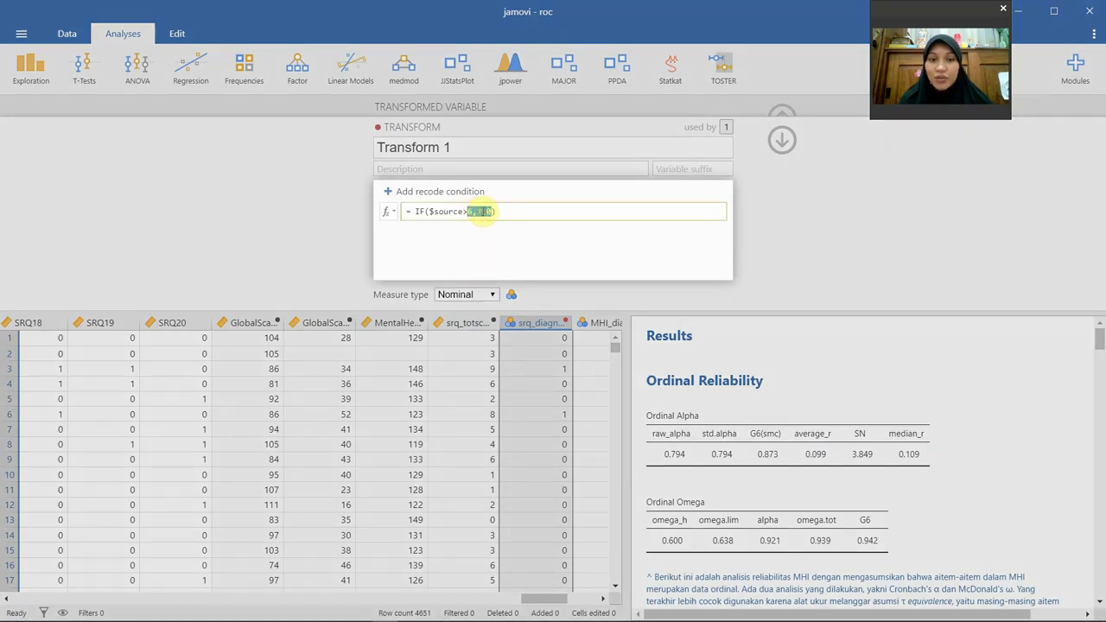
click(481, 211)
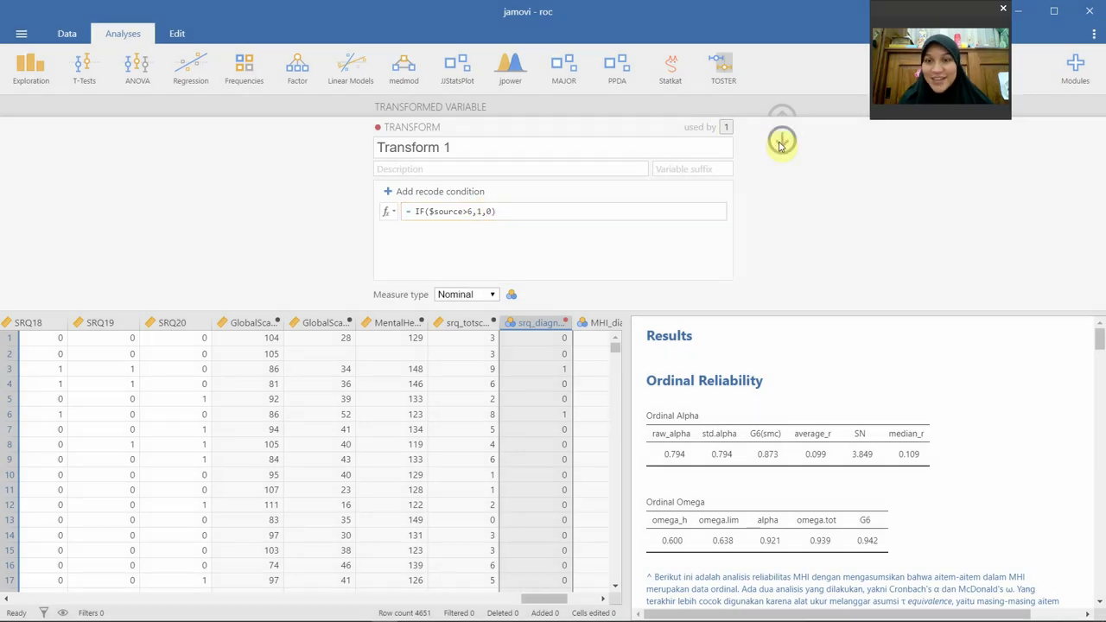
click(781, 140)
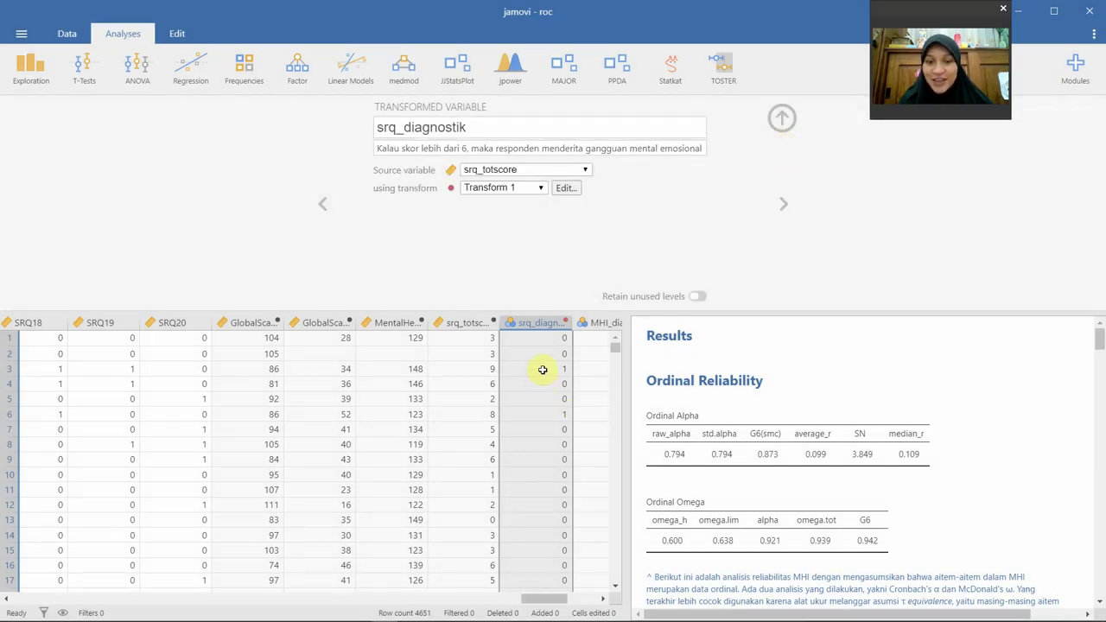
click(558, 337)
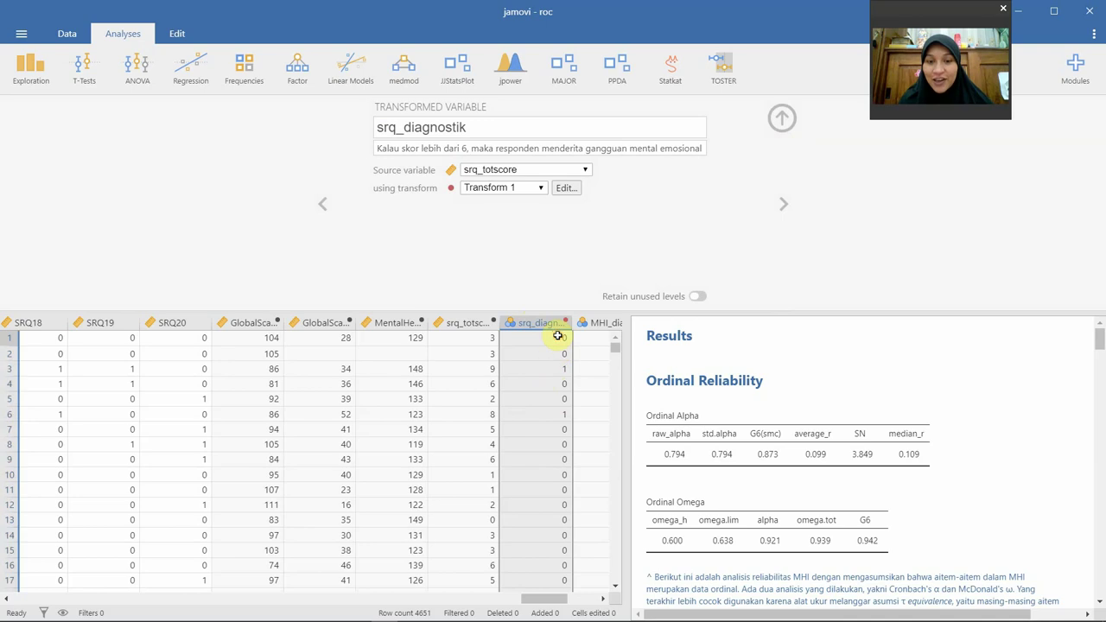
click(562, 369)
click(563, 382)
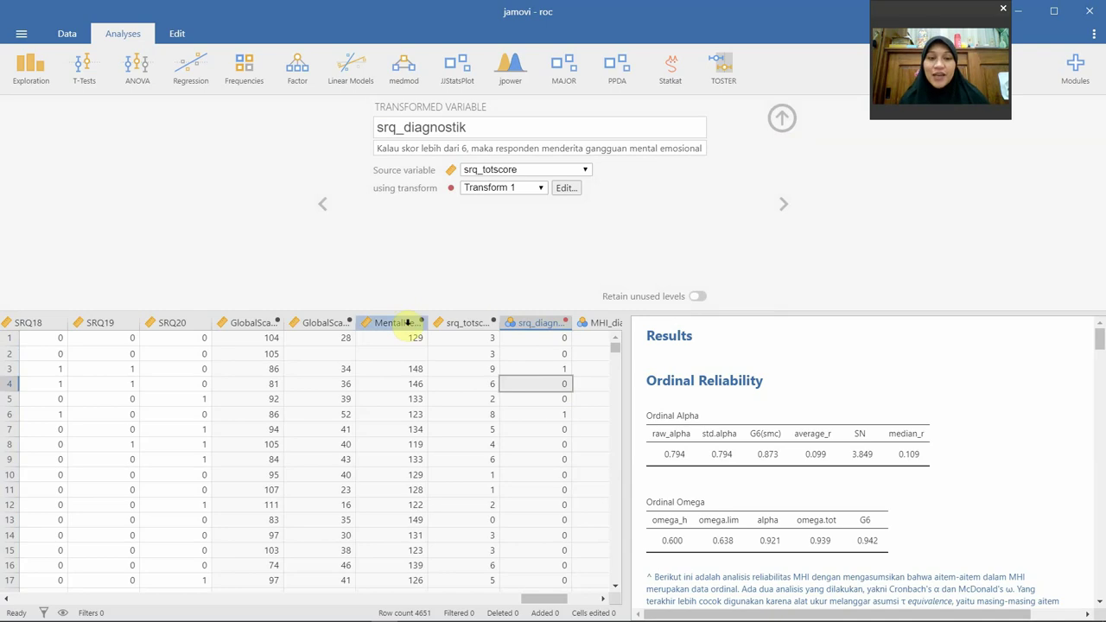
Review the sum formula of MentalHealthIndex and the transform settings of srq_diagnostik, and close the variable editor.
click(406, 322)
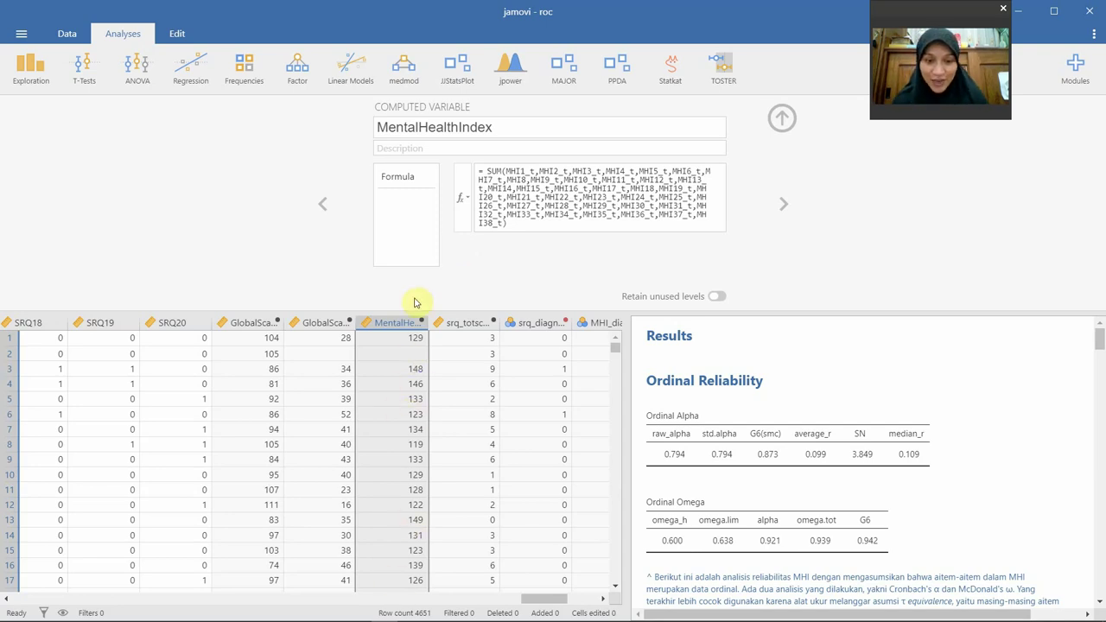
click(539, 322)
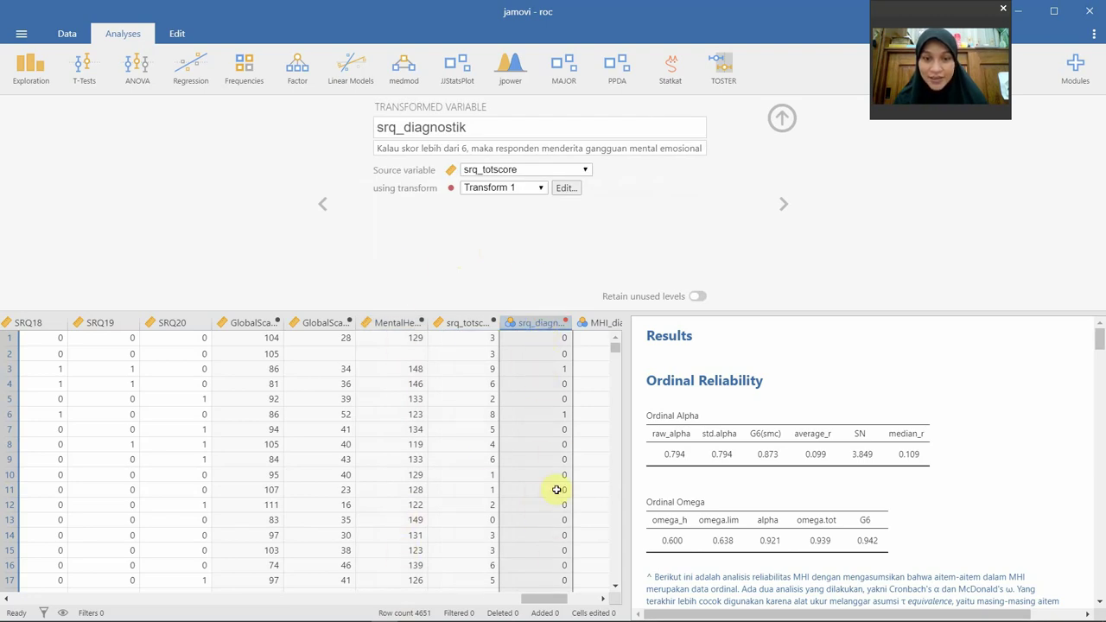
click(782, 118)
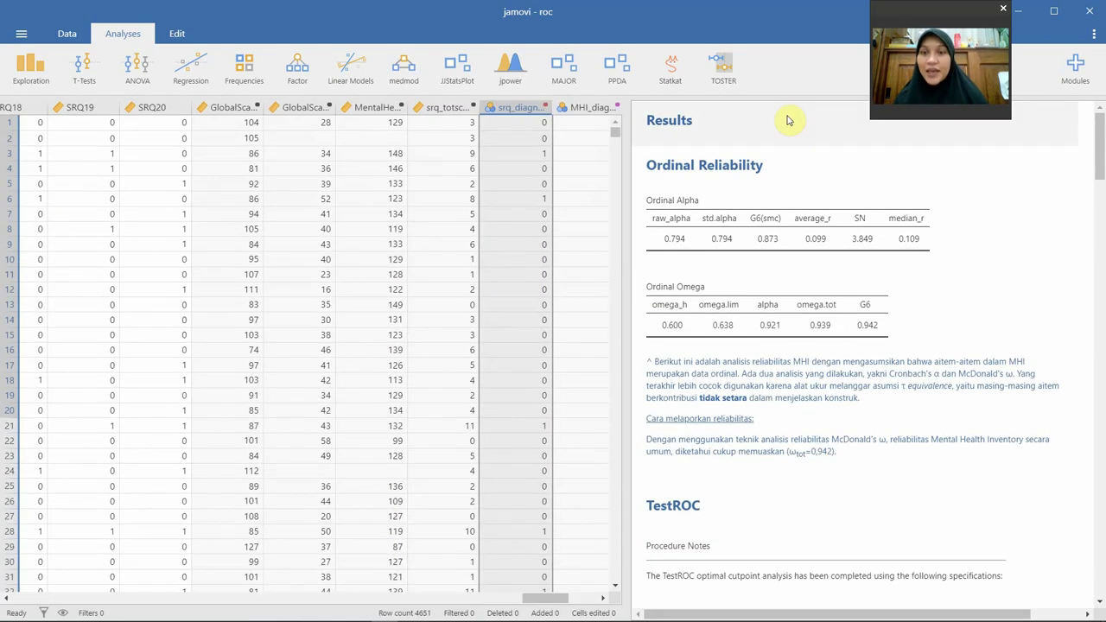
Review the Ordinal Reliability analysis's items and reliability types, and open its reporting note below the Ordinal Omega table.
click(708, 153)
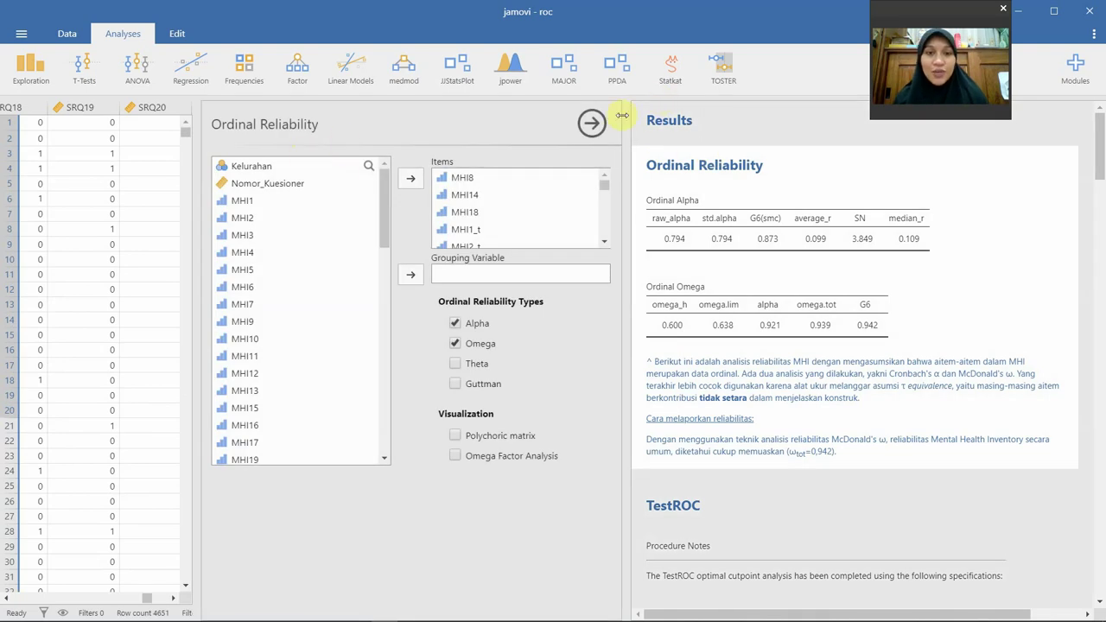
click(595, 125)
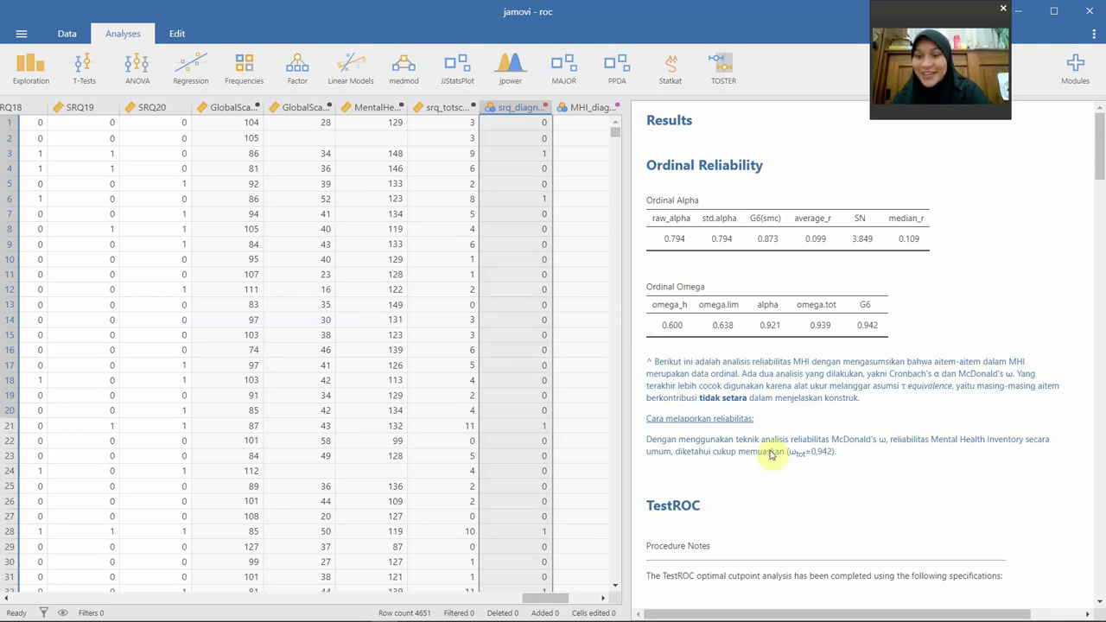
click(828, 456)
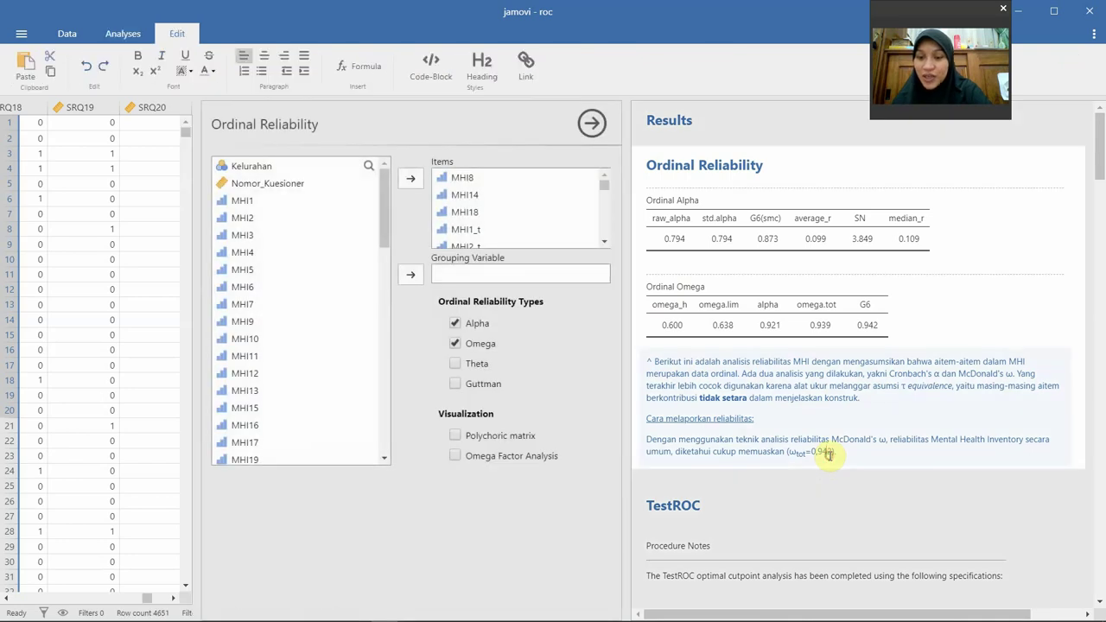
Replace the omega subscript "tot" with a subscript "h" in the reporting note below the Ordinal Omega table.
click(594, 123)
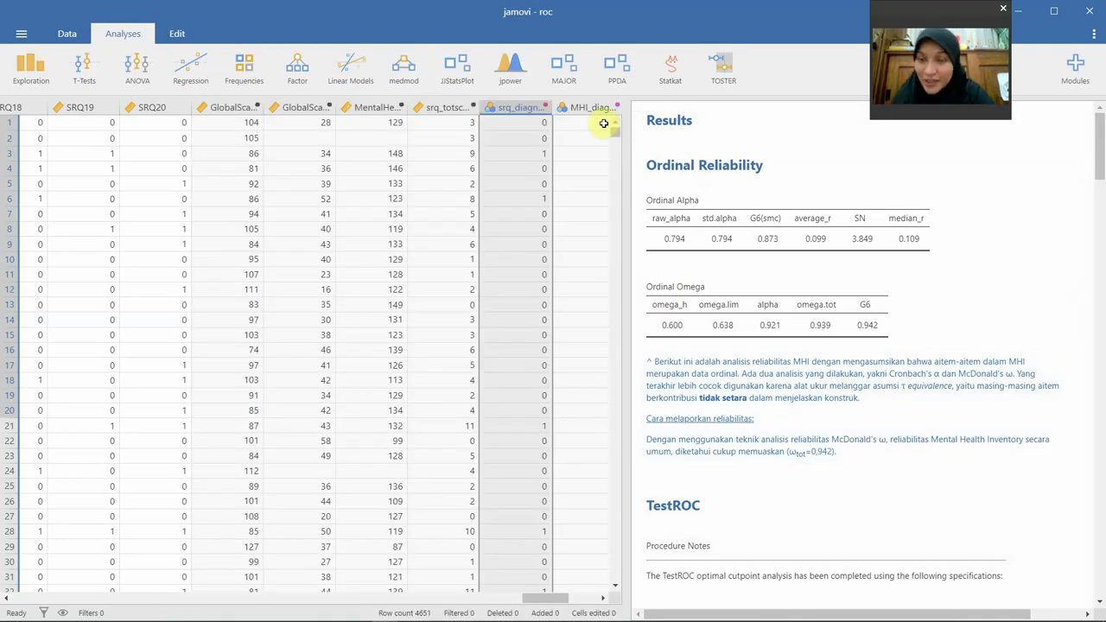
click(798, 454)
double_click(799, 454)
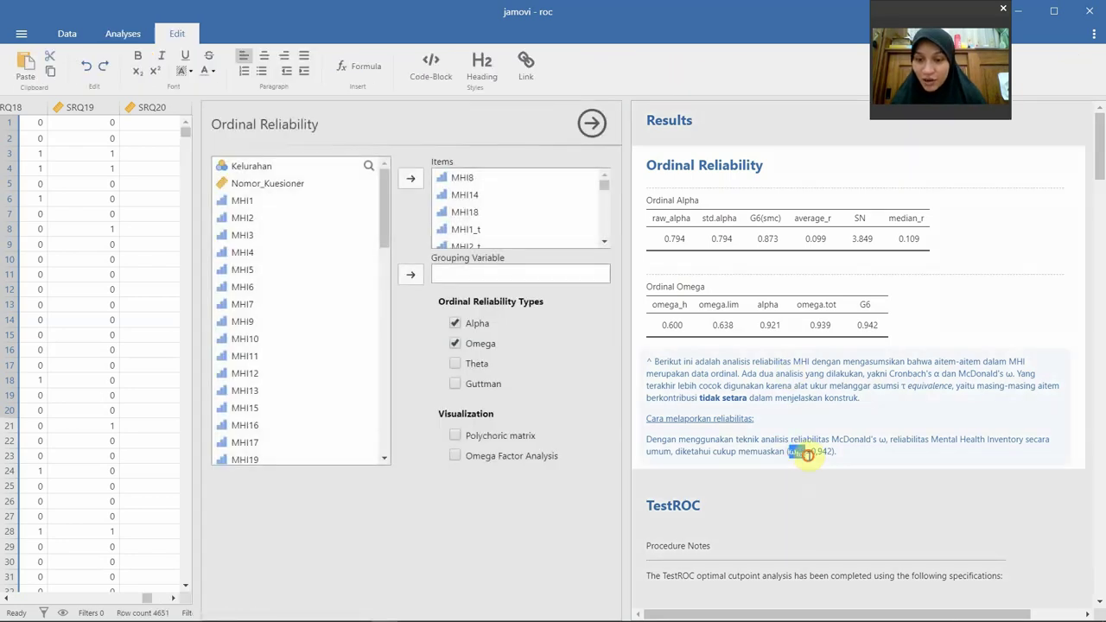
click(808, 455)
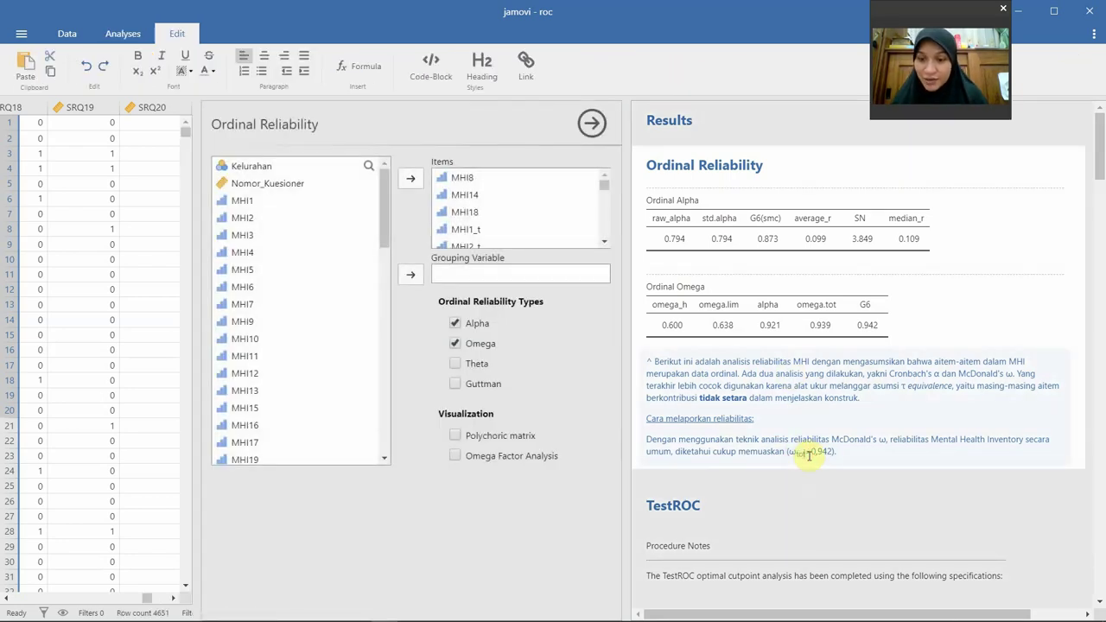
click(808, 455)
key(ctrl+z)
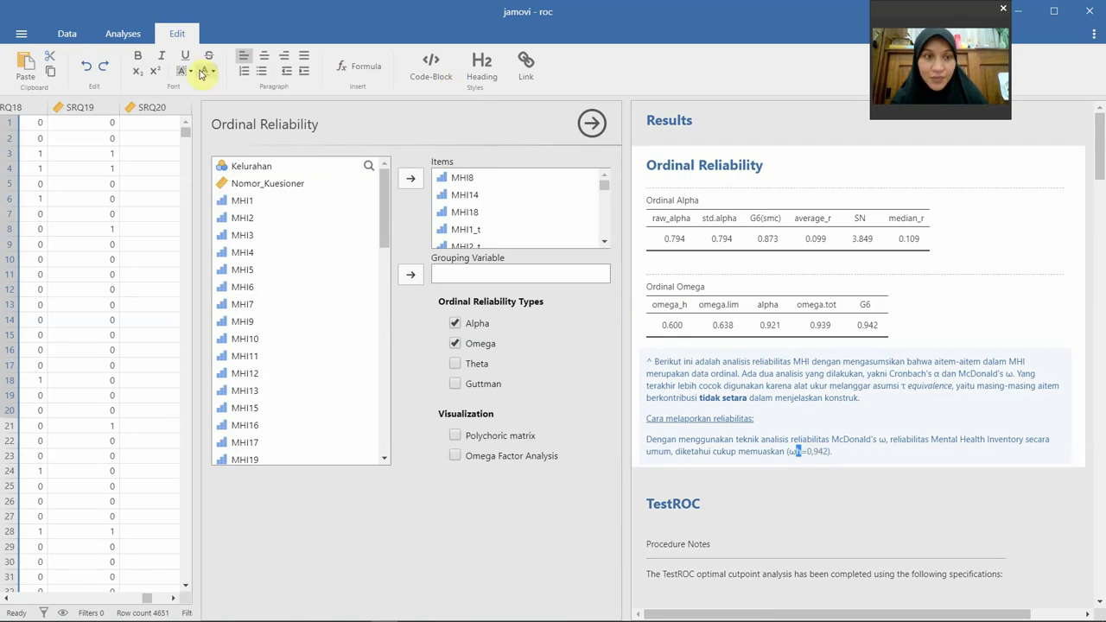
click(137, 76)
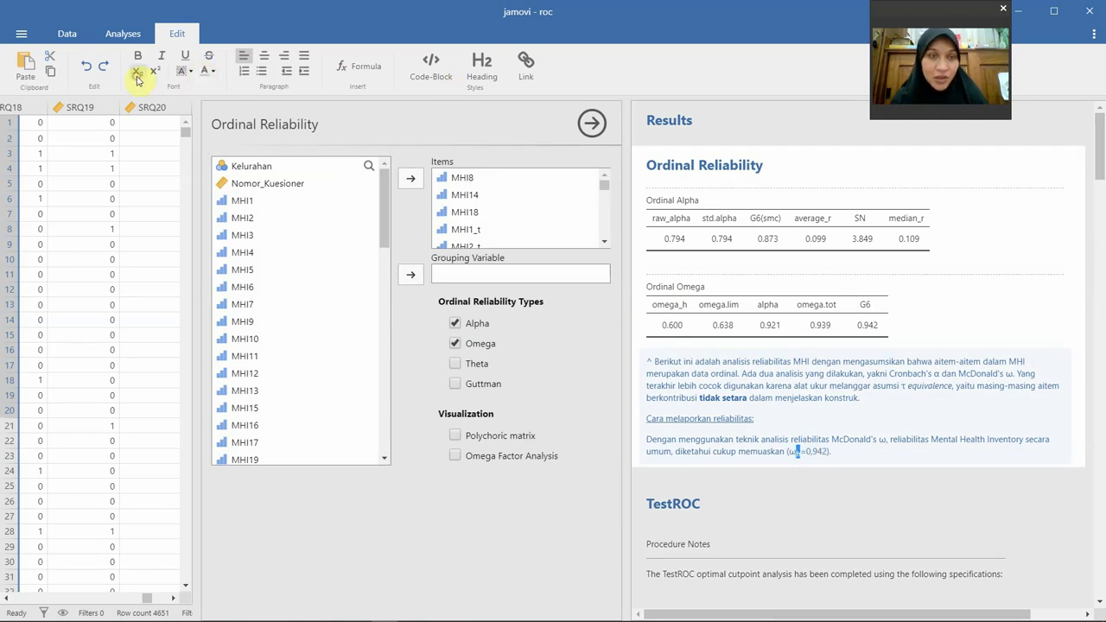
Change the omega value reported in the note to 0,60, leave the note and close the analysis options.
click(817, 453)
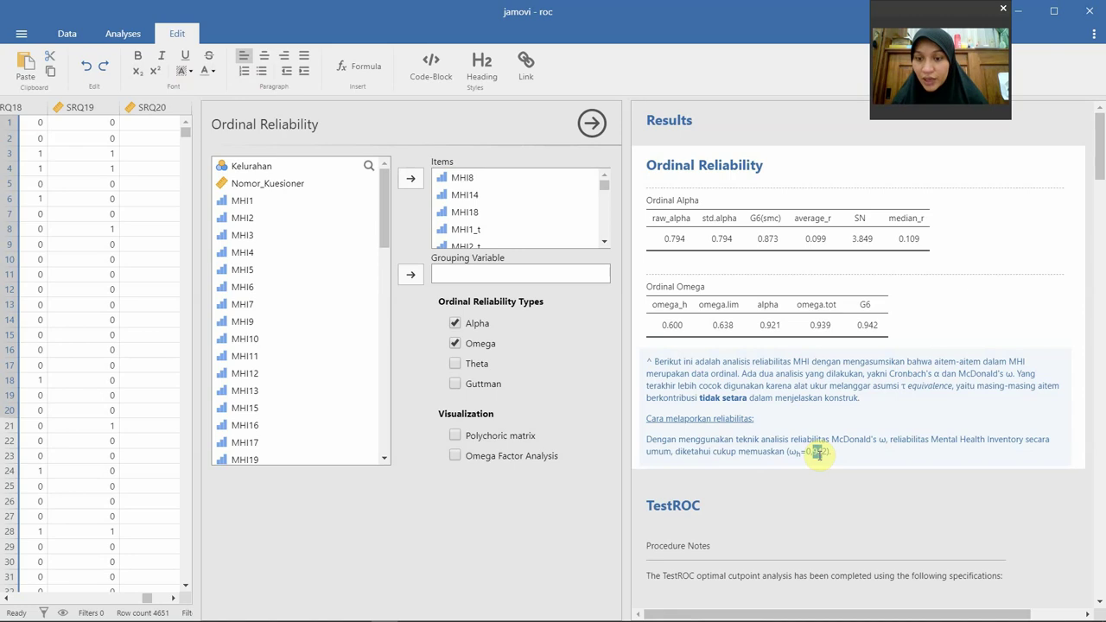
text(60)
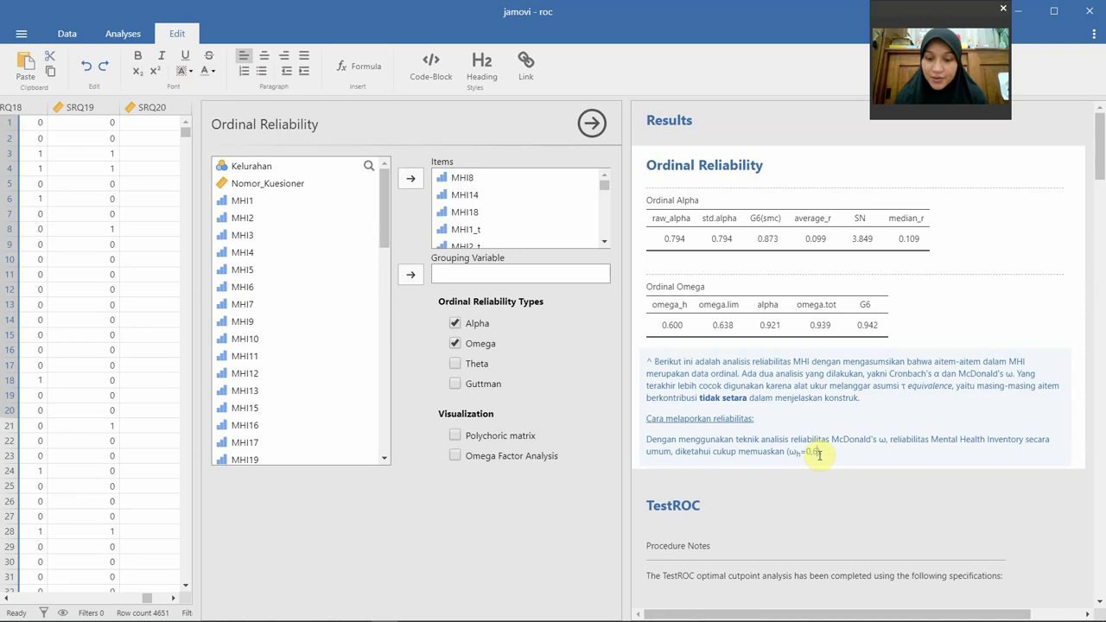
click(811, 507)
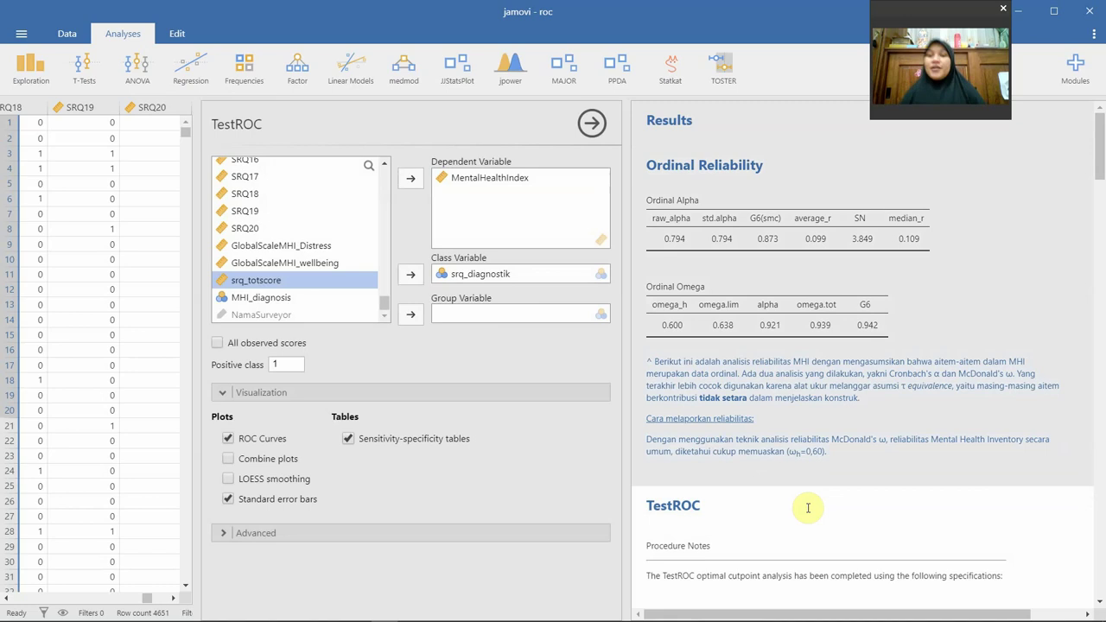
click(592, 125)
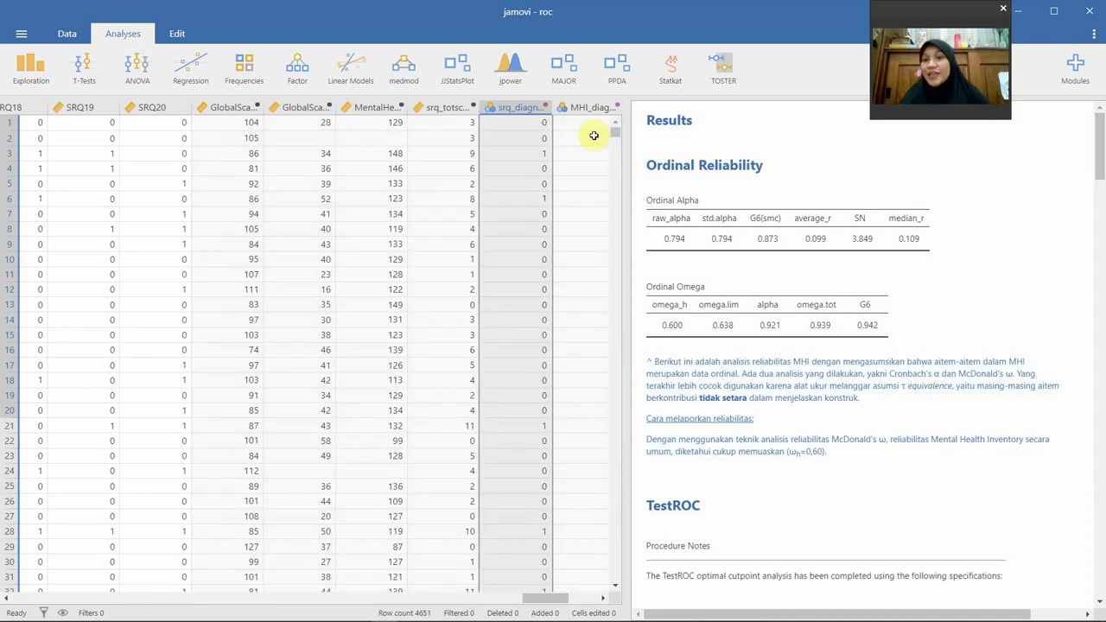
Start a new PPDA Ordinal Reliability analysis and add MHI1 through MHI38 and MHI1_t as its items.
click(624, 62)
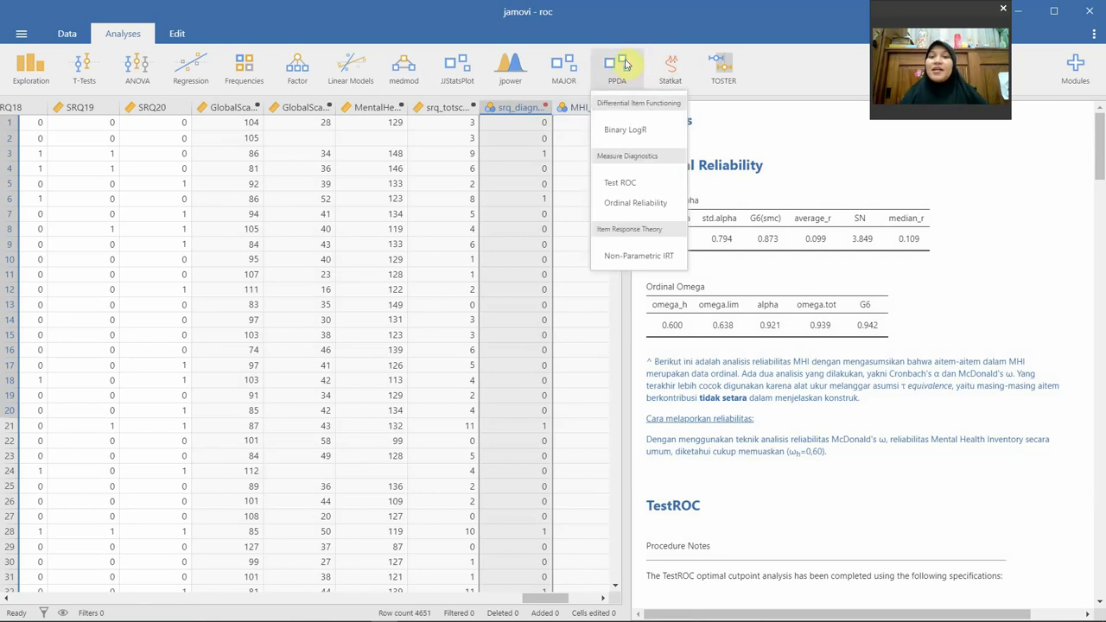
click(631, 204)
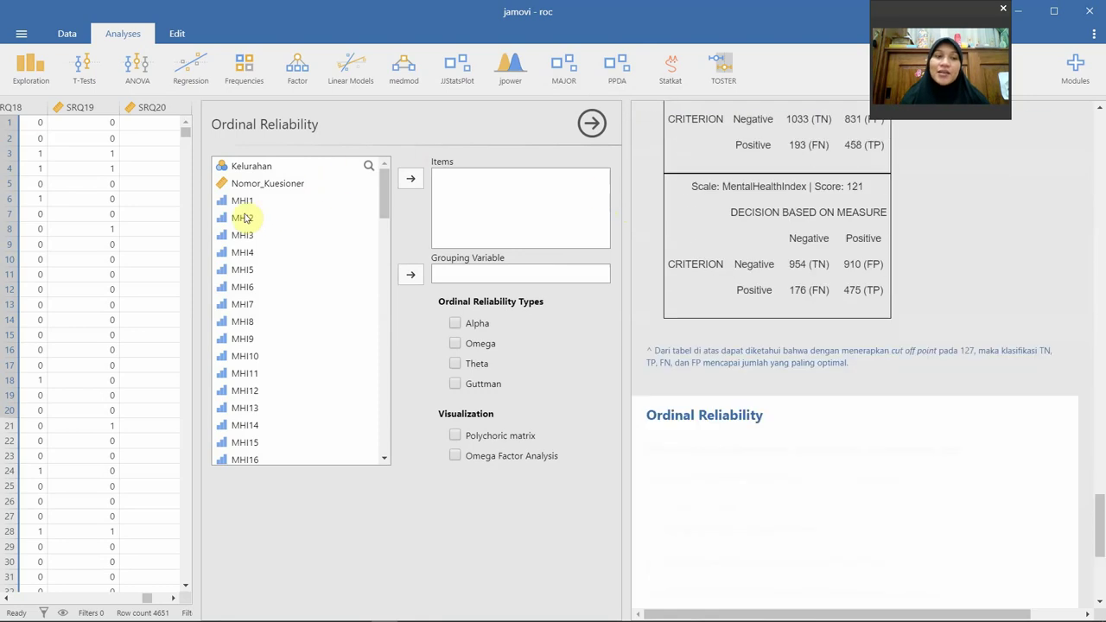
click(239, 200)
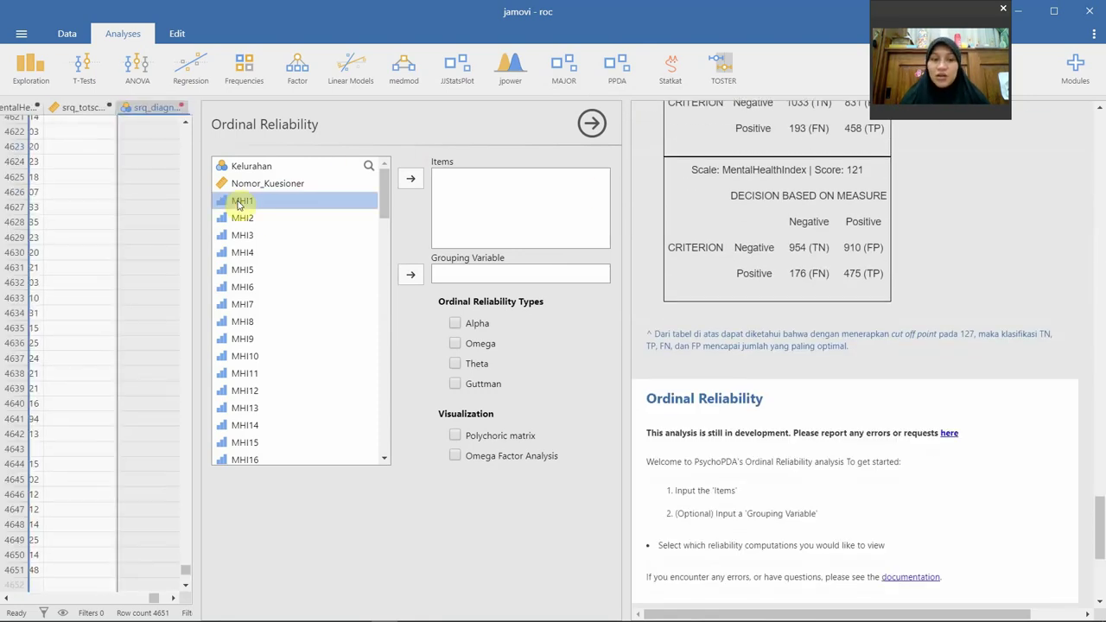
click(240, 201)
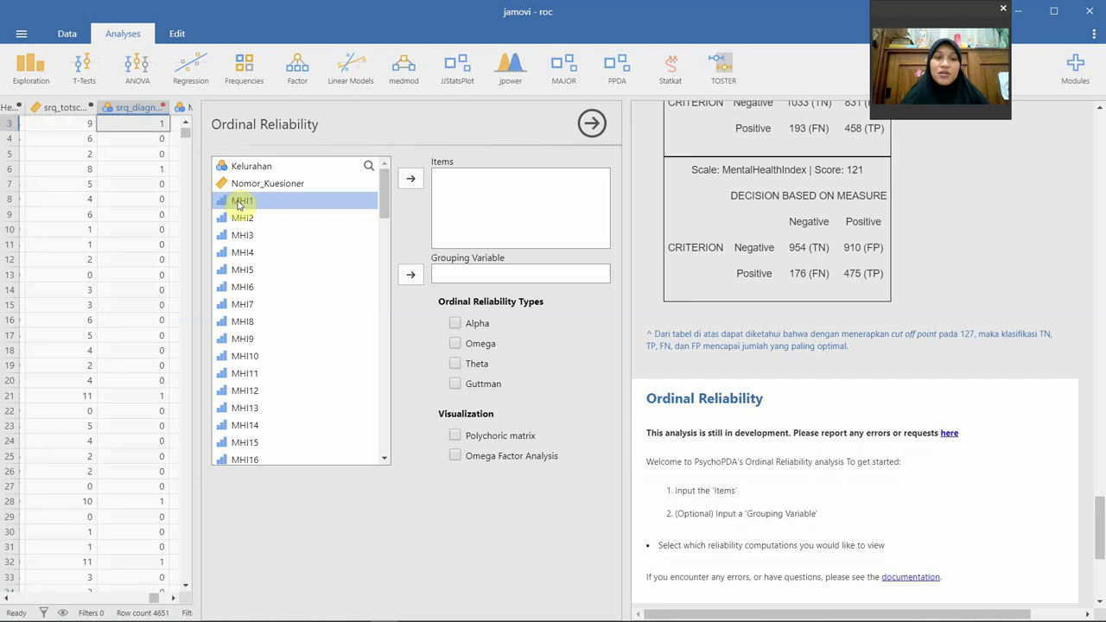
click(411, 180)
click(411, 179)
click(411, 179)
click(412, 181)
click(413, 182)
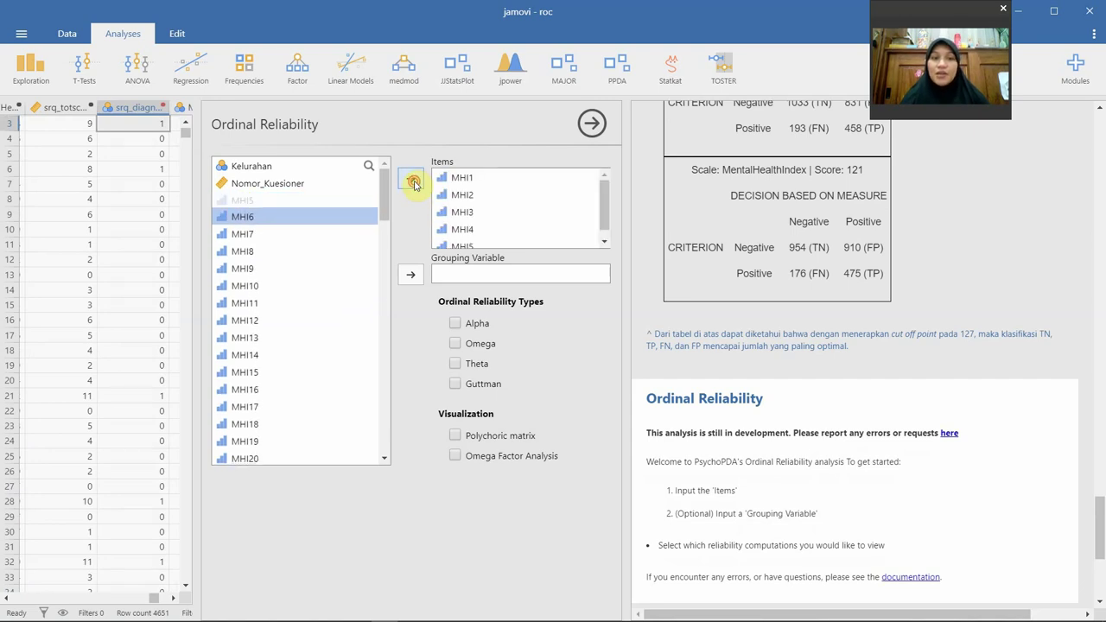
click(413, 182)
click(413, 181)
click(413, 181)
click(413, 181)
click(413, 181)
click(413, 182)
click(413, 181)
click(413, 181)
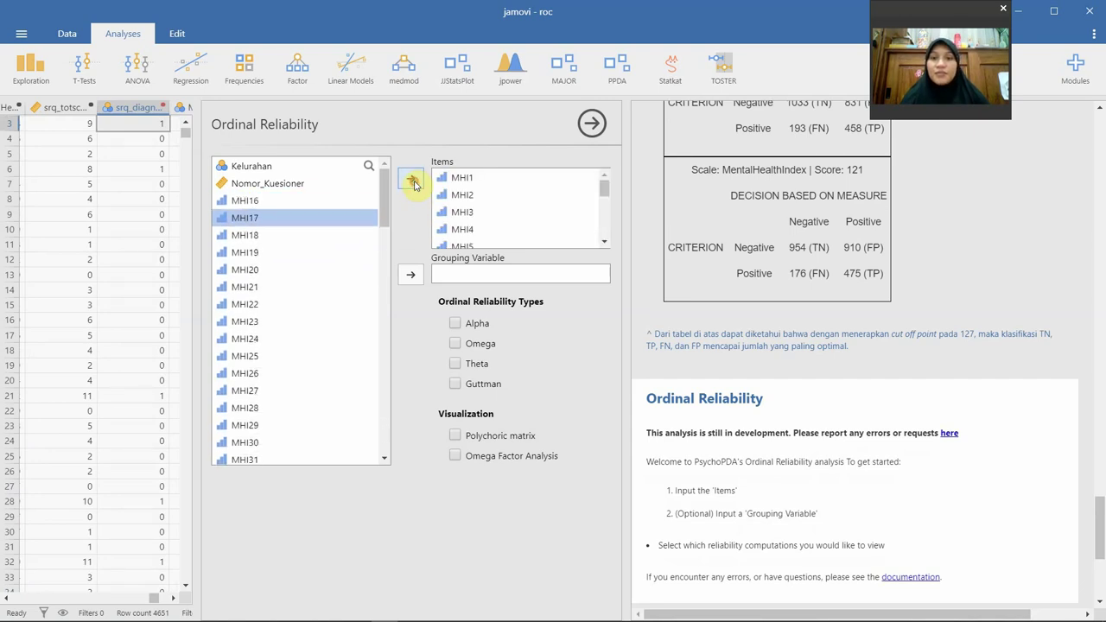
click(413, 181)
click(412, 181)
click(413, 181)
click(413, 182)
click(413, 181)
click(413, 182)
click(413, 181)
click(413, 182)
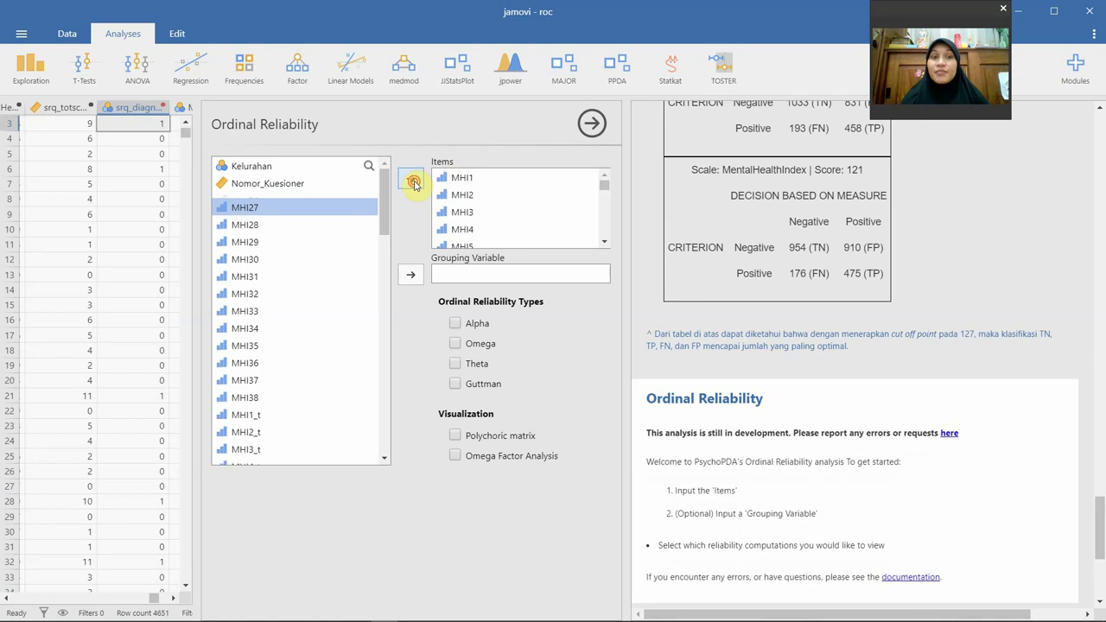
click(413, 182)
click(412, 182)
click(413, 182)
click(413, 181)
click(413, 182)
click(413, 182)
click(413, 181)
click(413, 182)
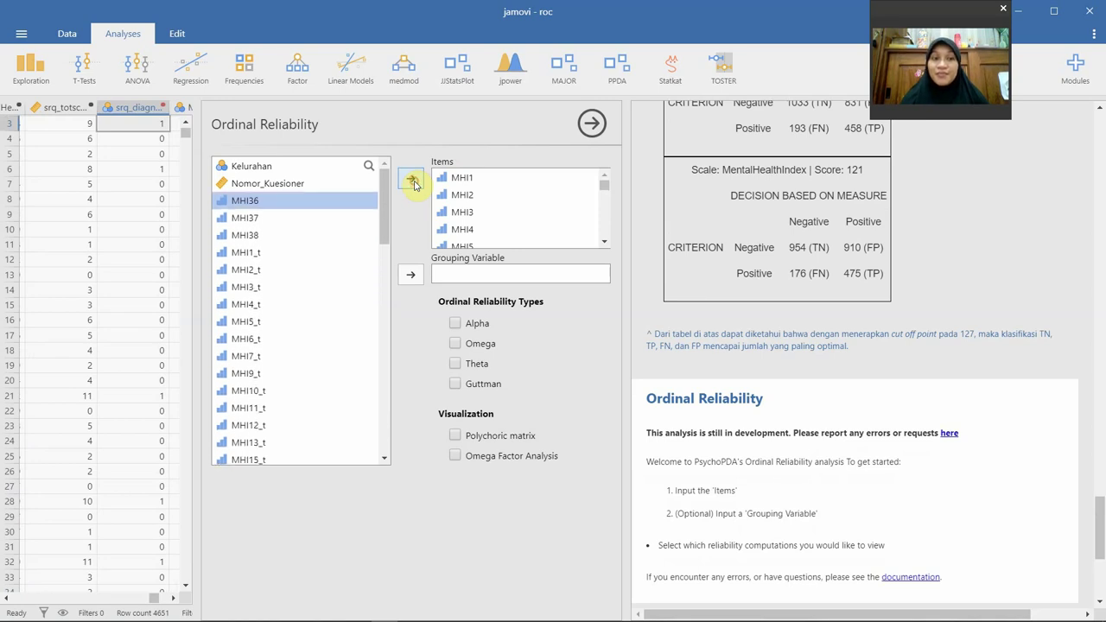
click(413, 181)
click(413, 182)
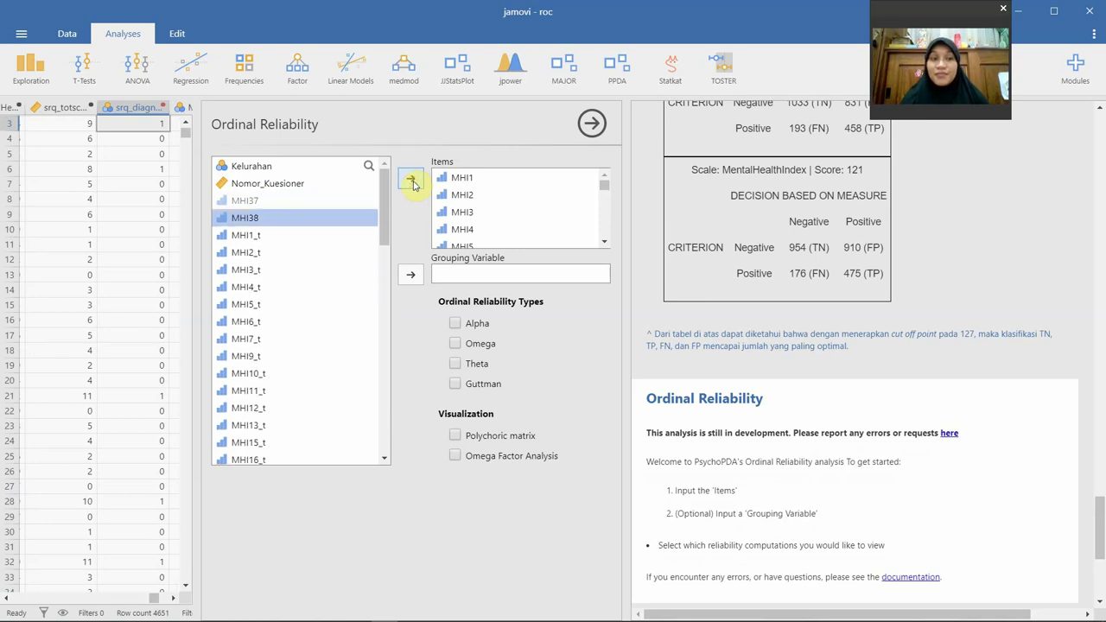
click(413, 181)
click(413, 181)
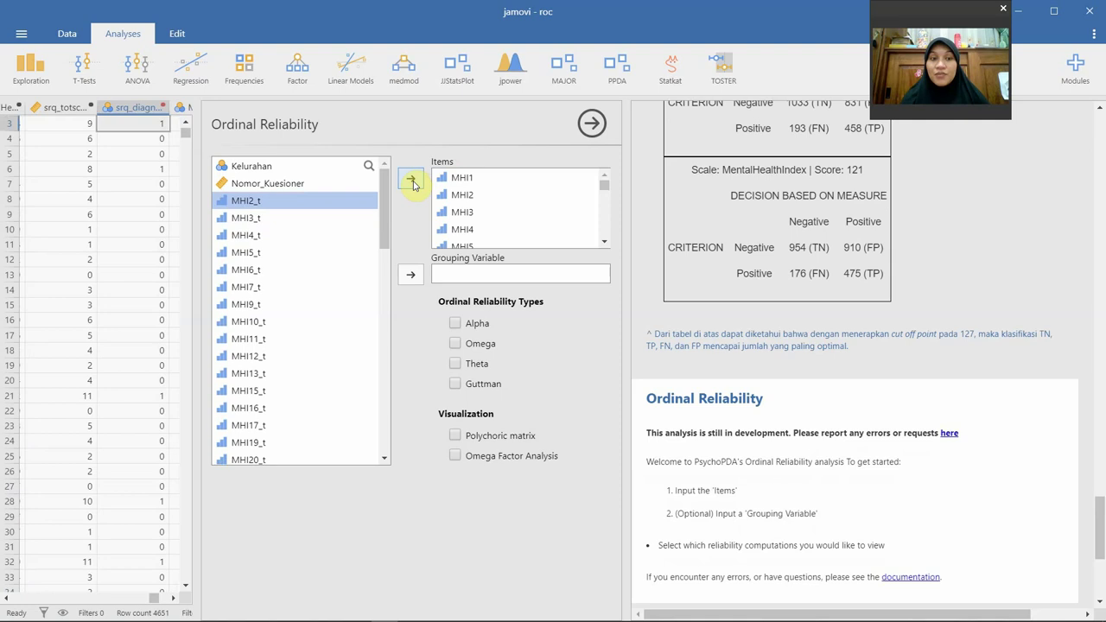
Close the new Ordinal Reliability analysis's options and remove that analysis from the results.
click(484, 216)
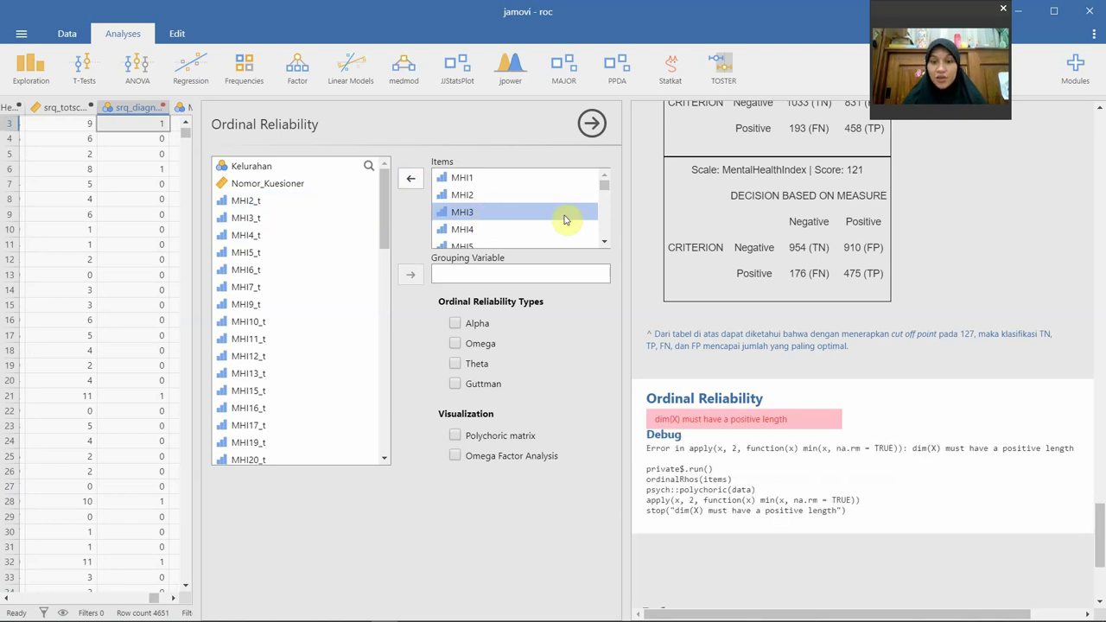
click(592, 123)
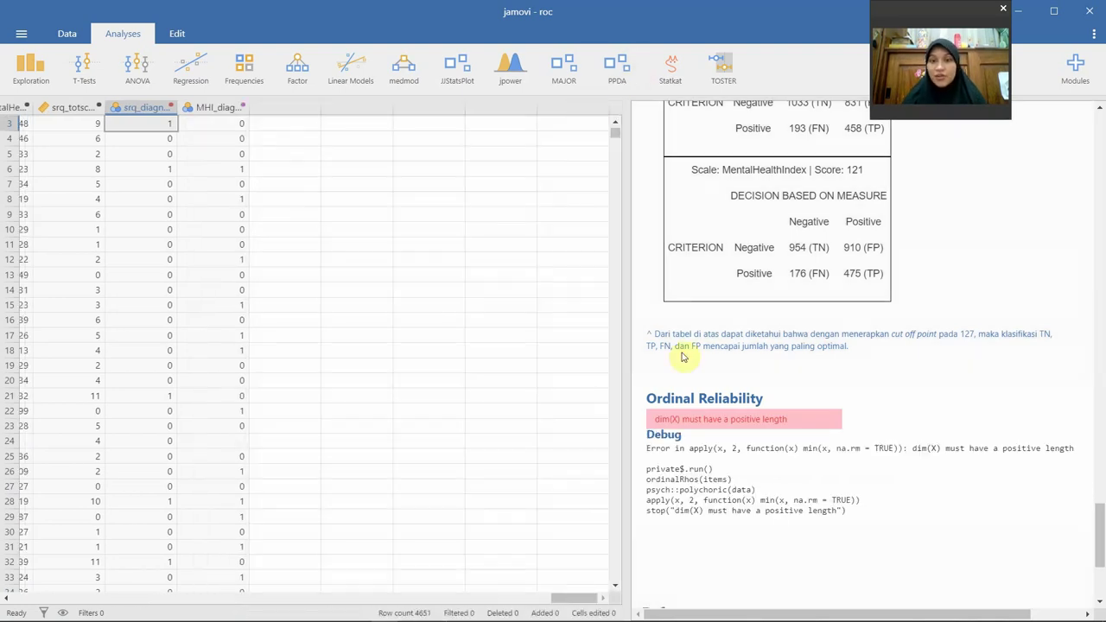
right_click(708, 409)
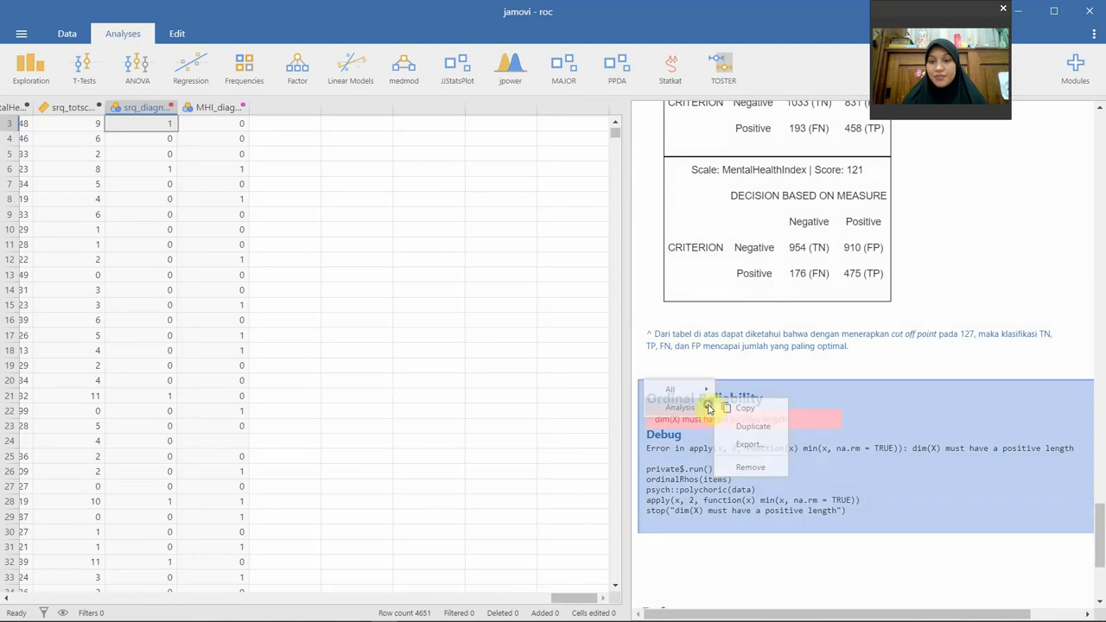
click(735, 460)
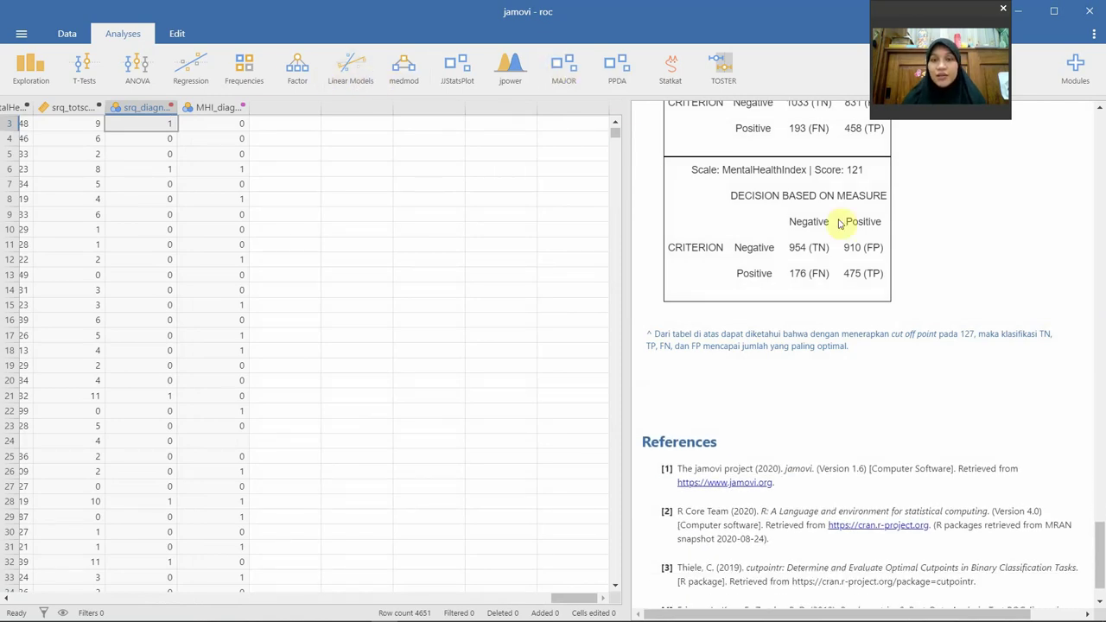
Check which items the first Ordinal Reliability analysis in the results uses, and close its options.
scroll(839, 223, up, 15)
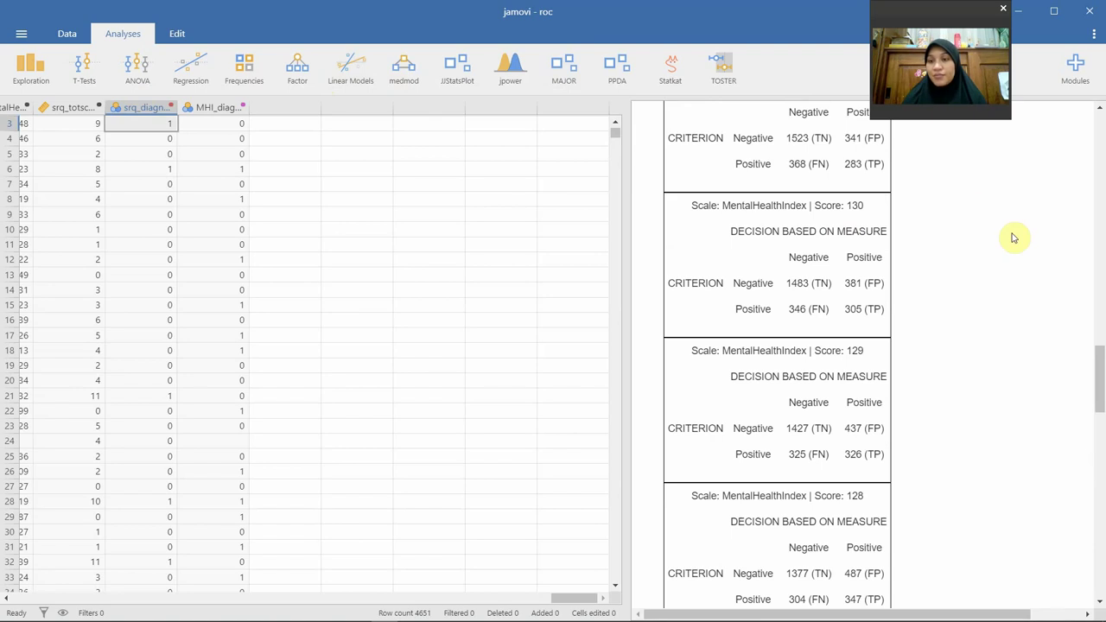
scroll(1012, 237, up, 10)
scroll(904, 300, up, 15)
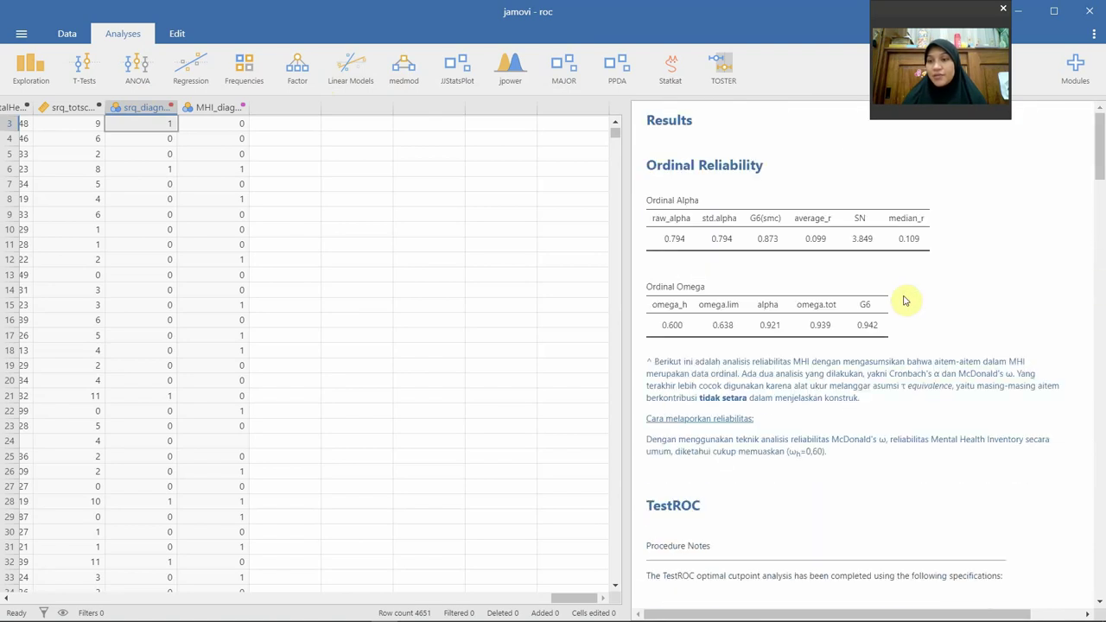
click(736, 202)
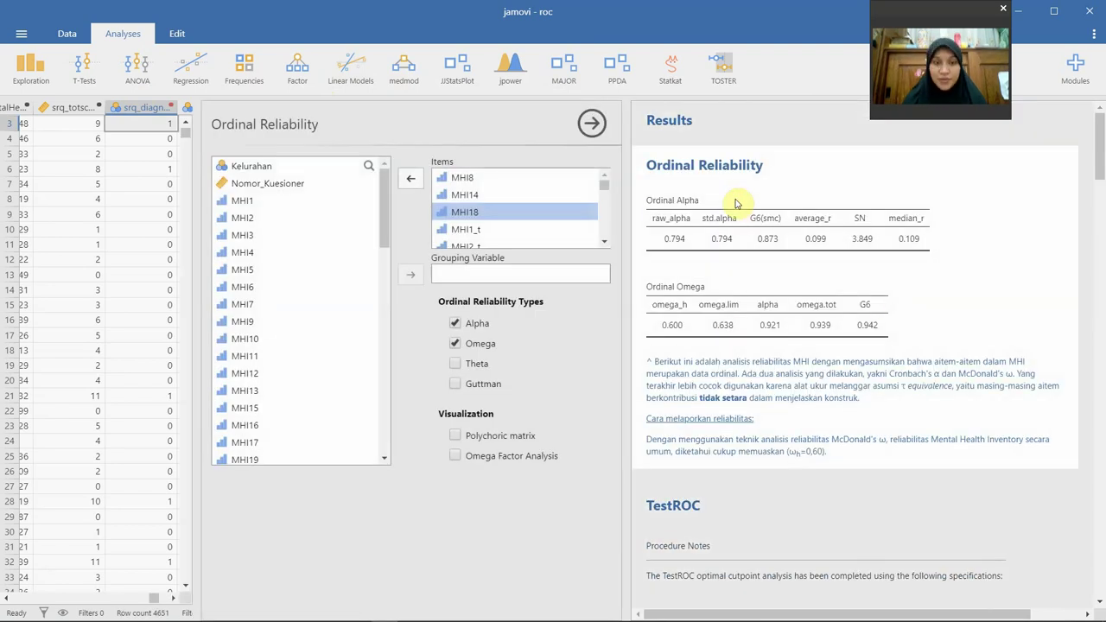
click(592, 124)
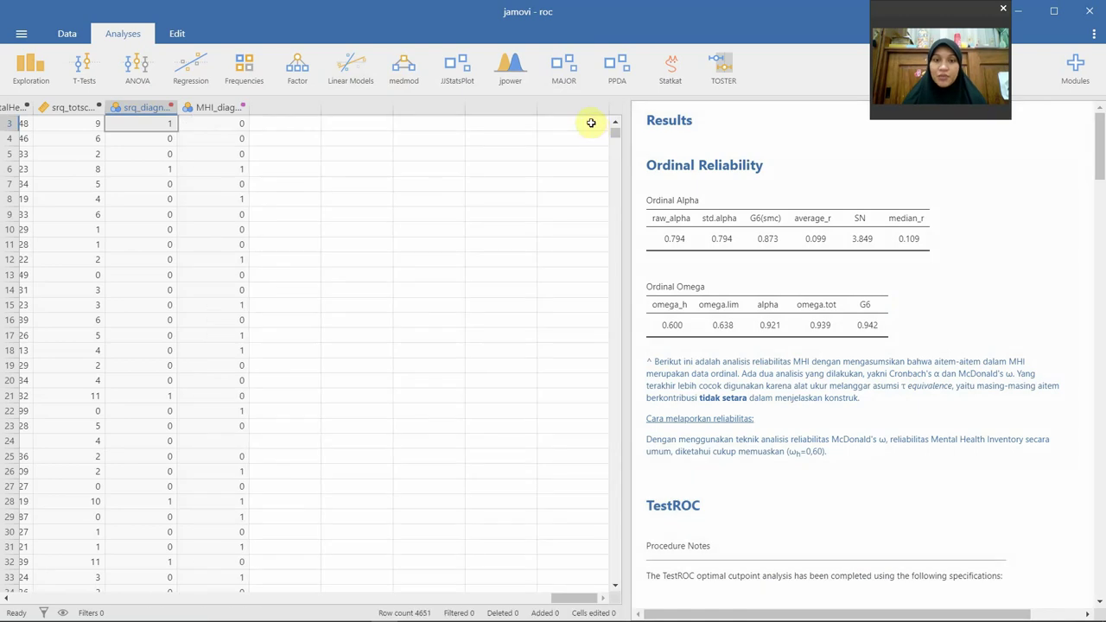
click(768, 214)
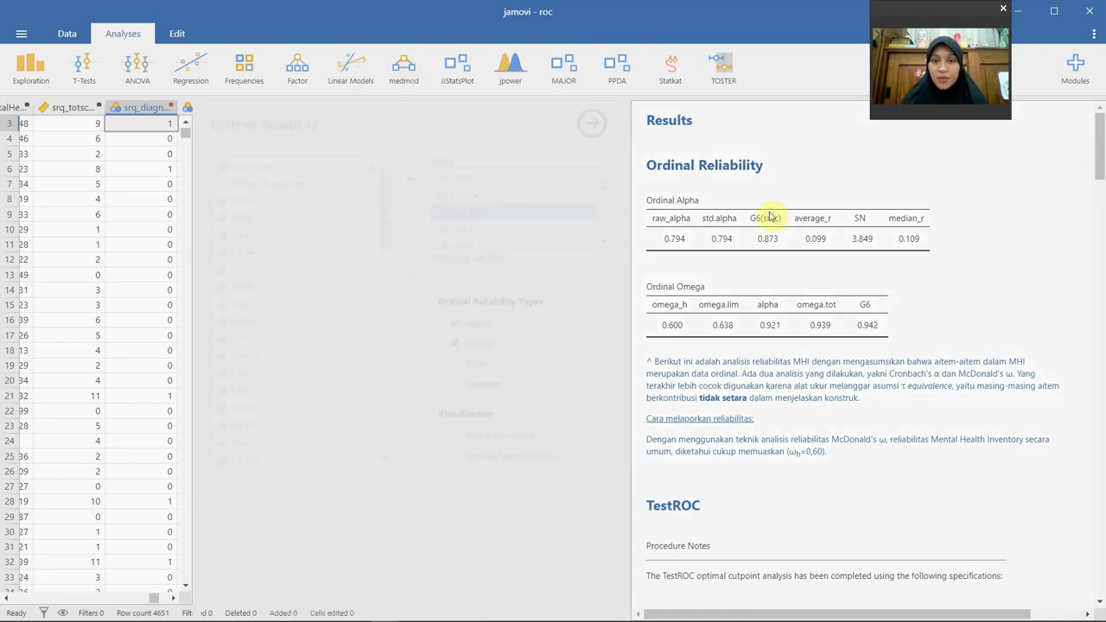
click(583, 130)
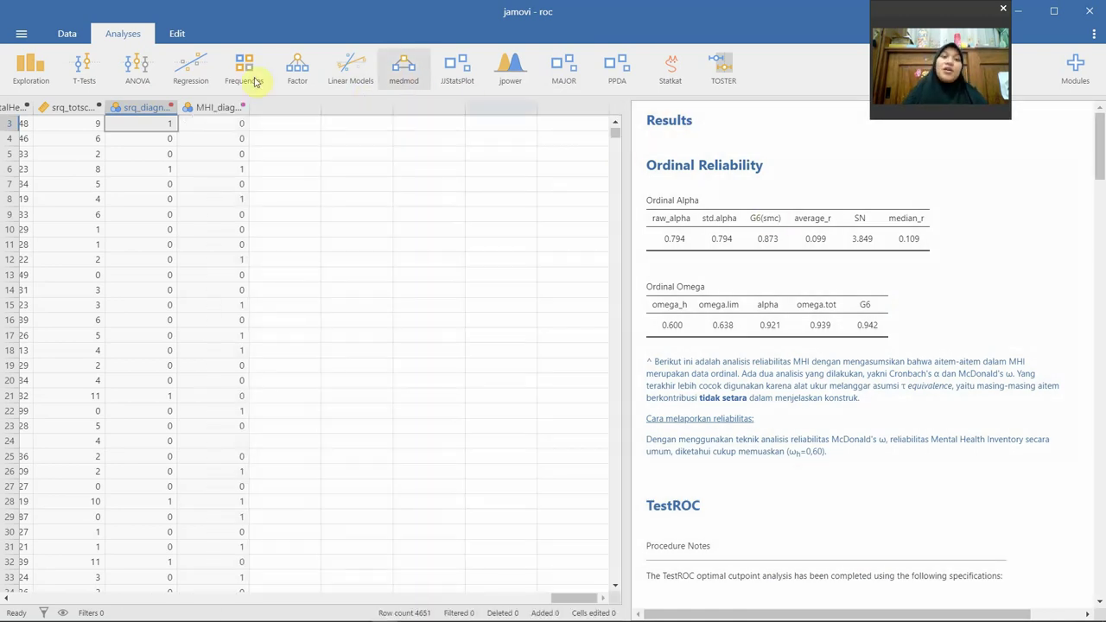
Start another PPDA Ordinal Reliability analysis and add MHI8, MHI14 and MHI18 as its items.
click(602, 76)
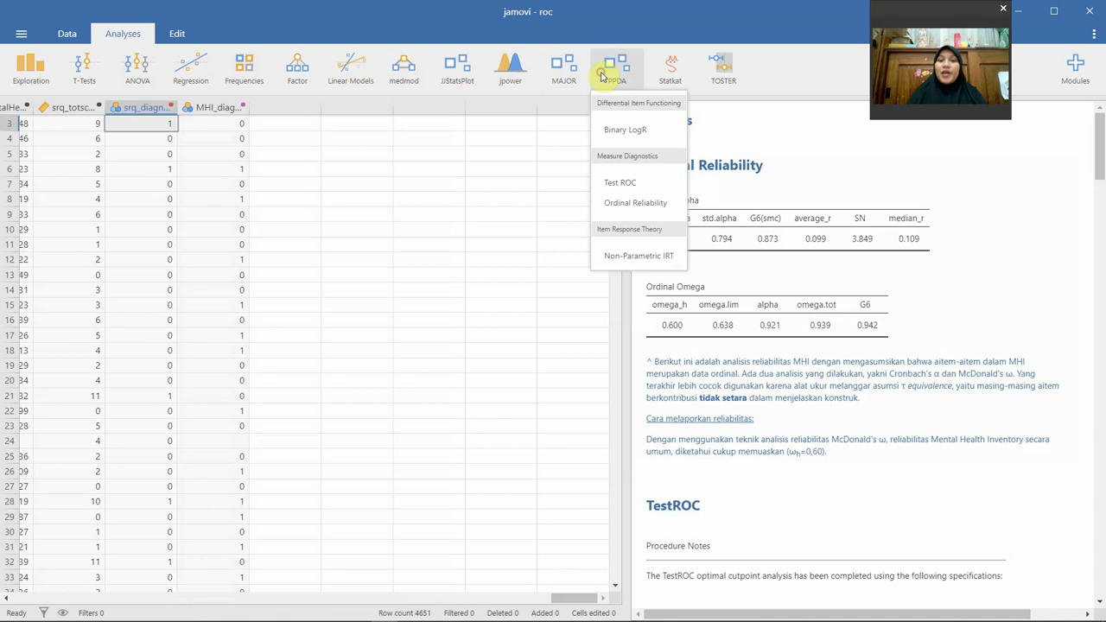
click(641, 204)
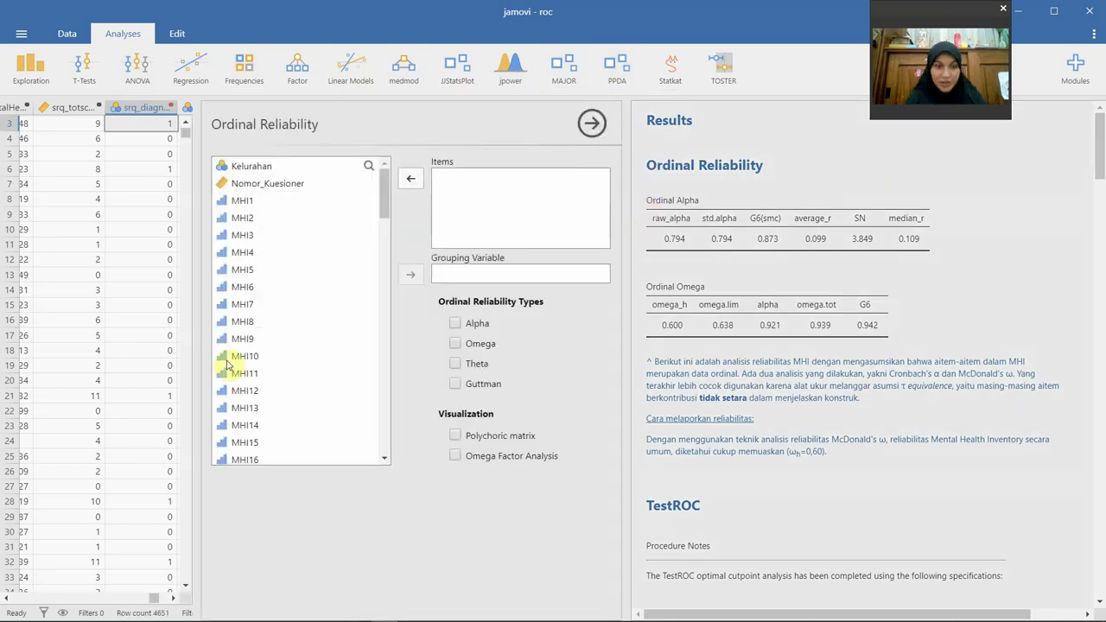
click(242, 322)
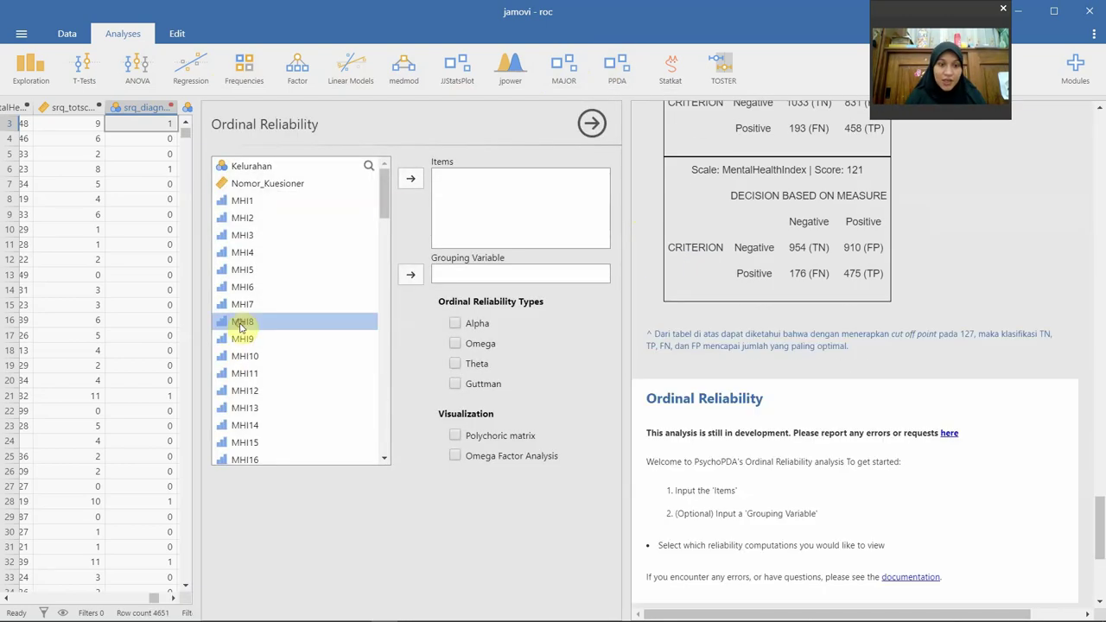
click(411, 178)
scroll(251, 341, down, 2)
click(249, 337)
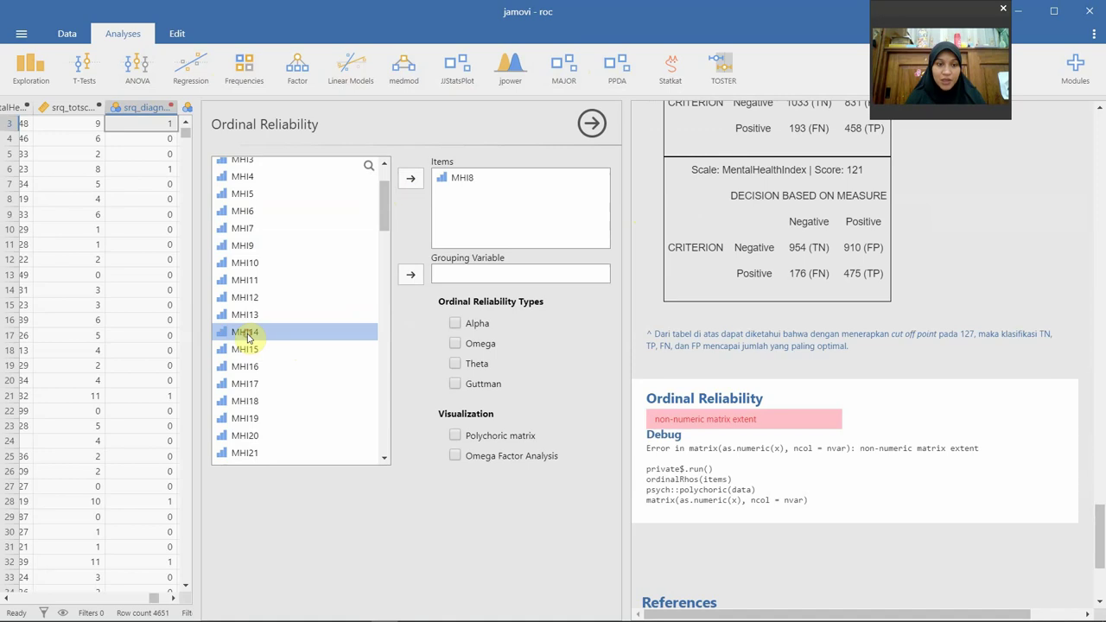
click(410, 179)
click(233, 380)
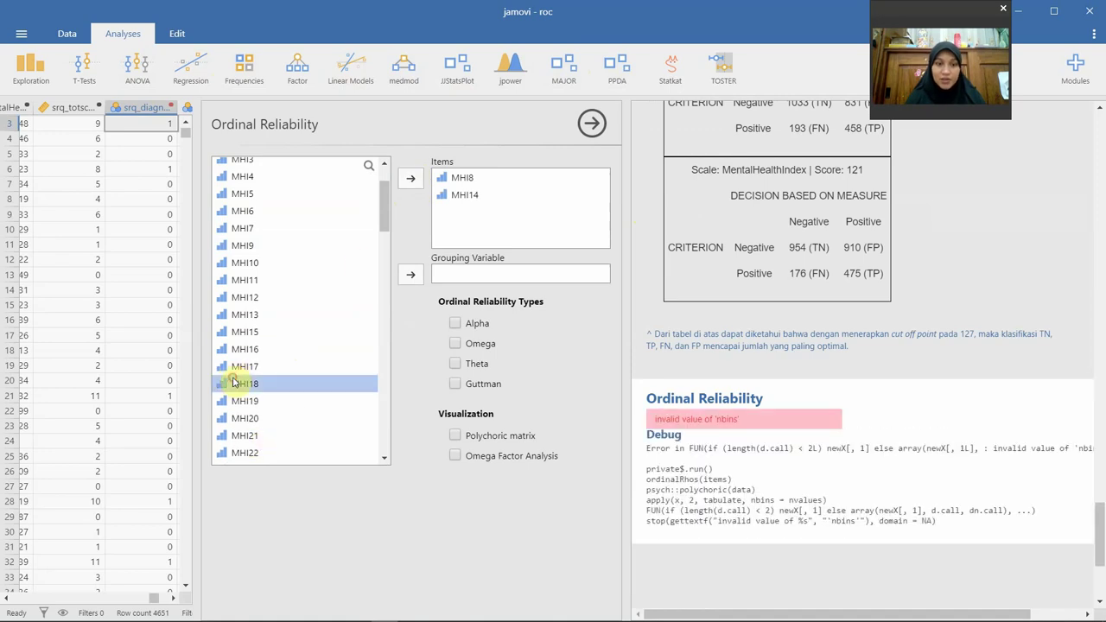
click(415, 181)
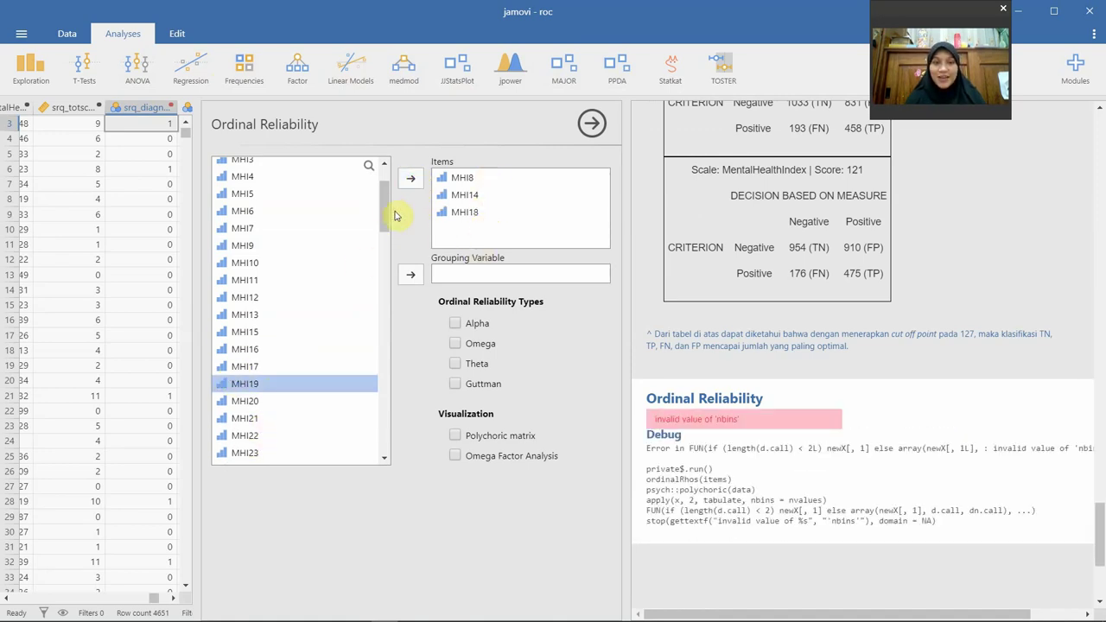
Add the available _t versions of the items, MHI1_t through MHI38_t, to the new Ordinal Reliability analysis's items.
drag(386, 205, 390, 269)
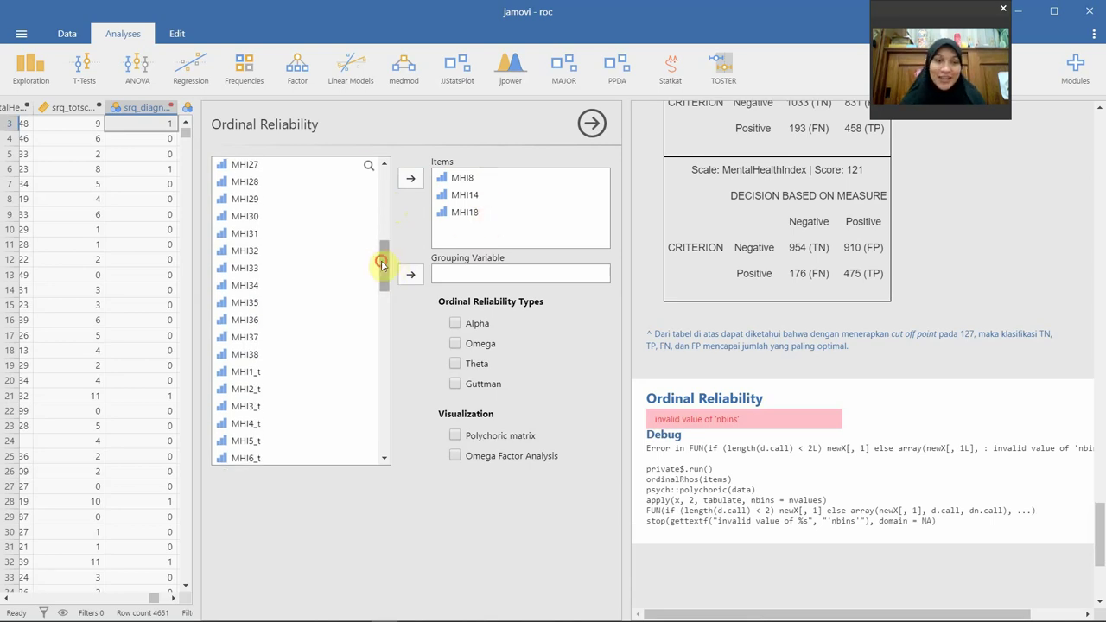
mouse_move(382, 265)
mouse_down()
mouse_move(385, 321)
mouse_move(383, 280)
mouse_up()
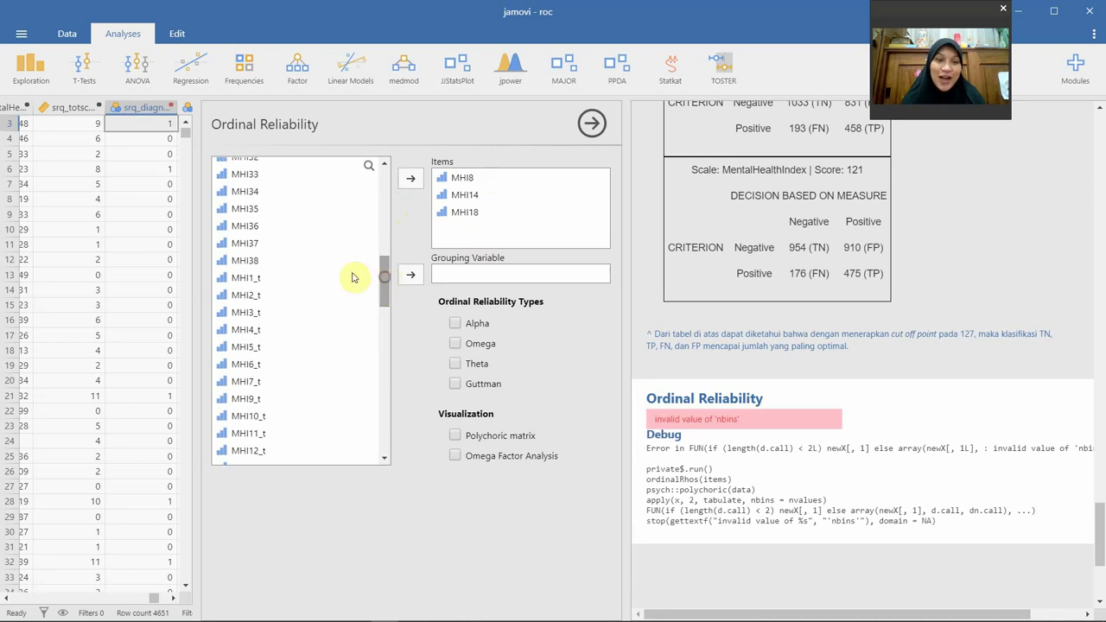
click(244, 283)
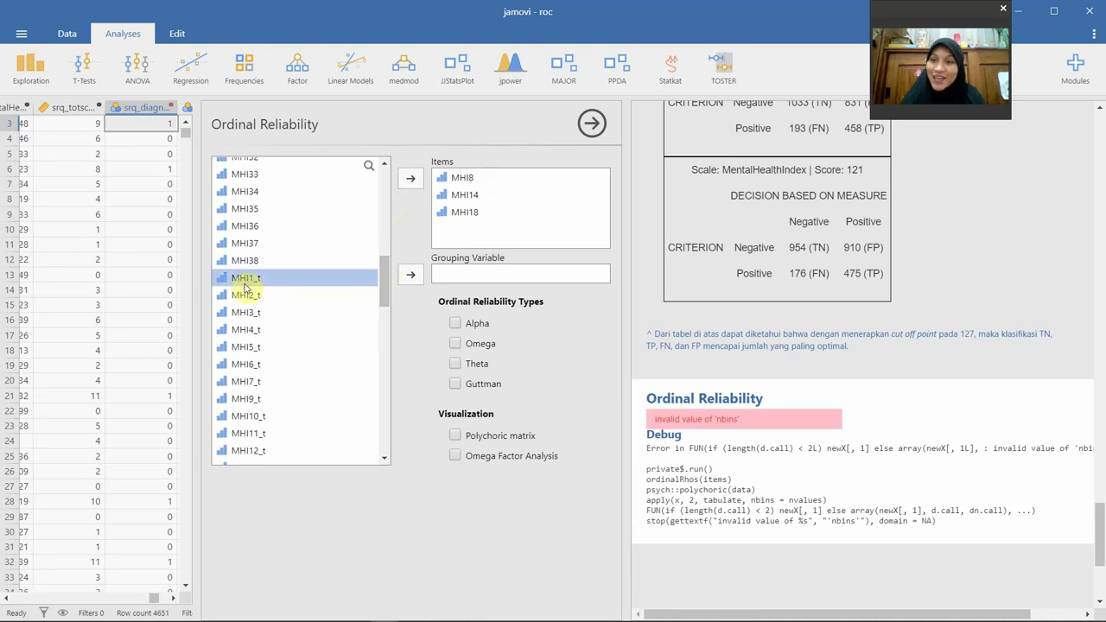
click(408, 179)
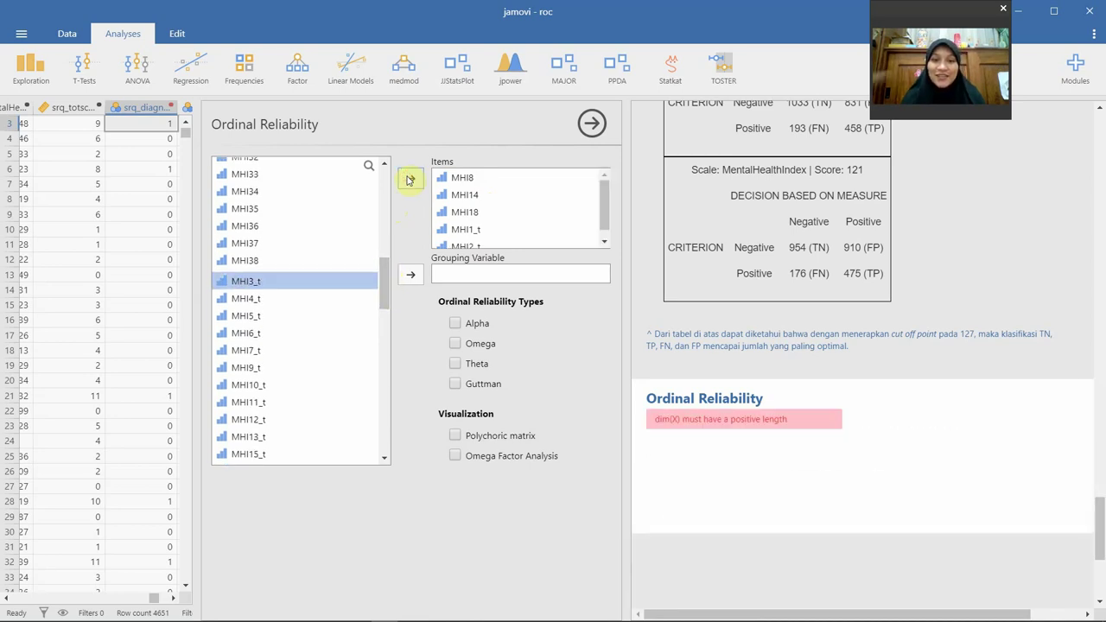
click(408, 179)
click(407, 179)
click(408, 179)
click(408, 179)
click(407, 178)
click(408, 179)
click(408, 179)
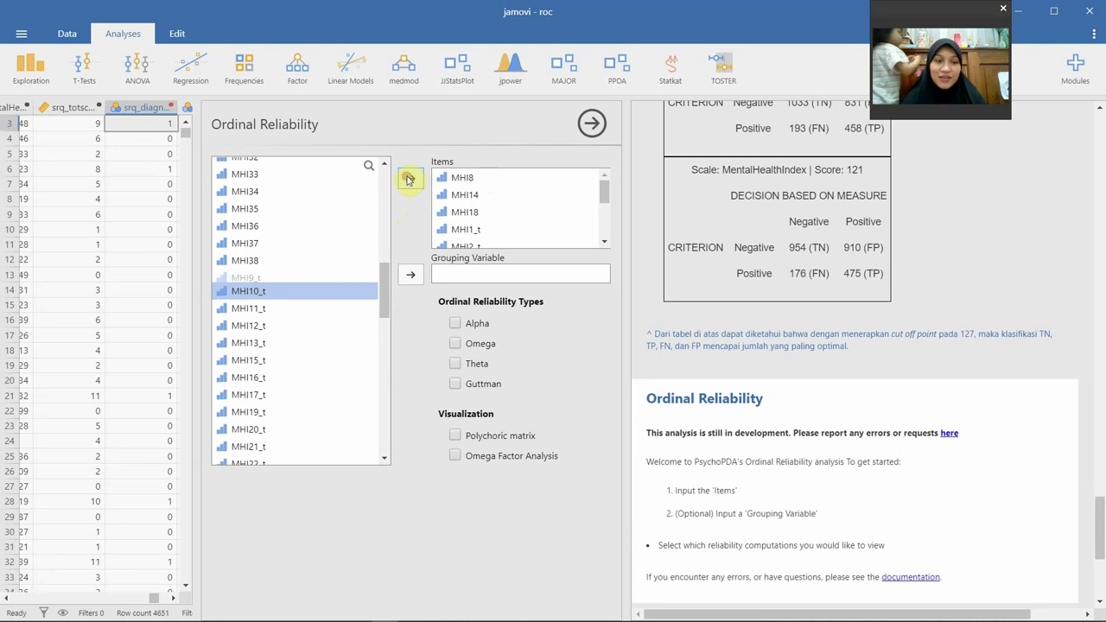
click(408, 179)
click(408, 179)
click(408, 179)
click(408, 179)
click(408, 179)
click(408, 179)
click(408, 179)
click(408, 179)
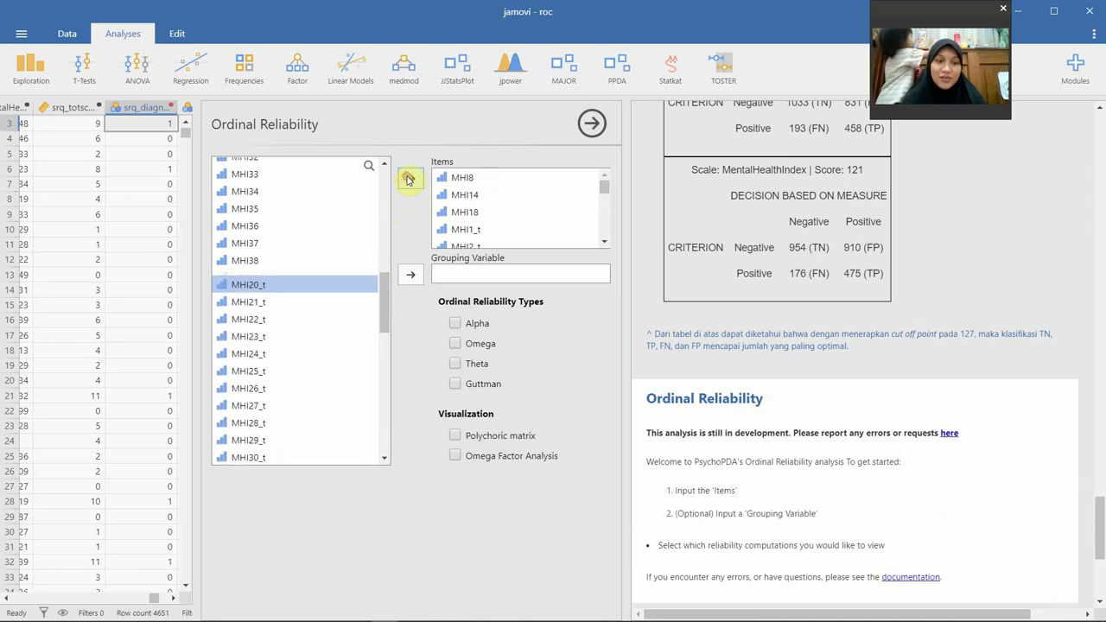
click(408, 178)
click(408, 179)
click(408, 179)
click(408, 179)
click(407, 179)
click(407, 179)
click(408, 179)
click(407, 179)
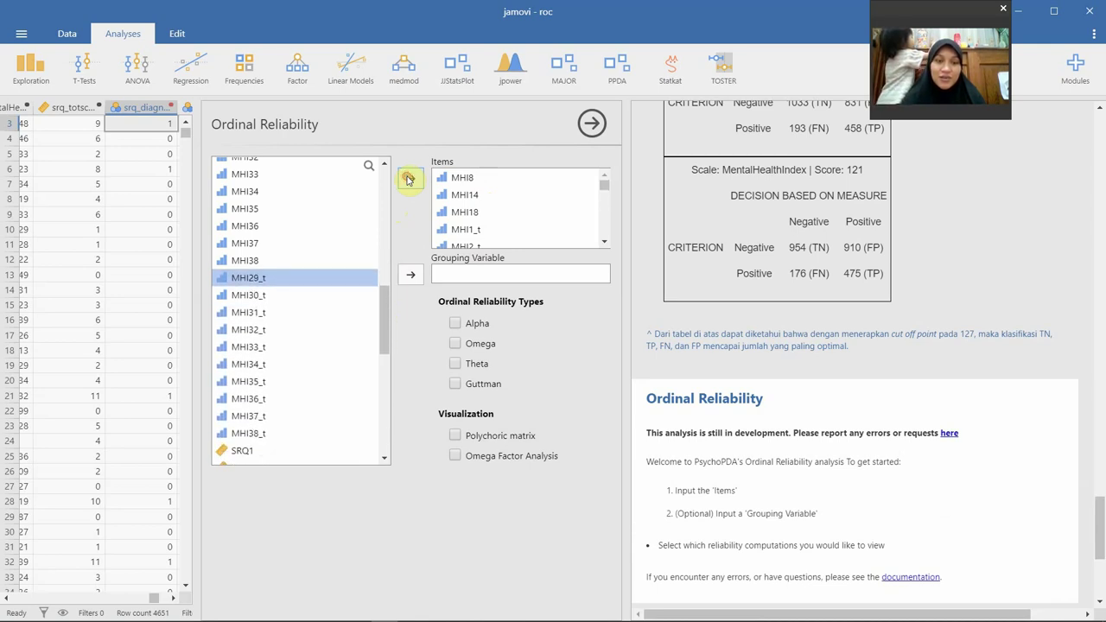
click(408, 179)
click(408, 178)
click(408, 179)
click(407, 178)
click(407, 179)
click(407, 179)
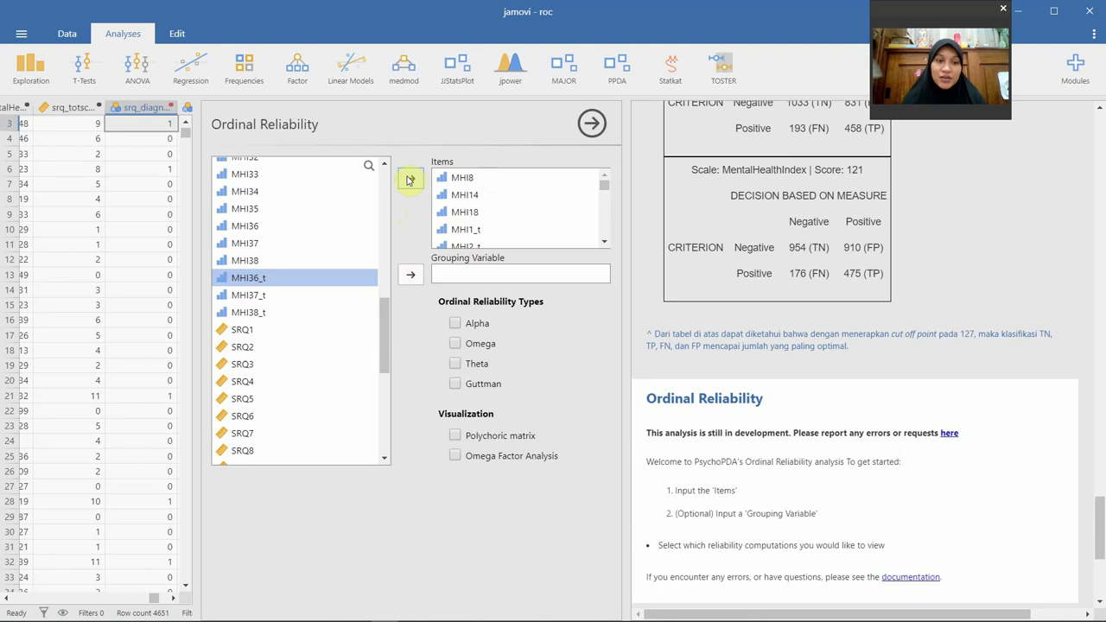
click(408, 179)
click(407, 179)
click(407, 179)
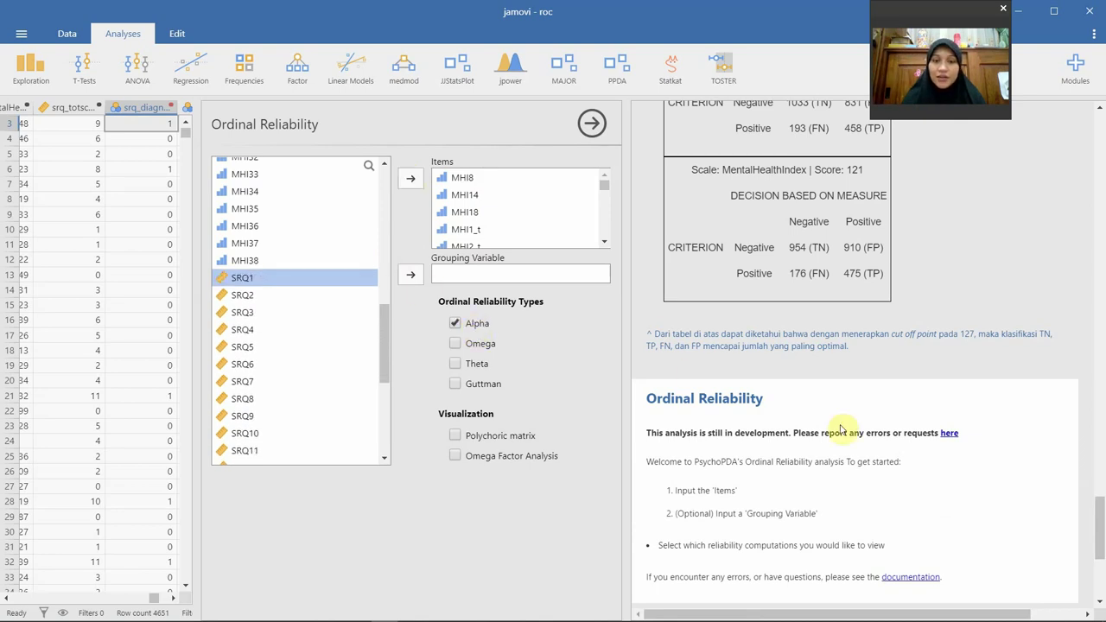
Request ordinal Alpha and Omega for the new analysis and bring its output into view in the results.
scroll(852, 424, down, 3)
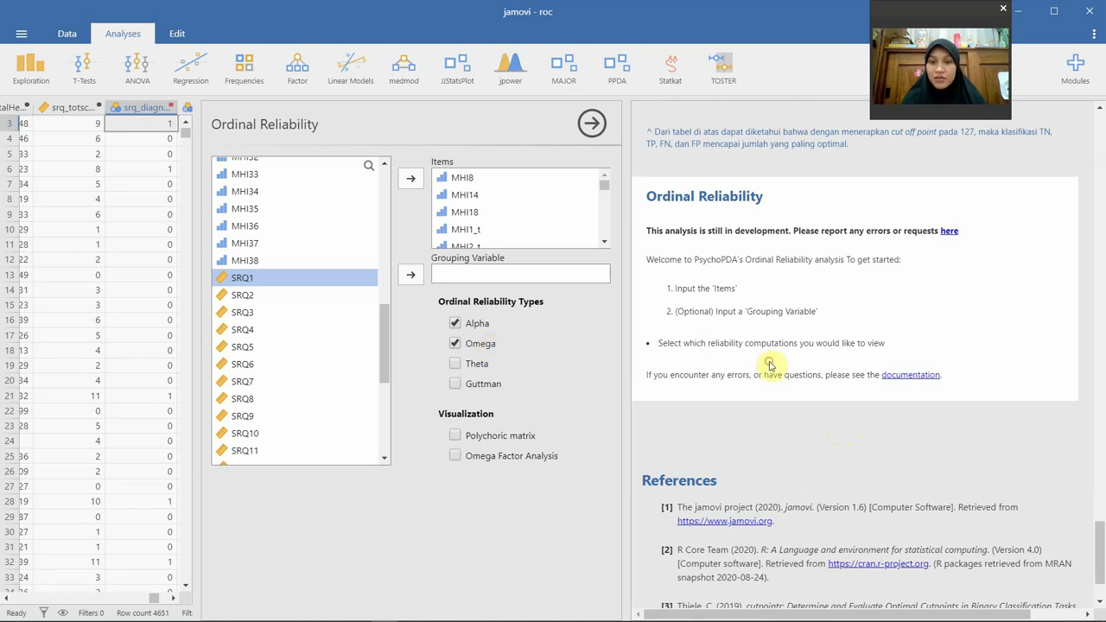
click(593, 126)
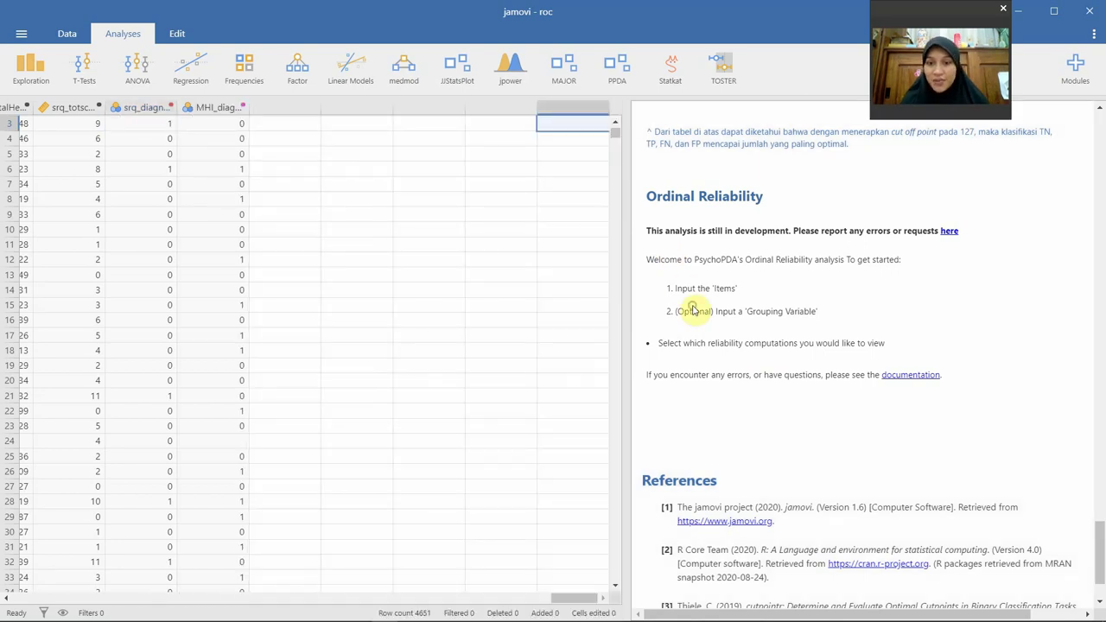
click(700, 250)
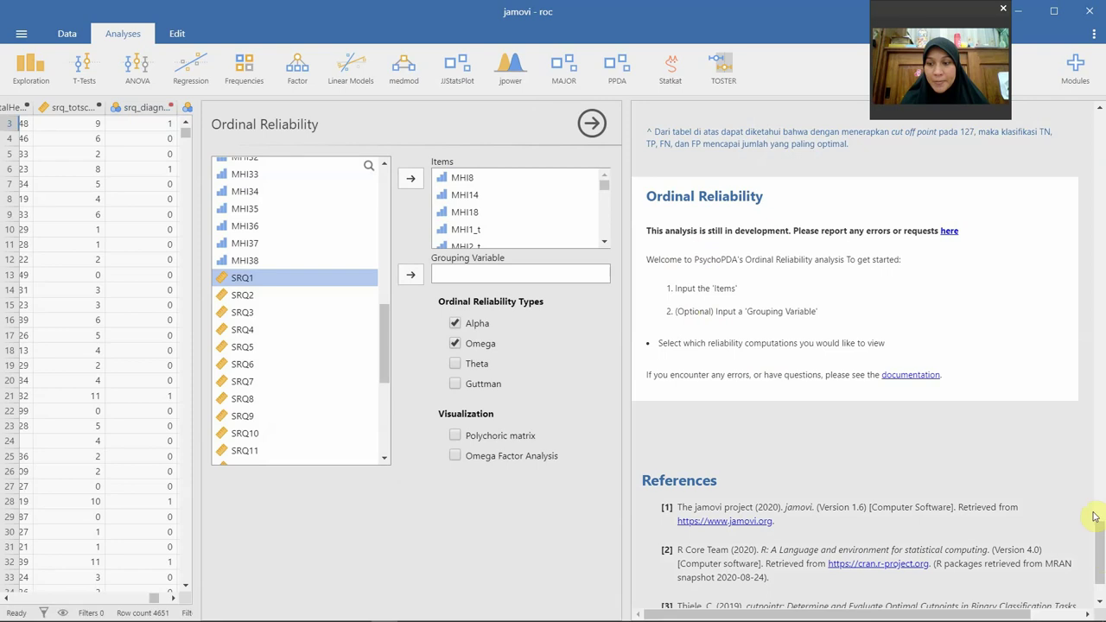
scroll(1093, 515, up, 5)
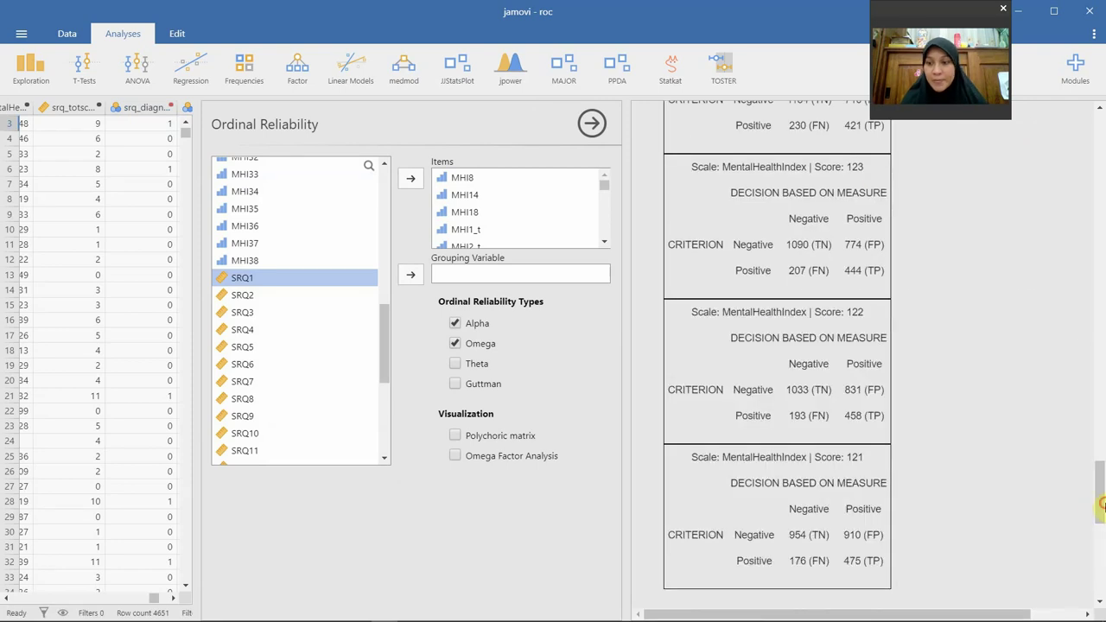
click(1102, 546)
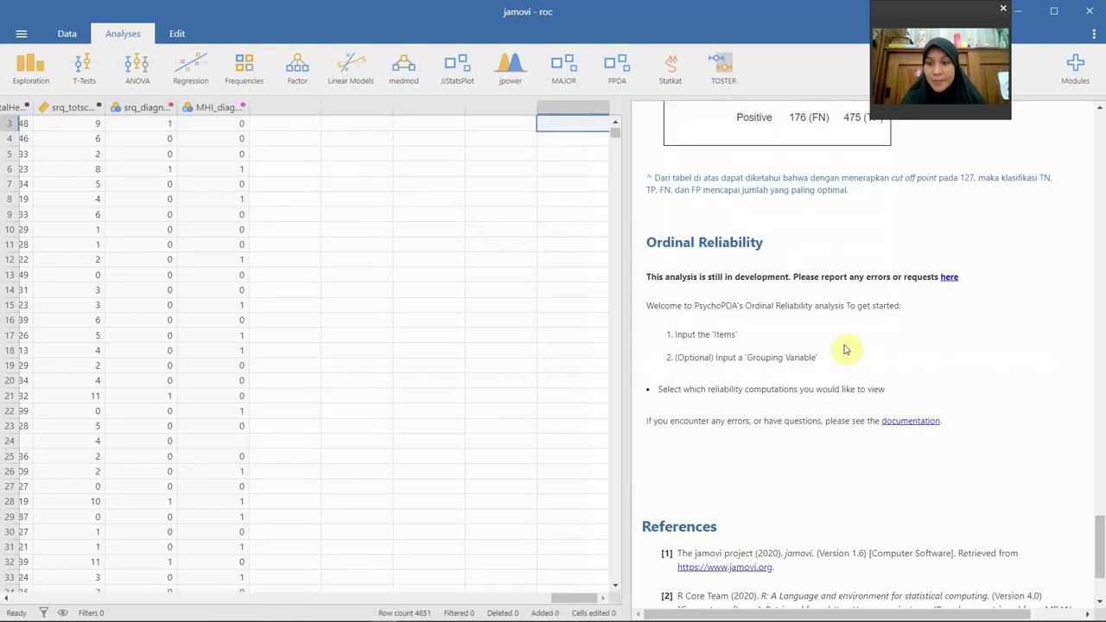
click(844, 348)
key(alt+Tab)
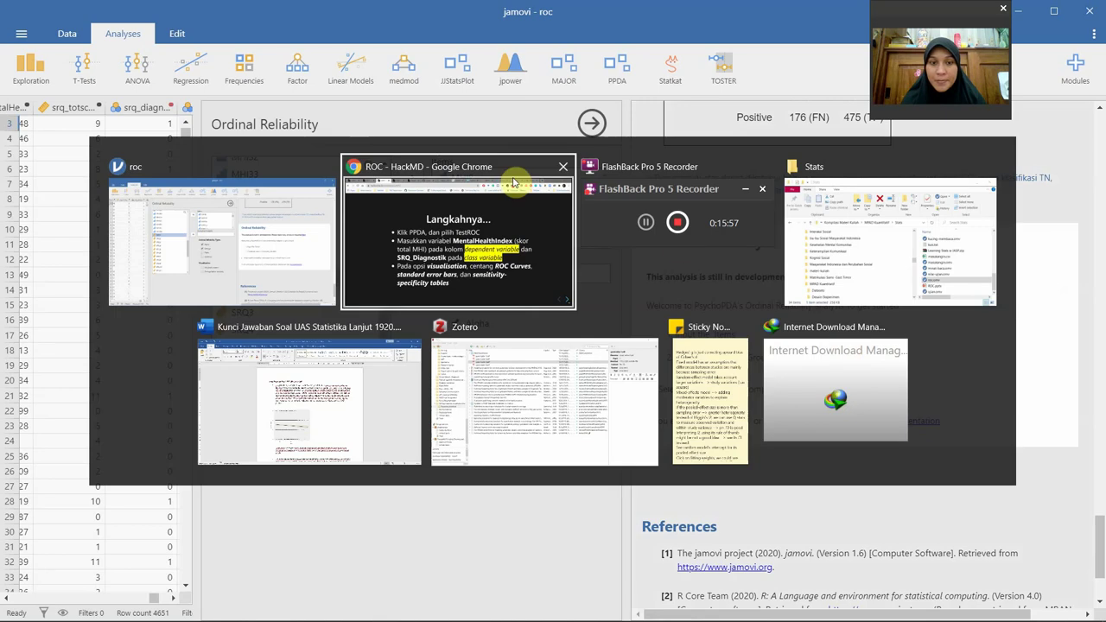
key(alt+Tab)
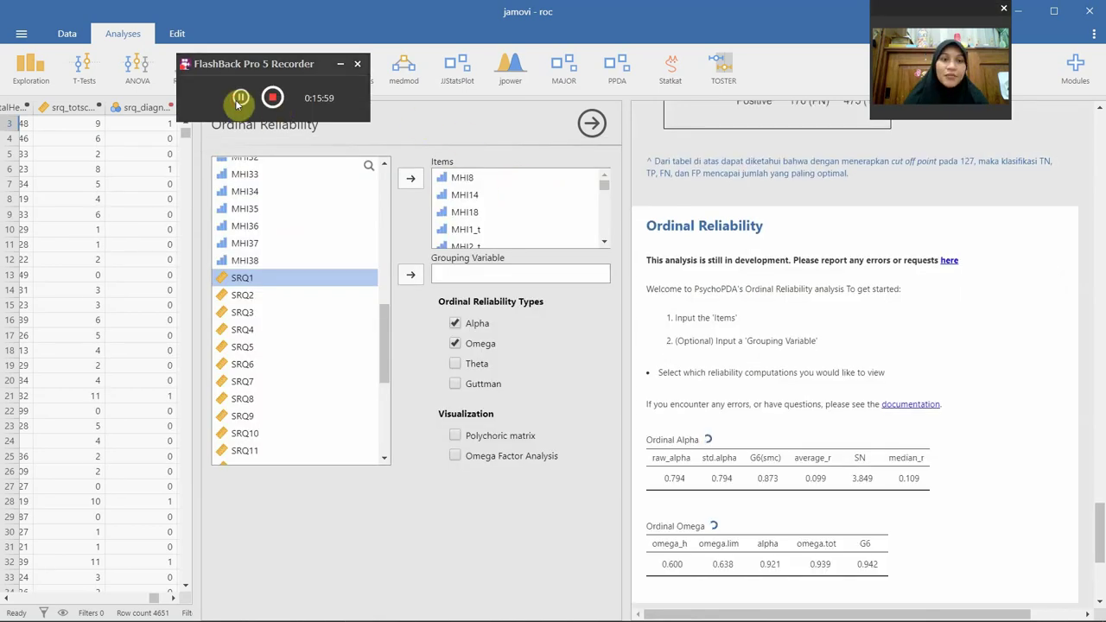
click(240, 98)
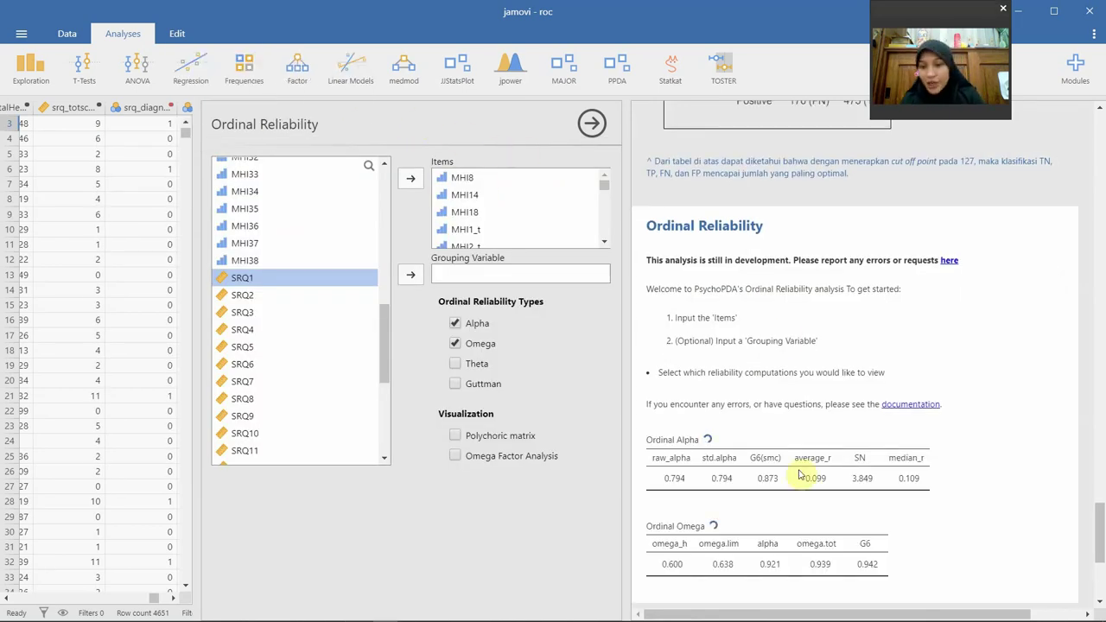
Review the new analysis's Ordinal Alpha and Ordinal Omega tables and check its full item list.
scroll(772, 383, down, 1)
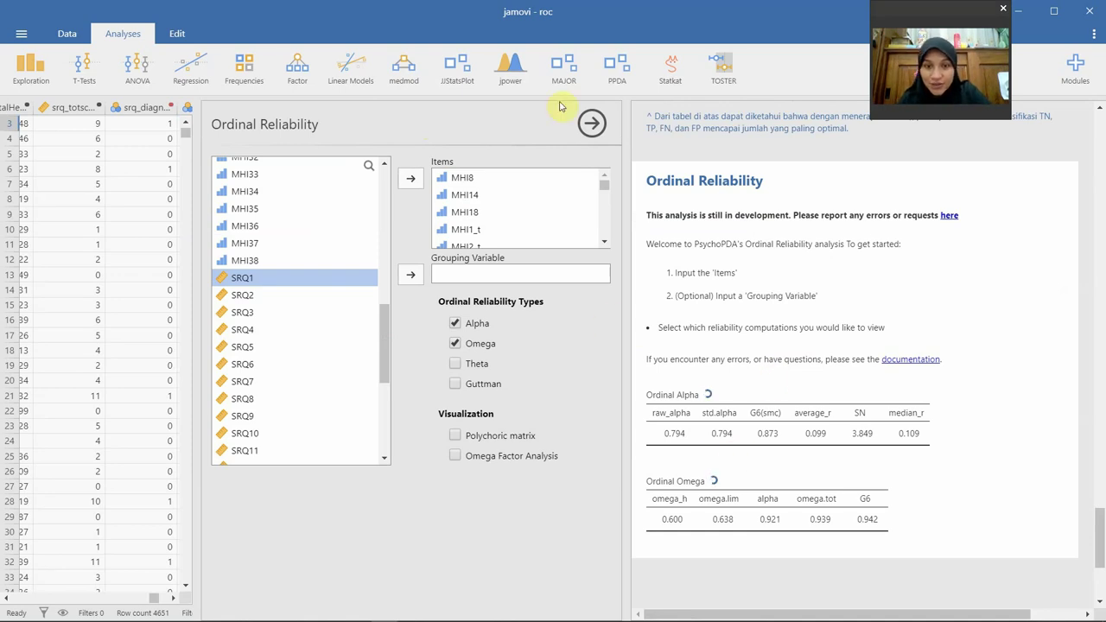
scroll(542, 201, down, 3)
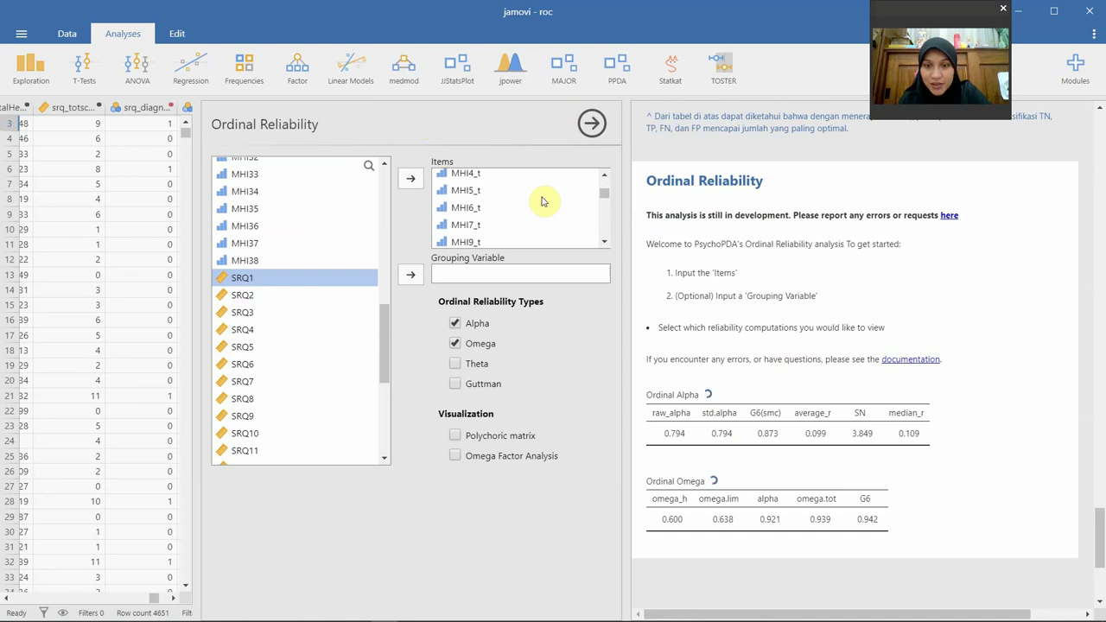
scroll(541, 201, down, 10)
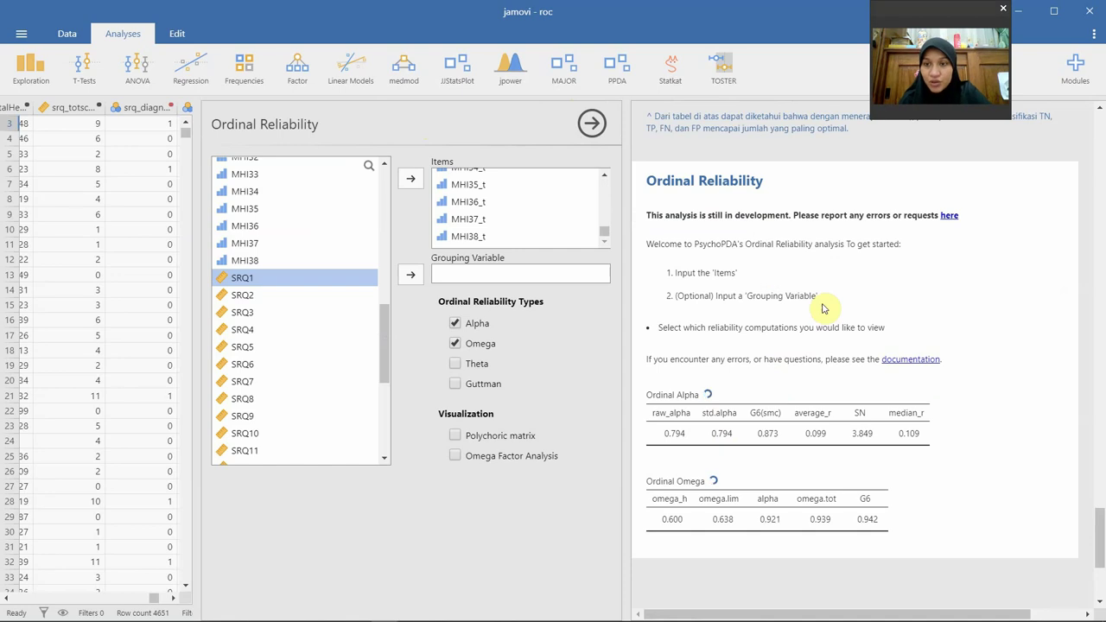
click(585, 124)
click(706, 291)
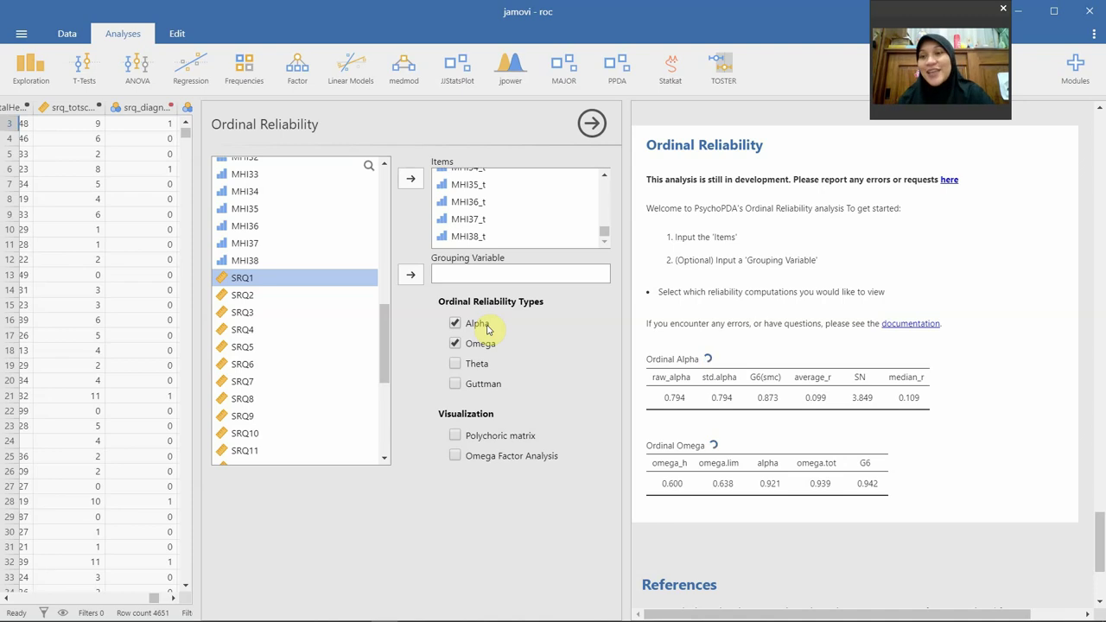
Compare the new output with the first Ordinal Reliability analysis in the results and open that analysis's options.
click(1102, 350)
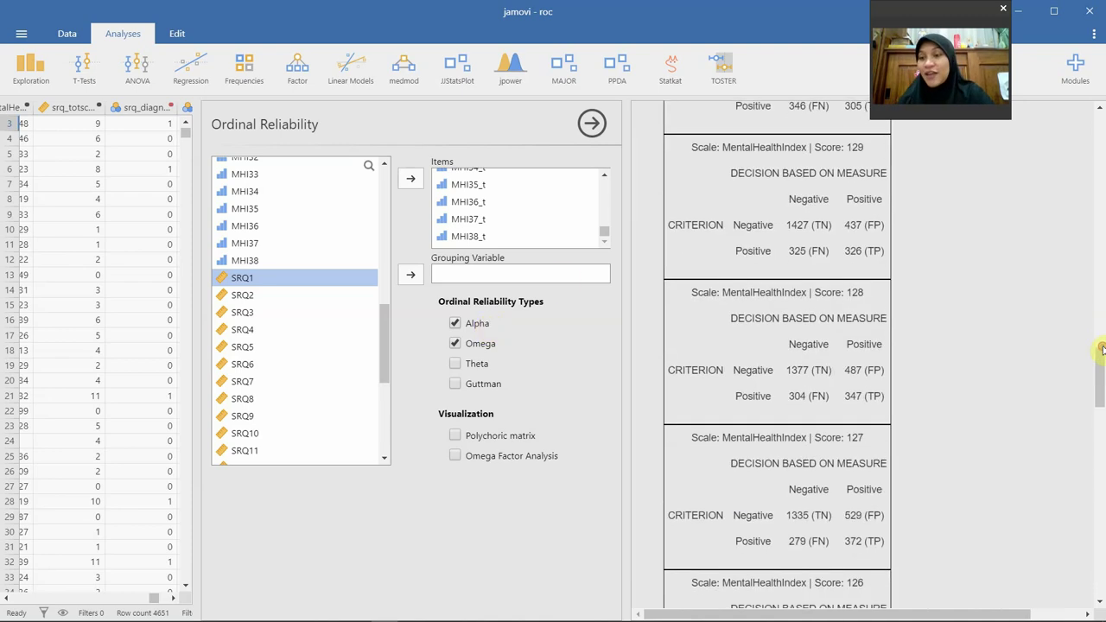
drag(1103, 349, 1093, 153)
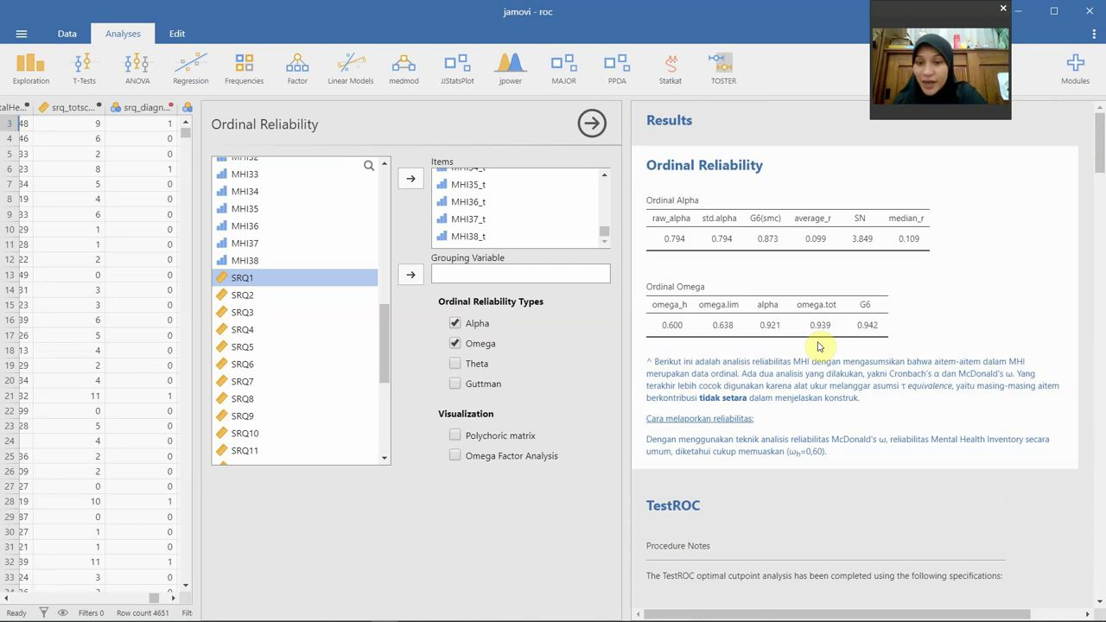
click(593, 124)
click(768, 322)
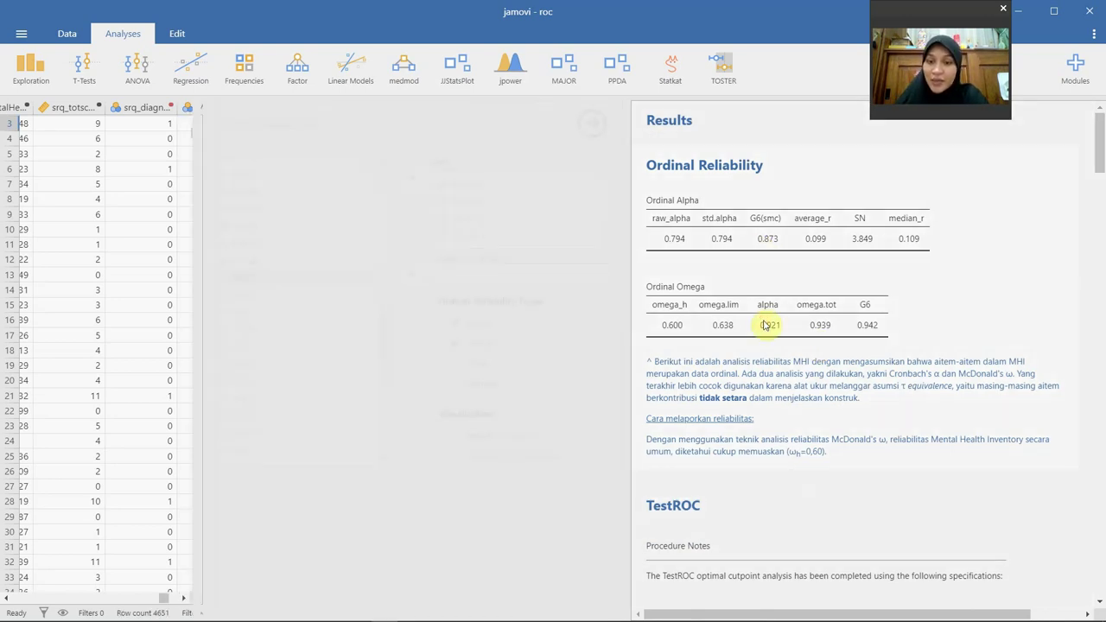
scroll(768, 400, down, 1)
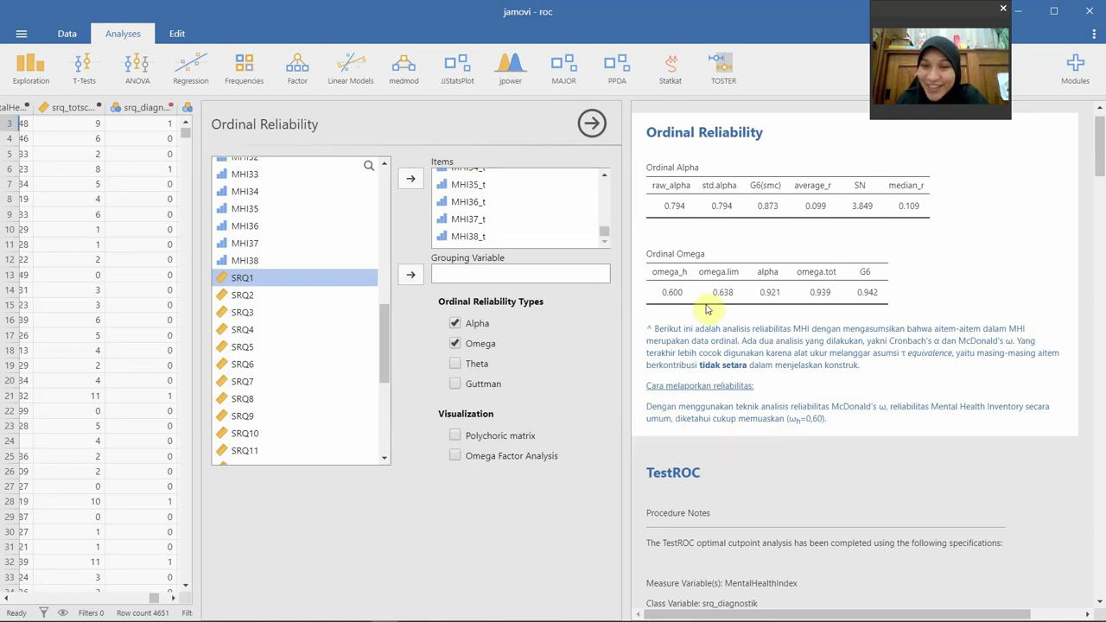
Copy the first analysis's Ordinal Alpha table and paste it into a blank Word document.
right_click(681, 168)
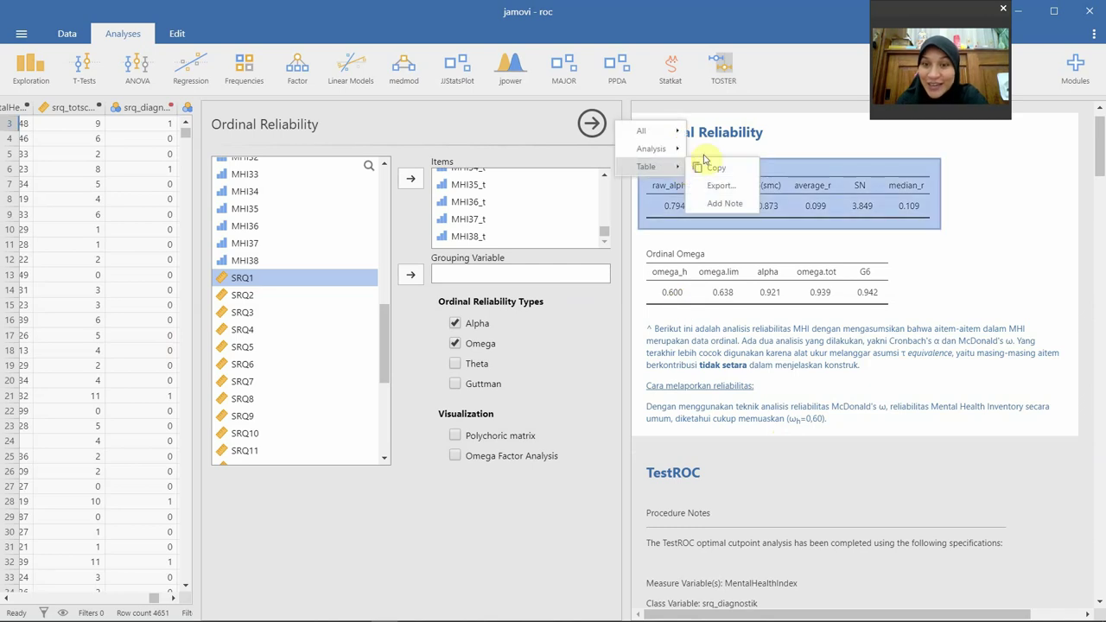
click(731, 169)
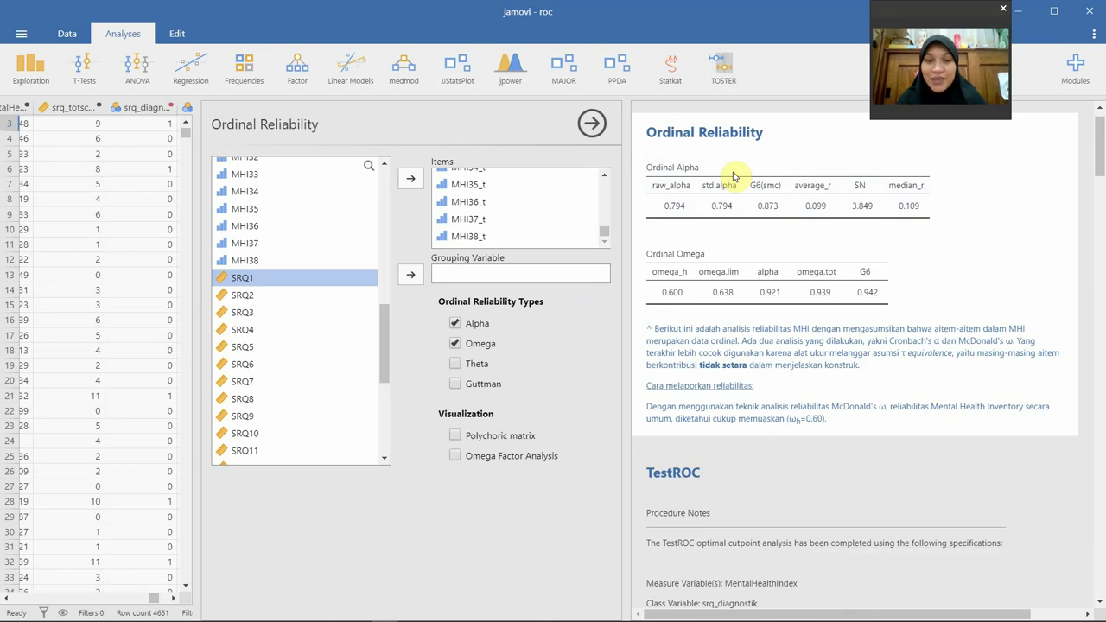
key(alt+Tab)
key(Down)
key(Left)
key(Up)
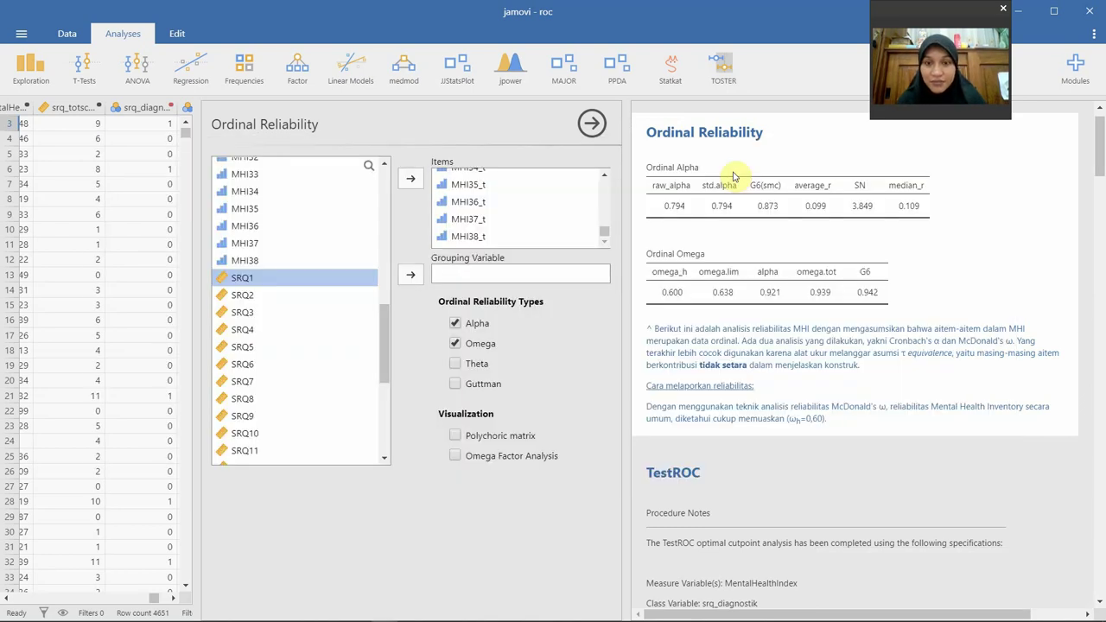
key(alt+Tab)
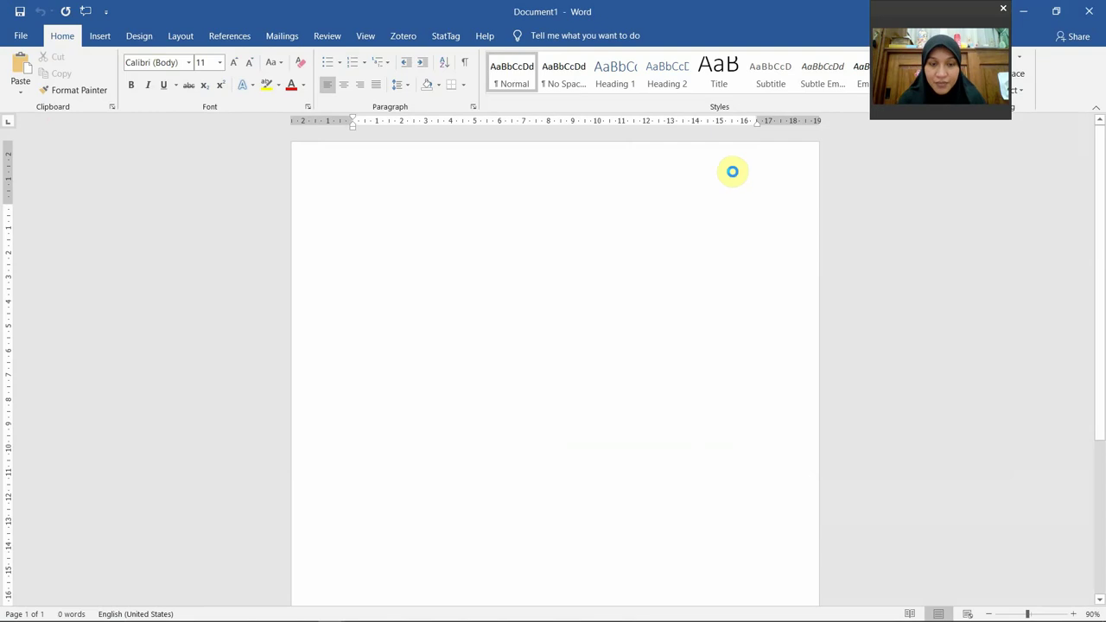
key(ctrl+v)
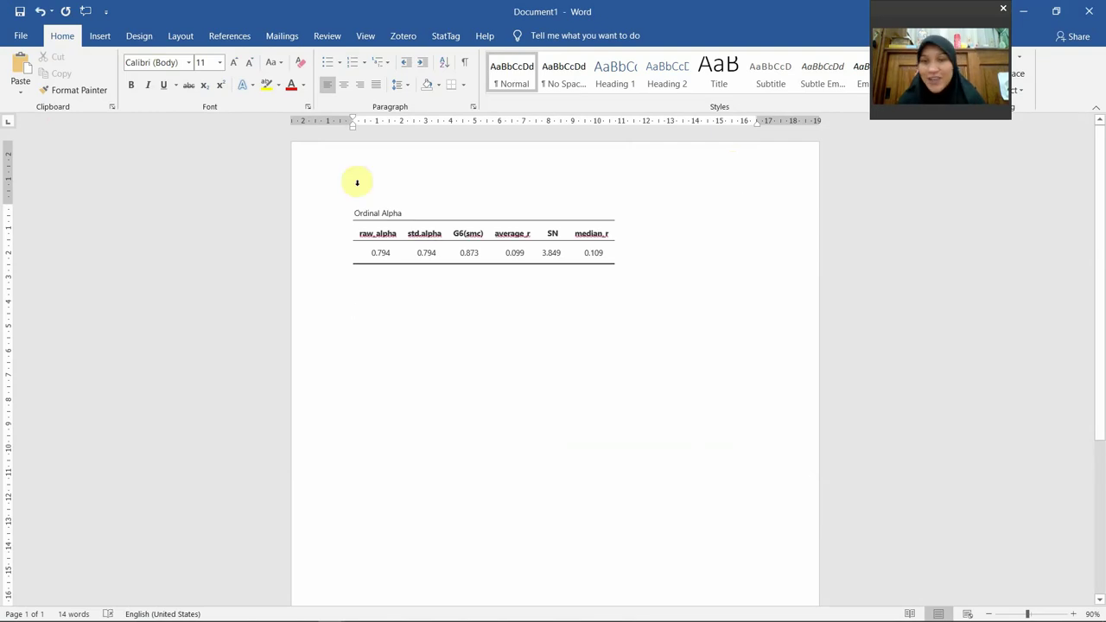
click(526, 327)
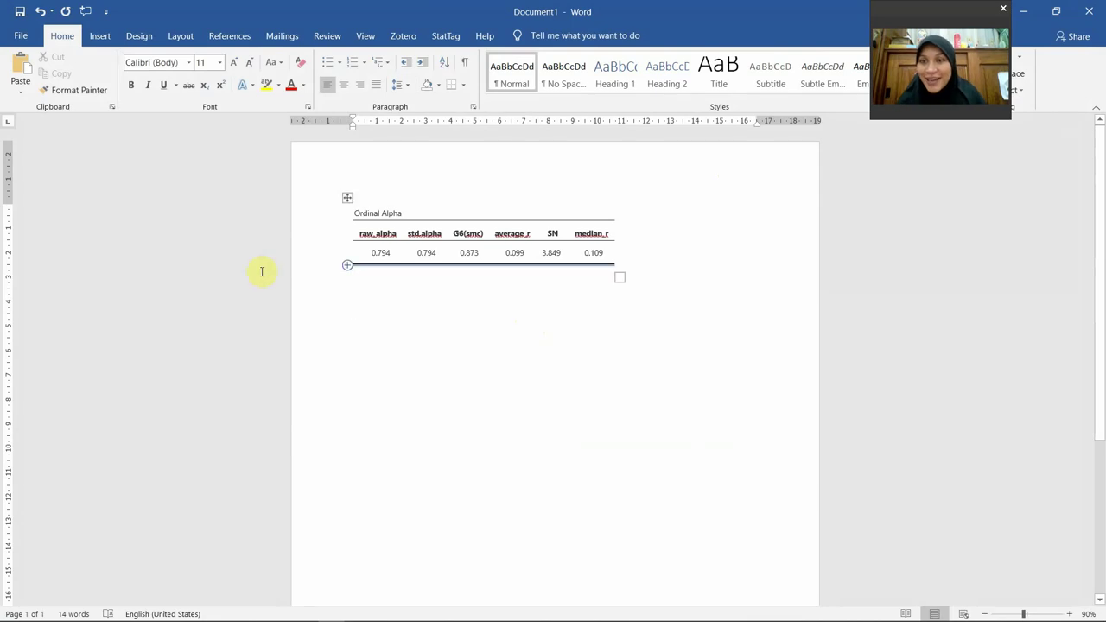
click(398, 252)
click(639, 306)
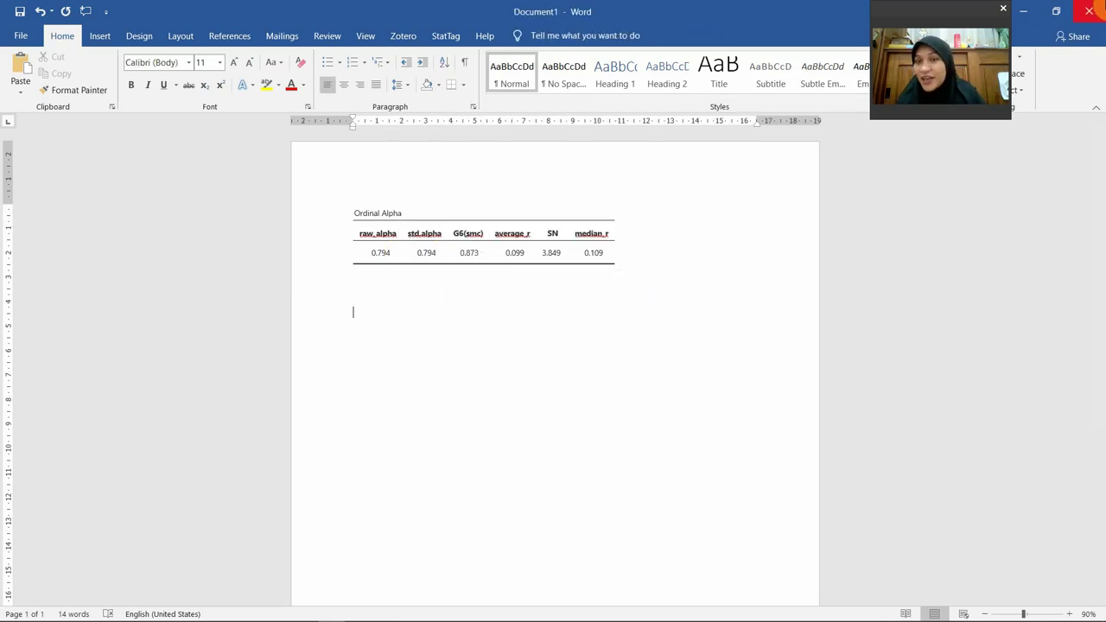
Leave the Word document, return to jamovi and close the first Ordinal Reliability analysis's options.
click(1088, 10)
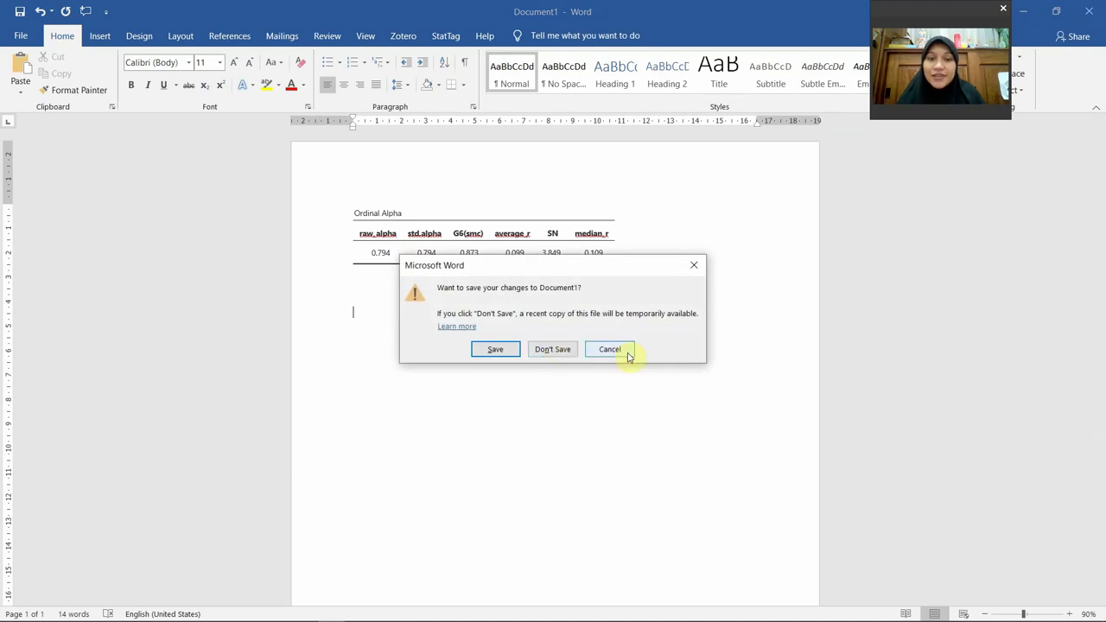
click(610, 349)
key(alt+Tab)
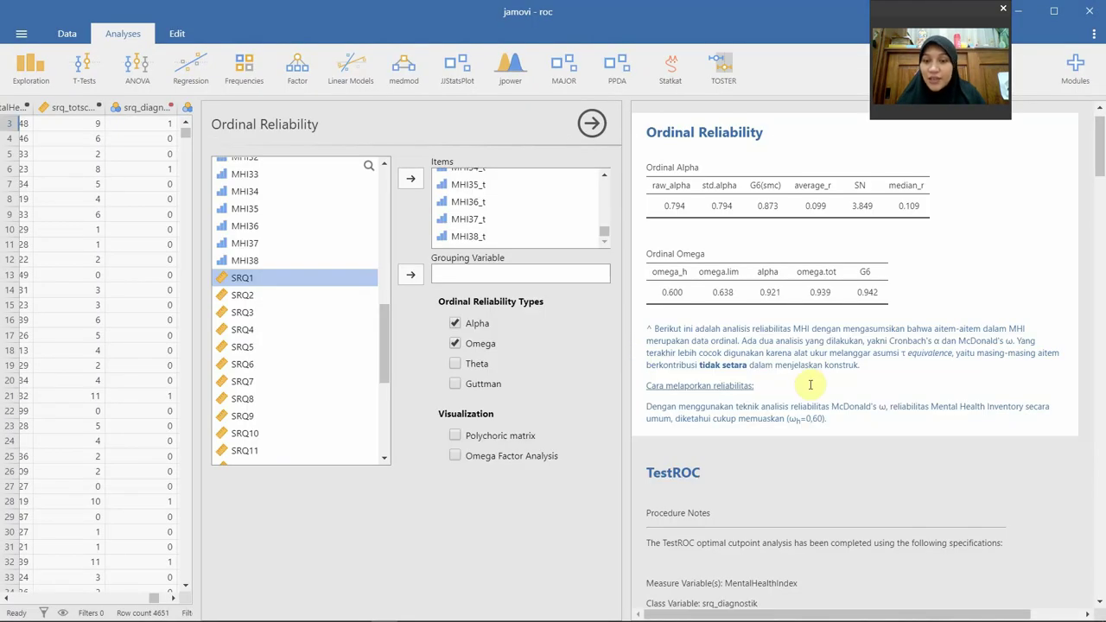
click(591, 128)
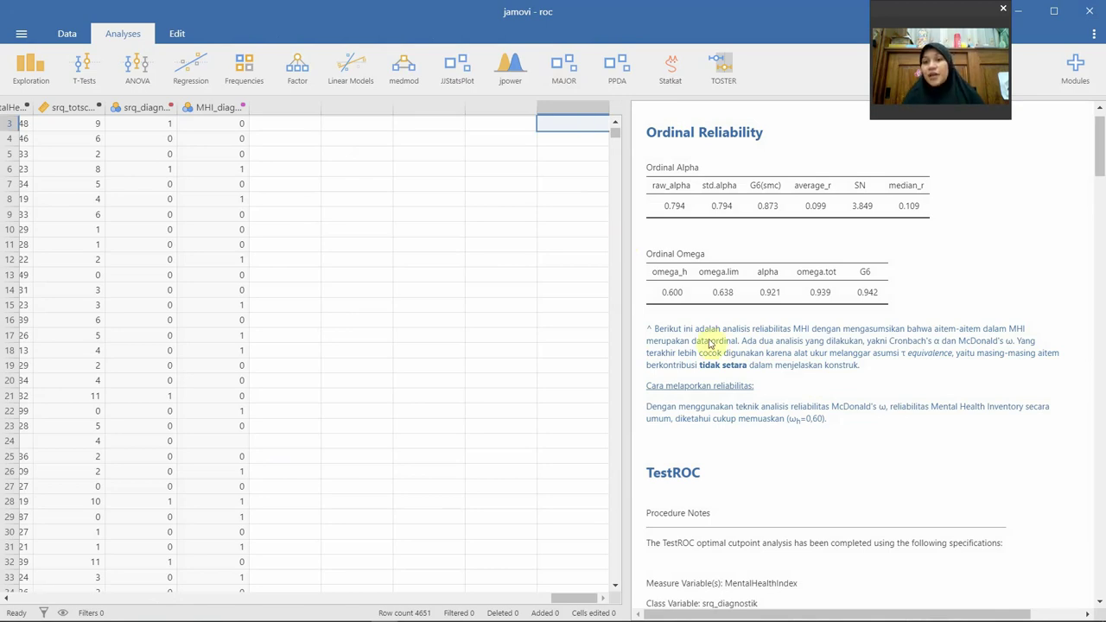
Widen the results area and bring up the existing TestROC analysis's full Results Table for MentalHealthIndex.
scroll(708, 343, down, 5)
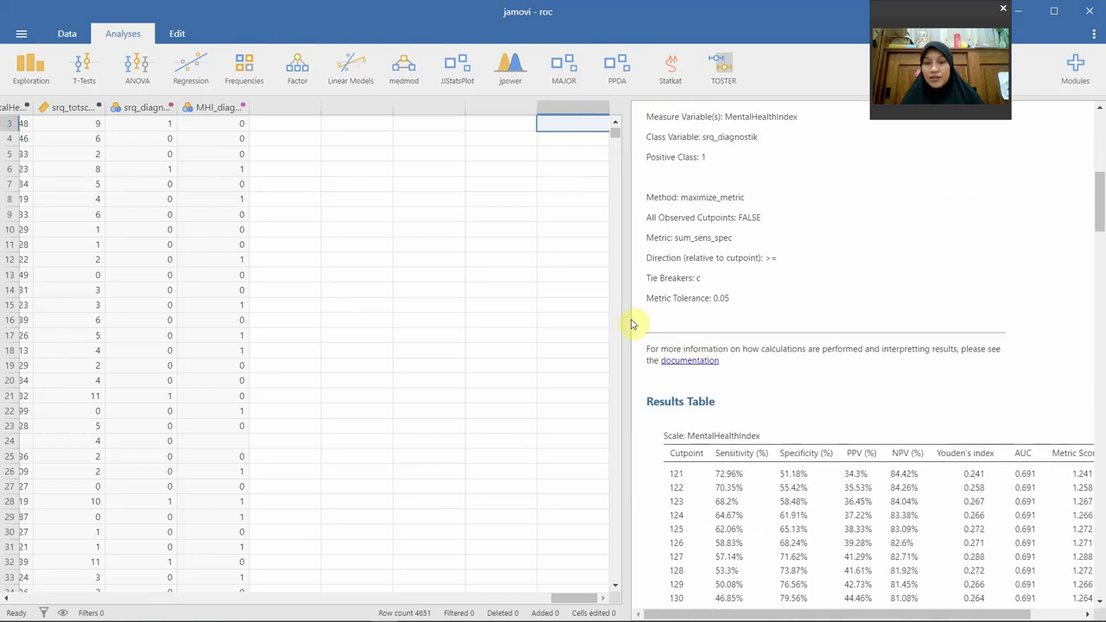
drag(623, 321, 336, 299)
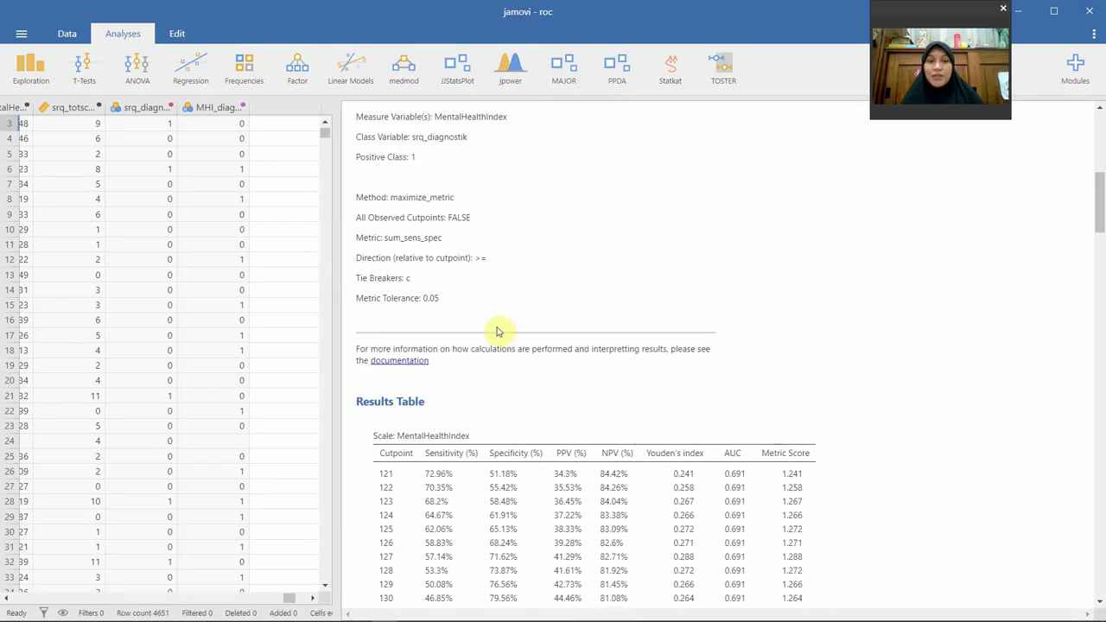
scroll(496, 331, down, 3)
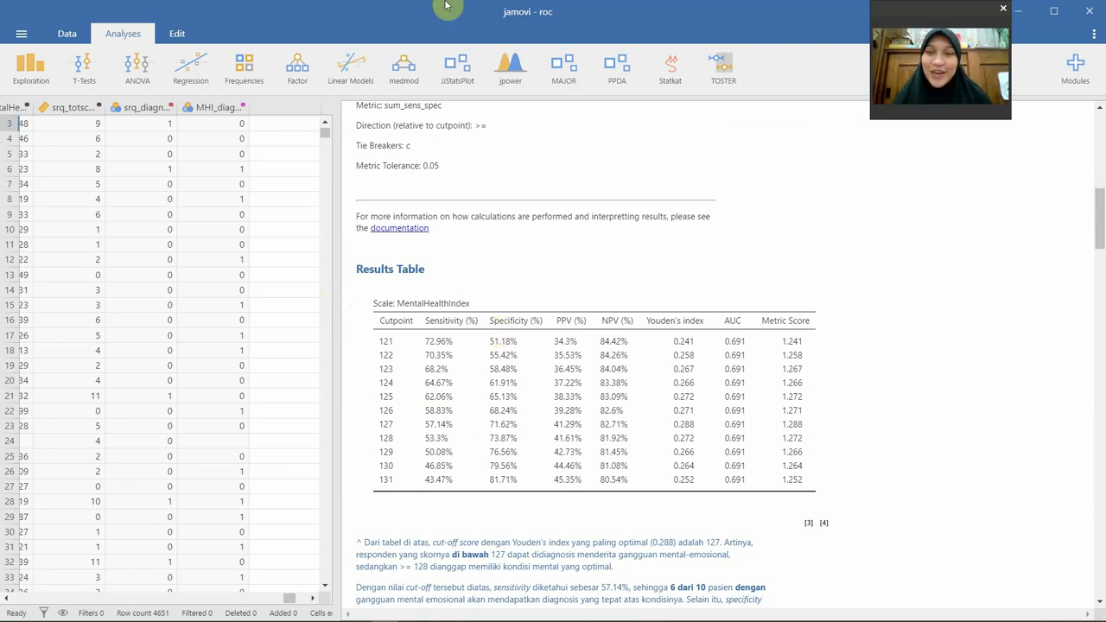
Add a PPDA Test ROC analysis with MentalHealthIndex as the dependent variable and srq_diagnostik as the class variable.
click(641, 92)
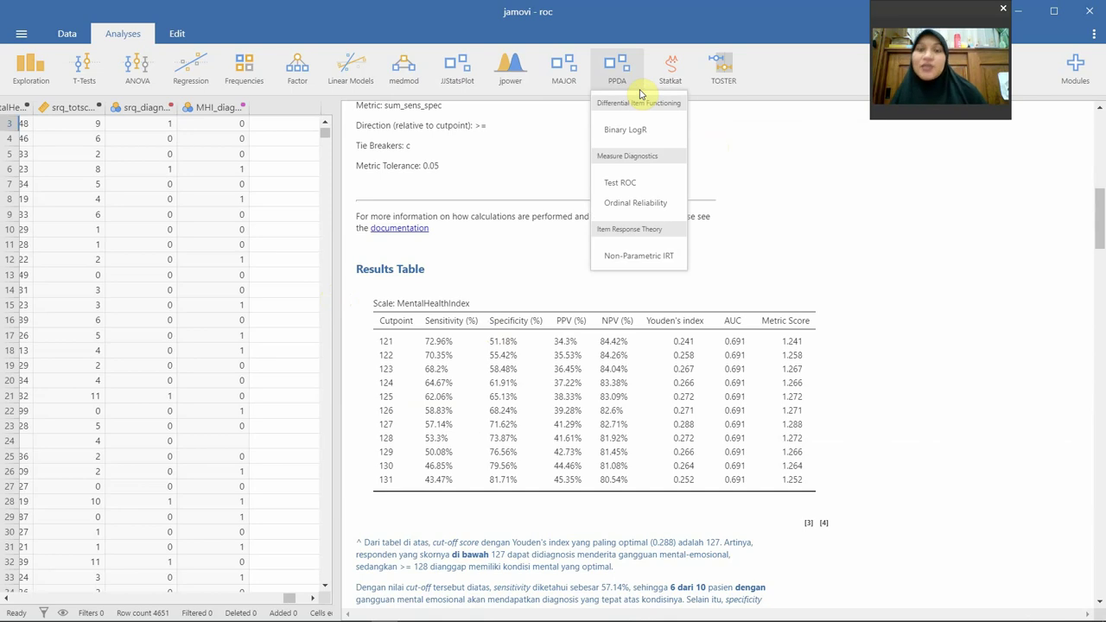
click(632, 187)
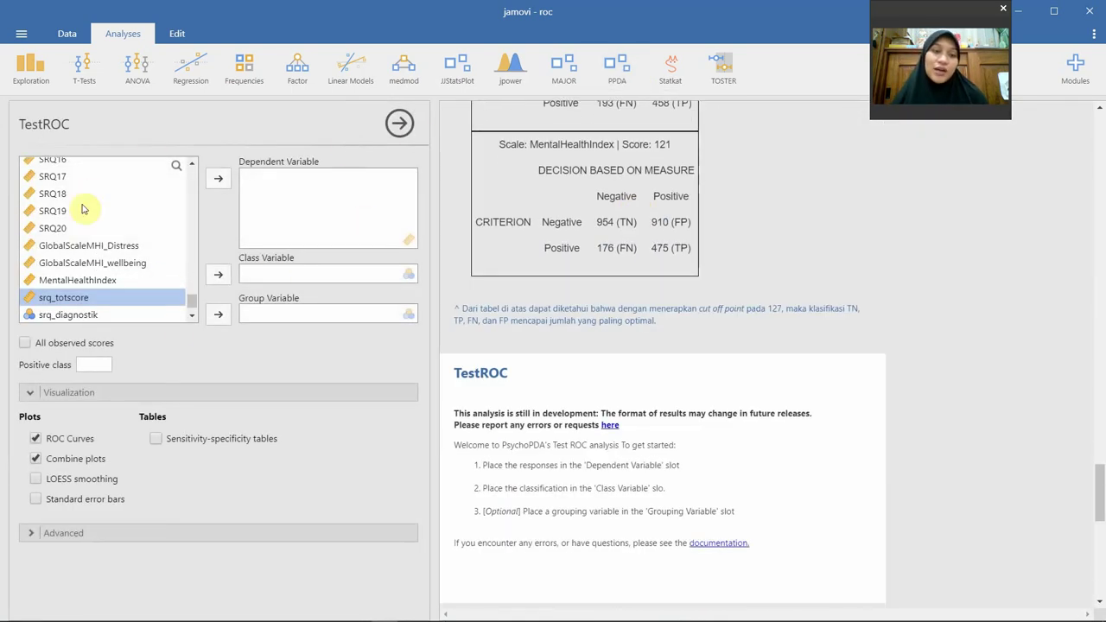
click(84, 289)
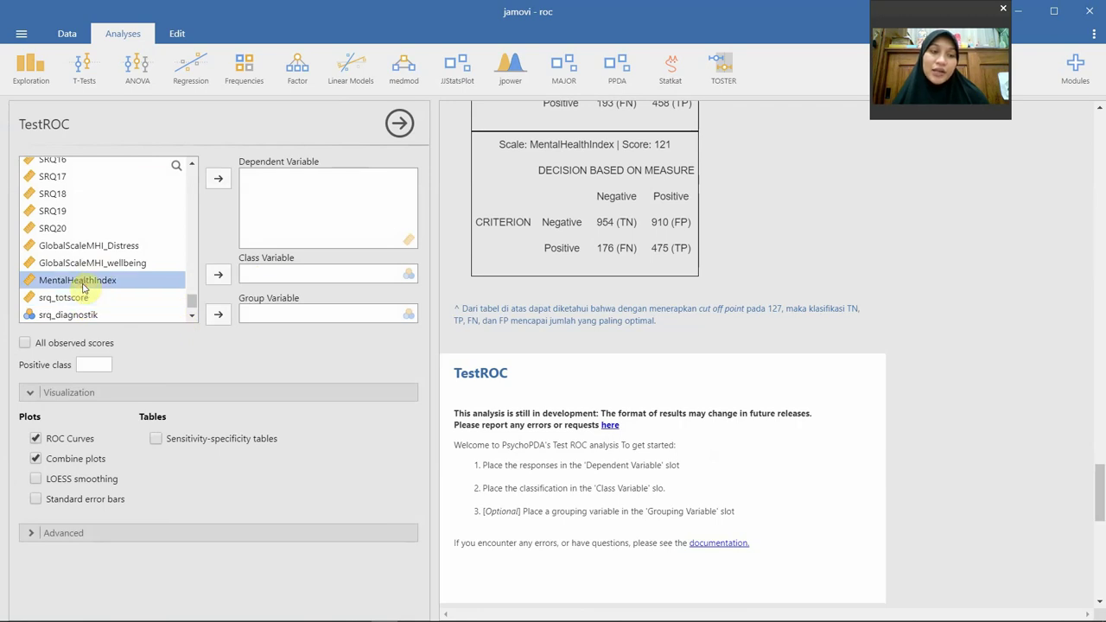
click(217, 178)
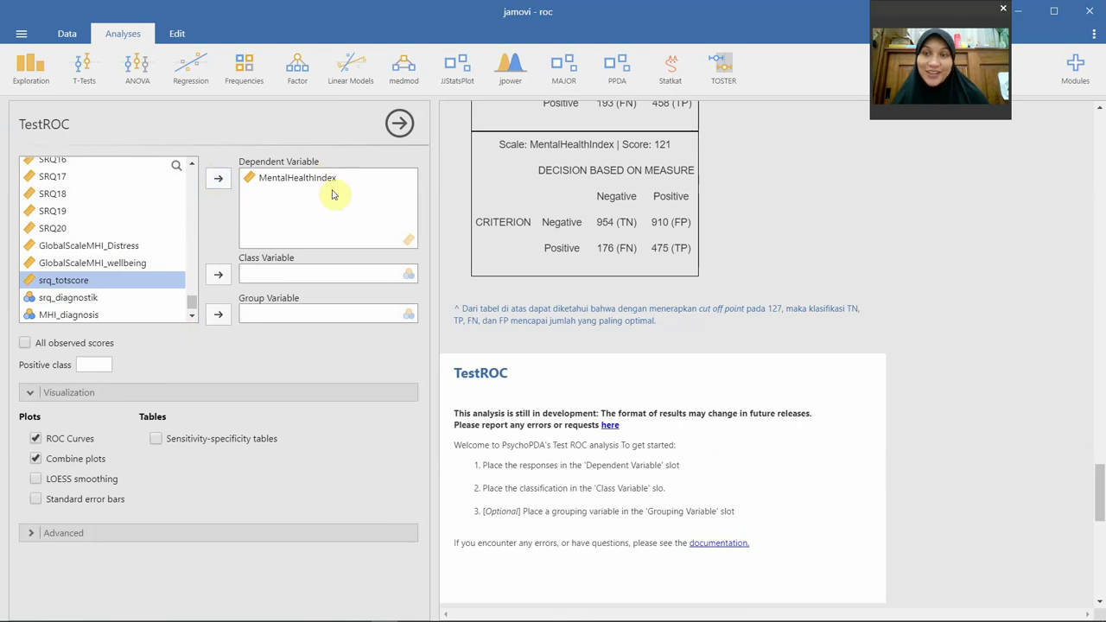
click(52, 298)
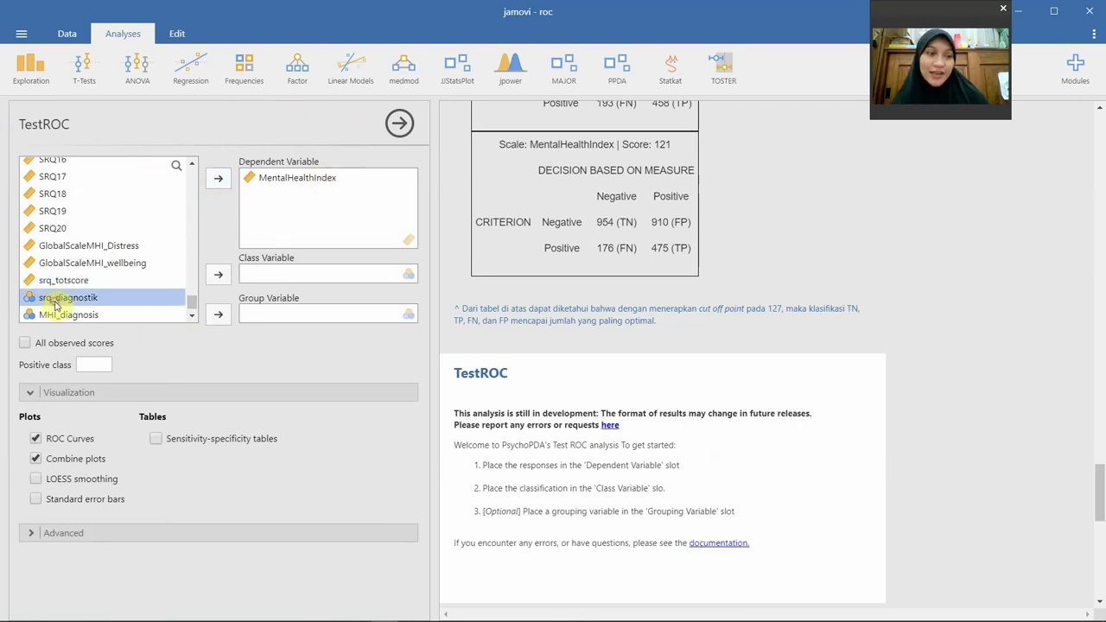
click(219, 273)
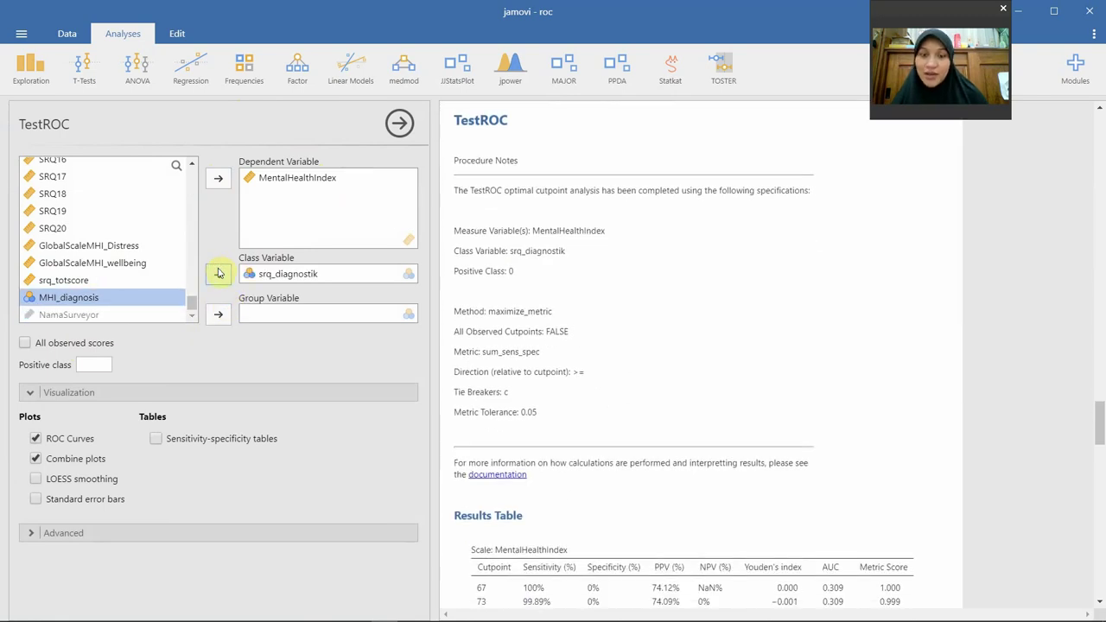
Set the new TestROC analysis's positive class to 1 and enable standard error bars and sensitivity-specificity tables.
click(93, 364)
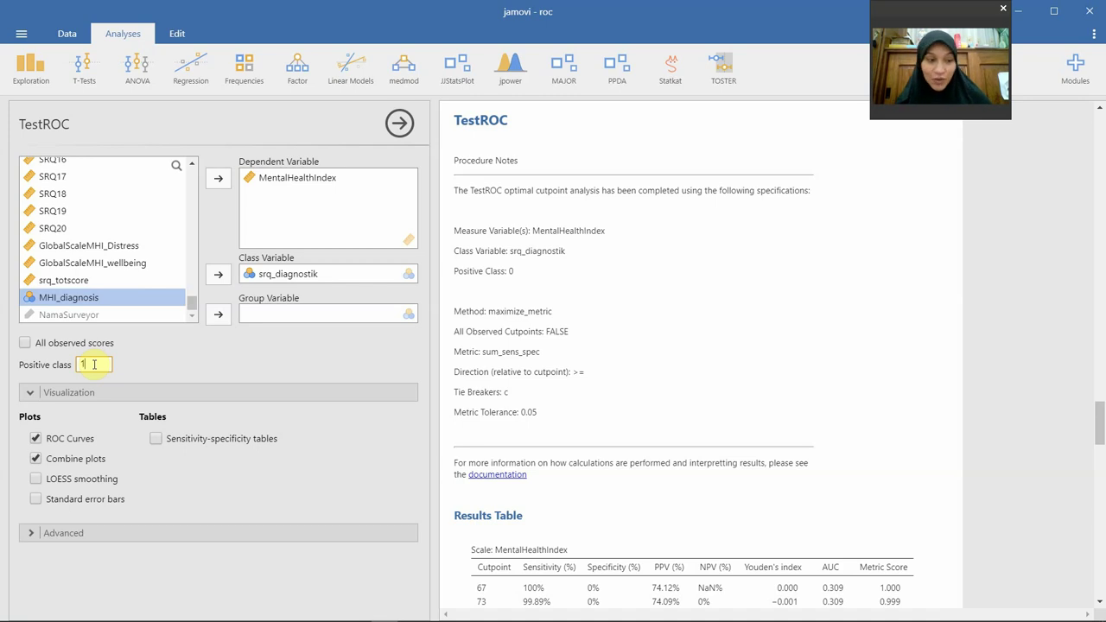
key(Return)
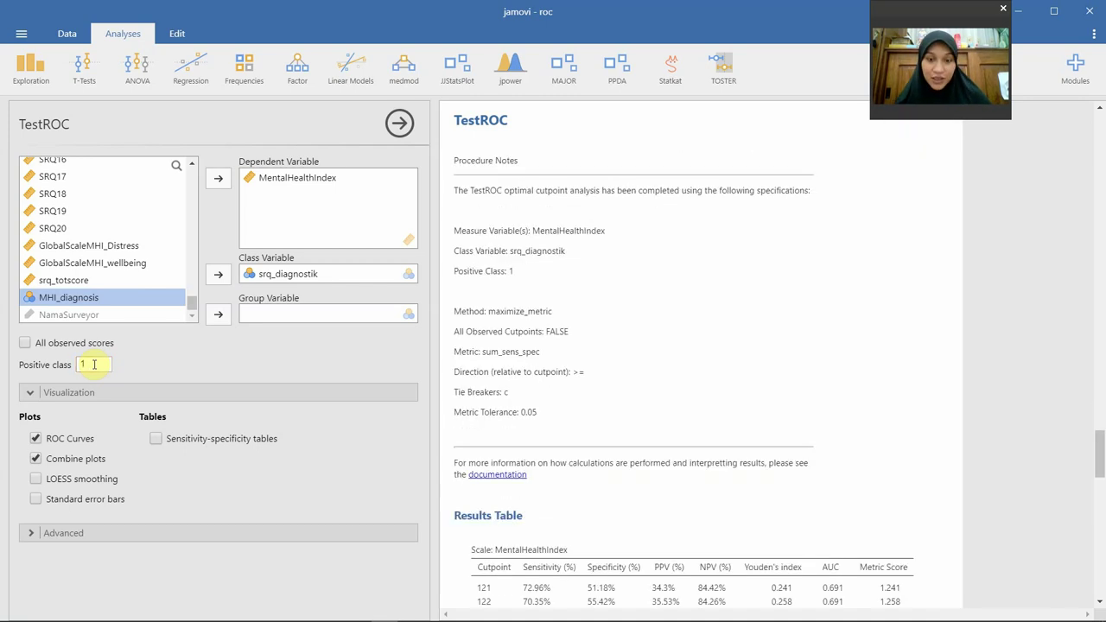
click(37, 501)
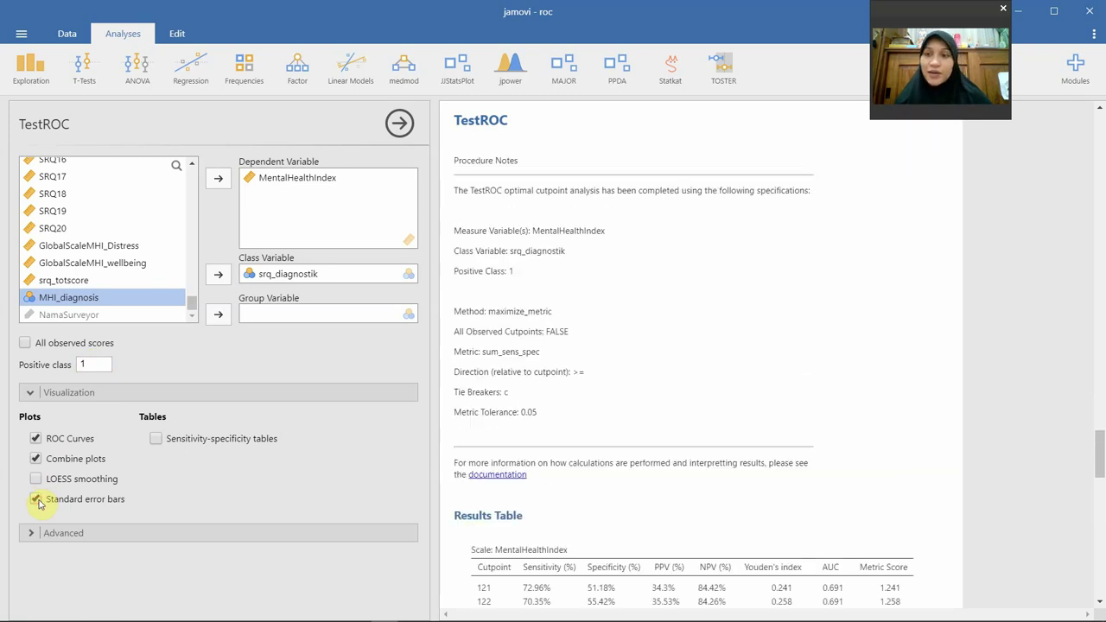
click(155, 439)
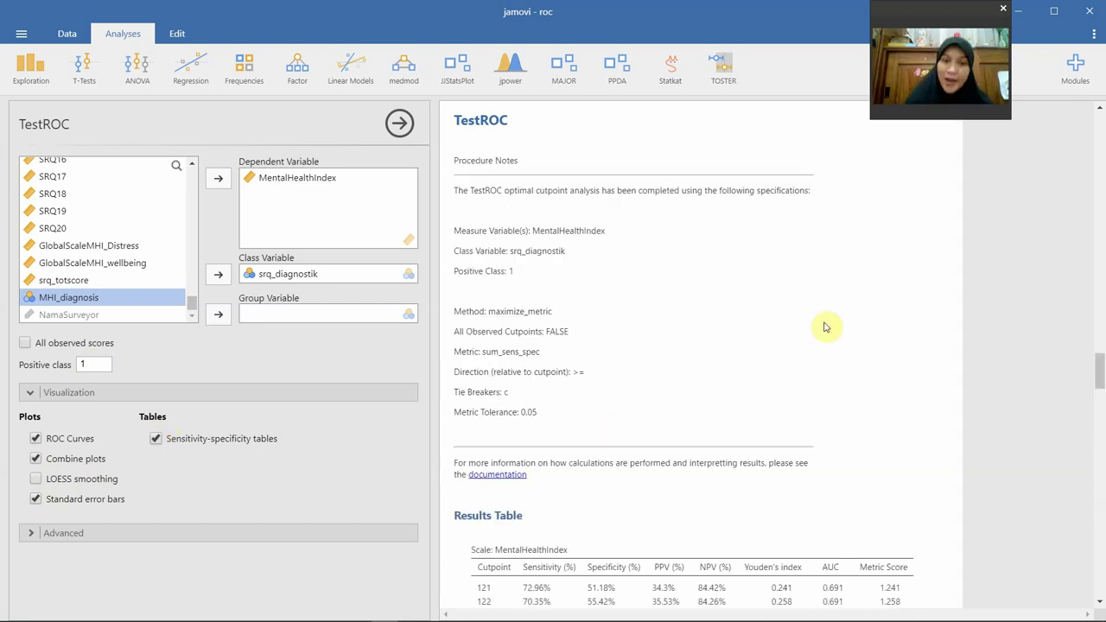
Review the first TestROC analysis's specifications, Results Table and interpretation notes.
scroll(825, 327, up, 10)
scroll(825, 328, up, 15)
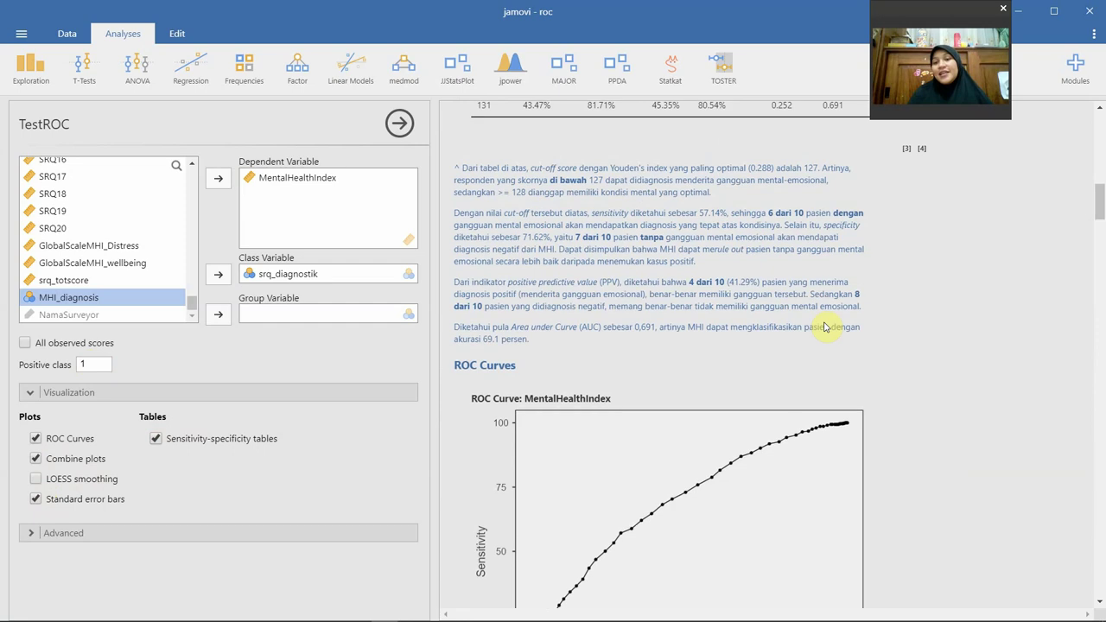
scroll(825, 327, up, 10)
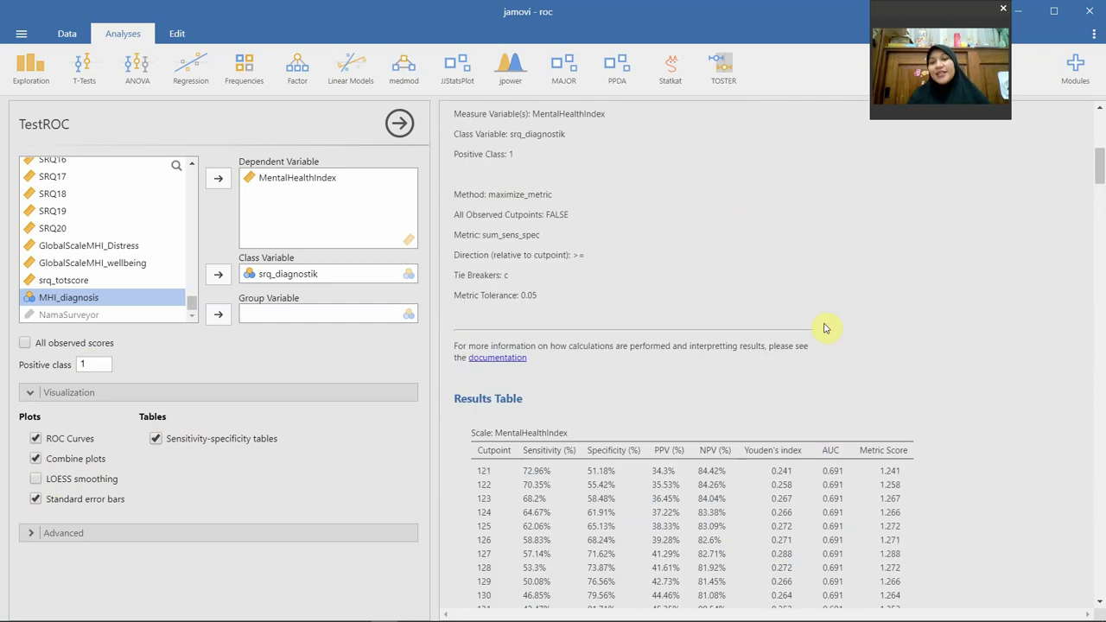
scroll(825, 327, down, 15)
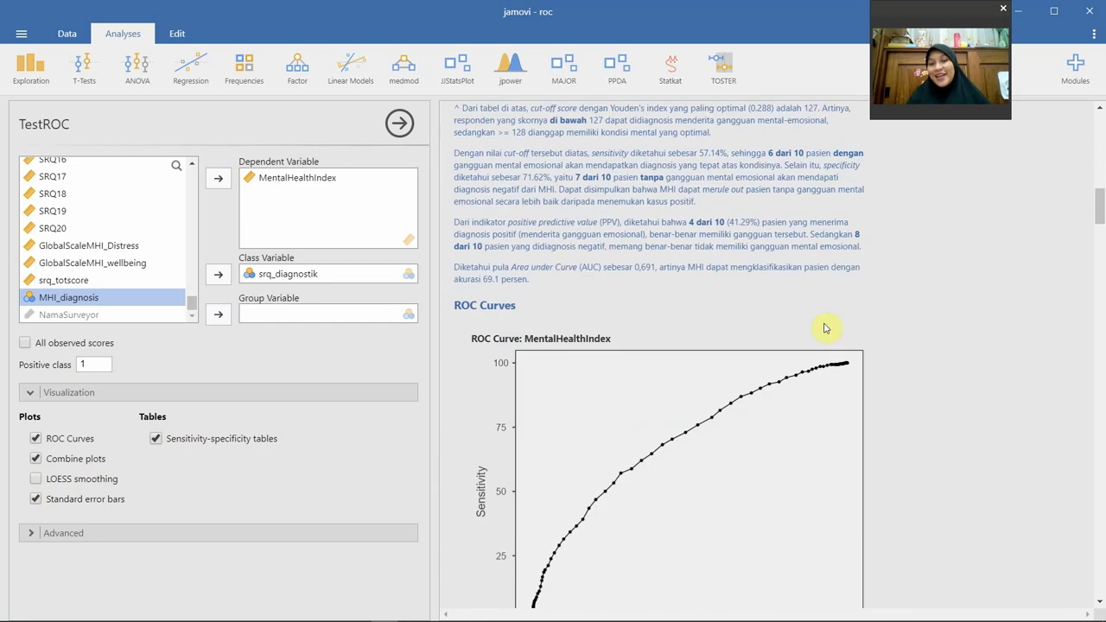
scroll(825, 328, up, 5)
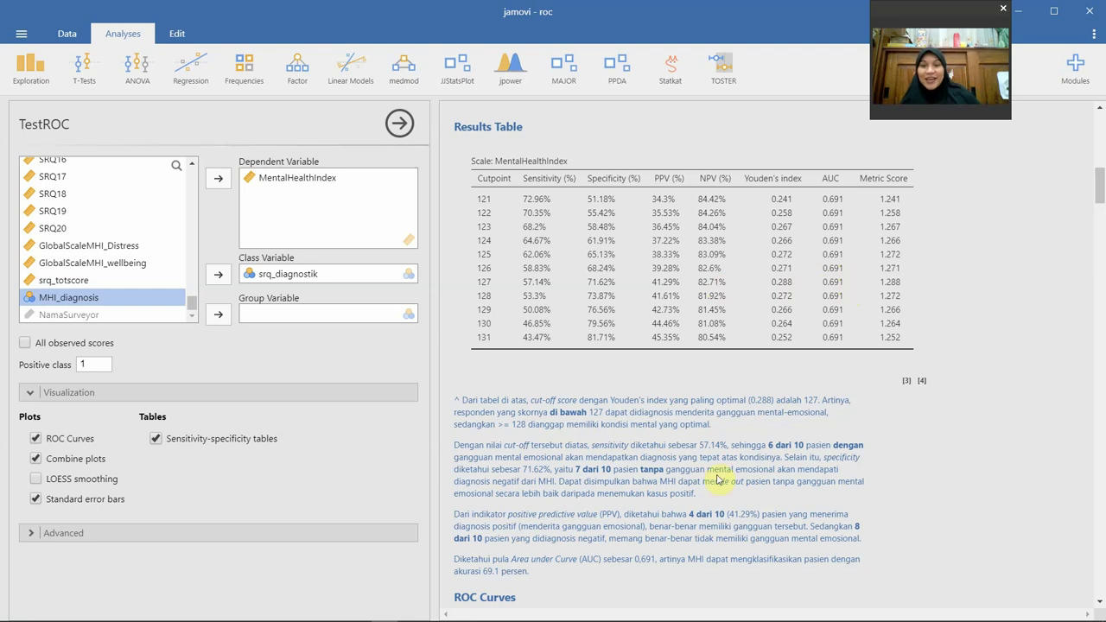
scroll(538, 455, down, 1)
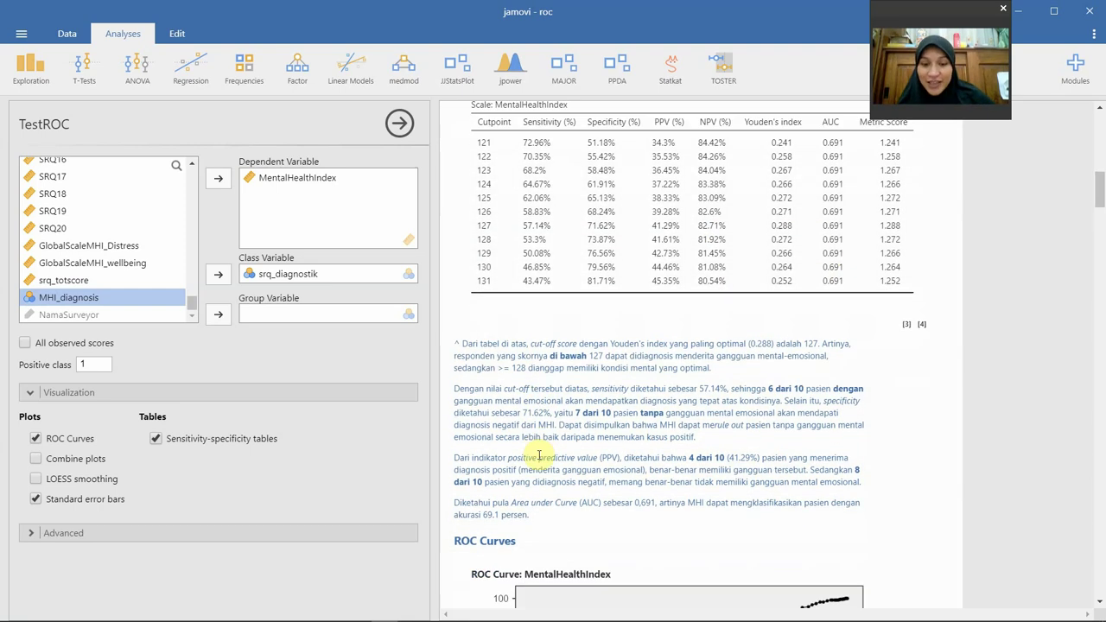
Make "Area under Curve (AUC)" bold and underlined in the note below the first TestROC Results Table.
click(514, 503)
key(shift+Right)
key(shift+Right)
key(shift+Right)
key(shift+Right)
key(shift+Right)
key(shift+Right)
key(shift+Right)
key(shift+Right)
key(shift+Right)
key(shift+Right)
key(shift+Right)
key(shift+Right)
key(shift+Right)
key(shift+Right)
key(shift+Right)
key(shift+Right)
key(shift+Right)
key(shift+Right)
key(shift+Right)
key(shift+Right)
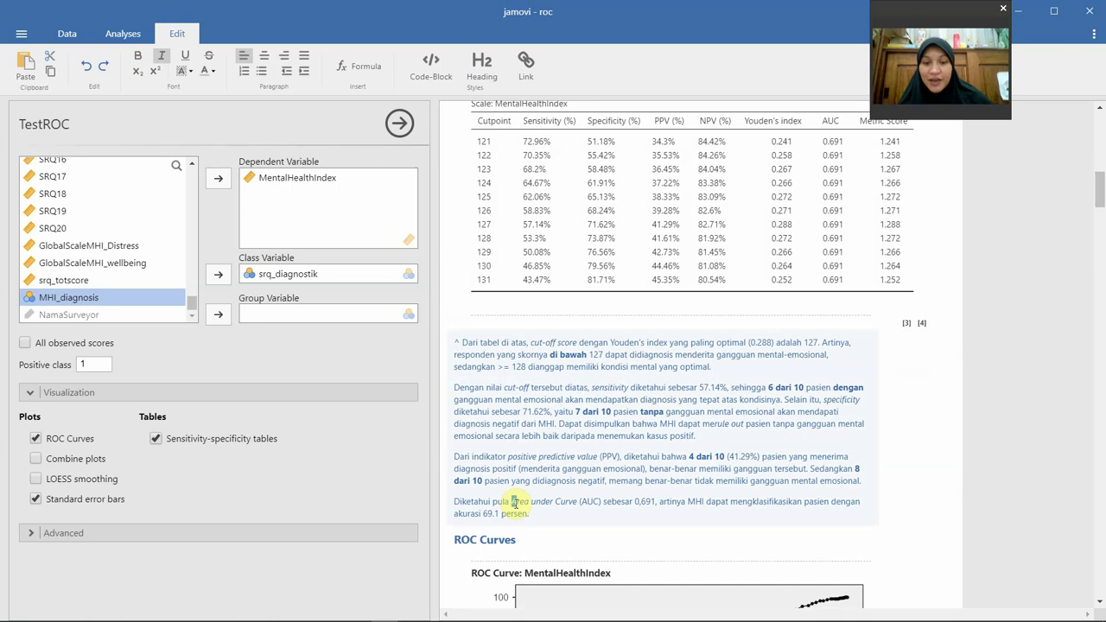
key(ctrl+b)
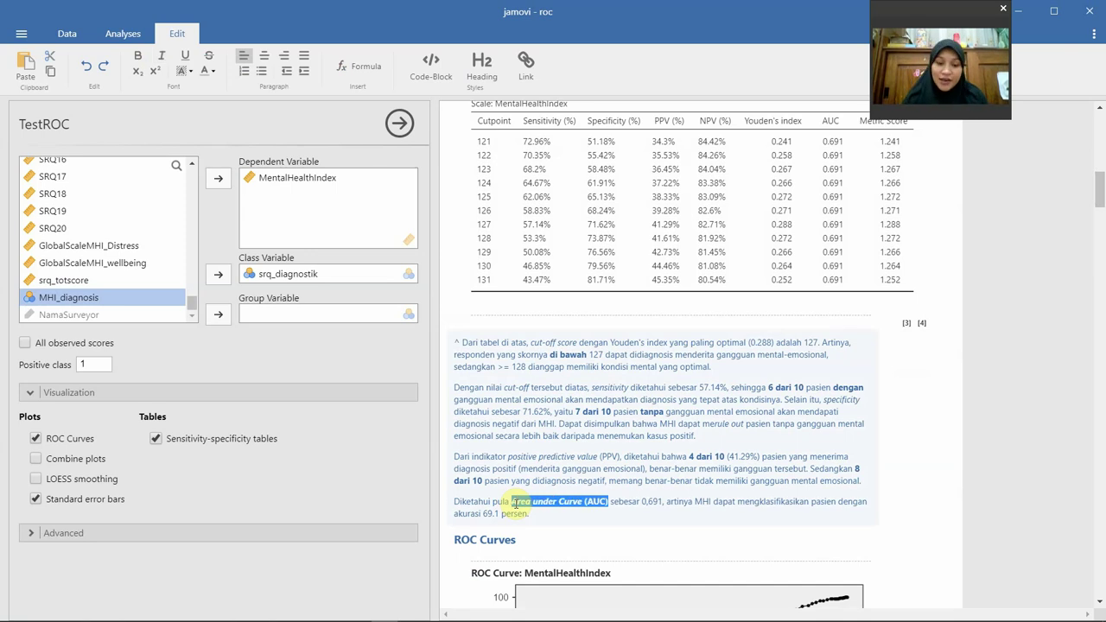
click(700, 503)
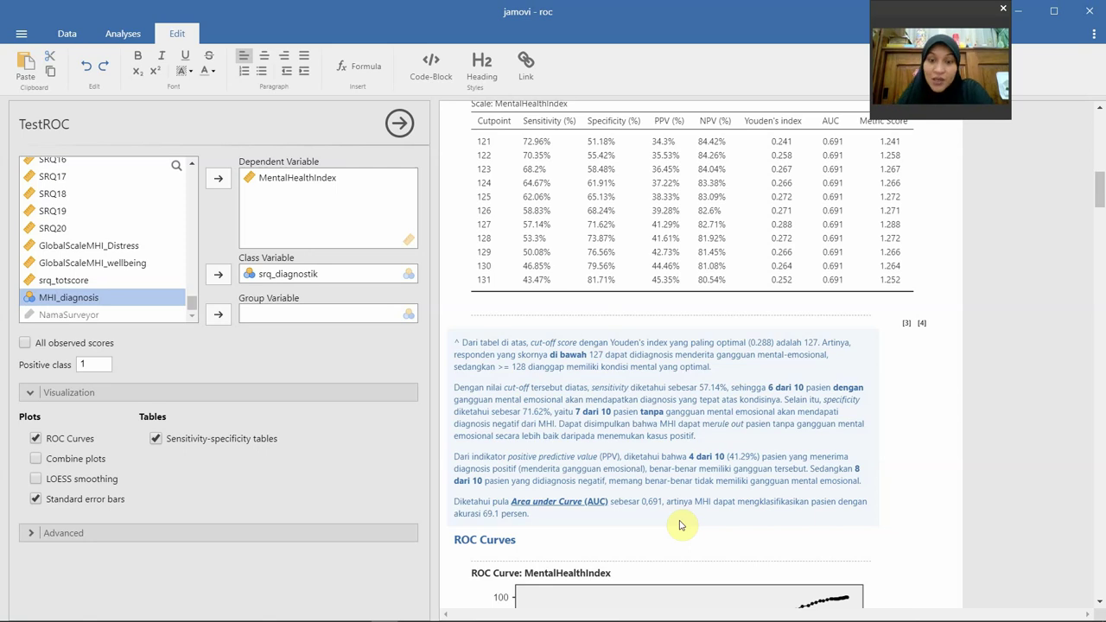
Highlight the "4 dari 10" statement in the note's positive predictive value paragraph, and leave the note.
click(727, 387)
text(,)
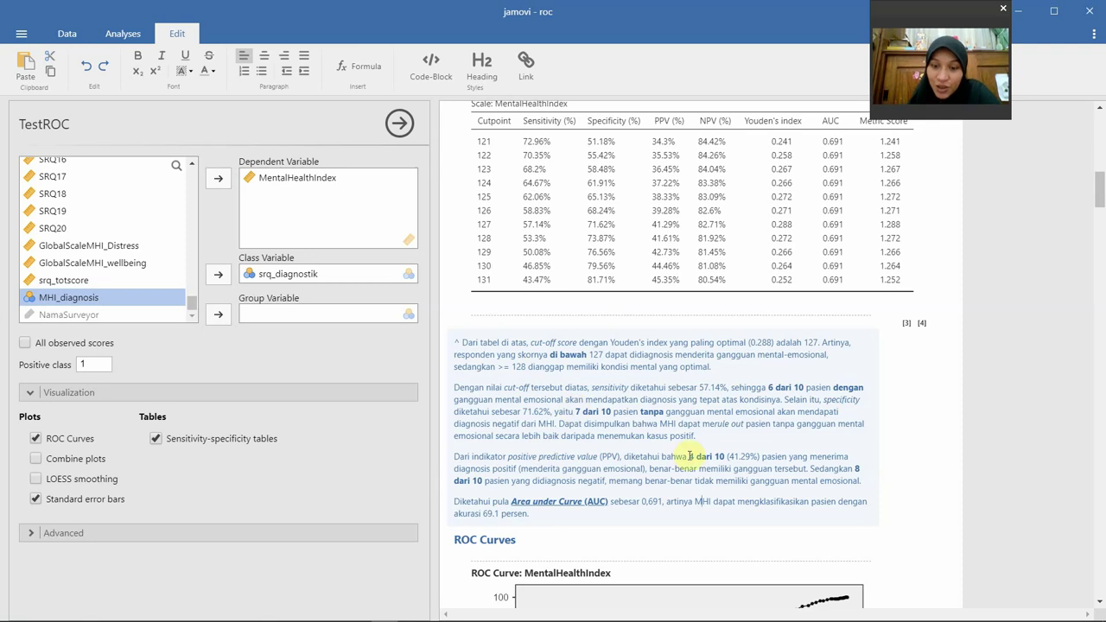
drag(692, 454, 718, 454)
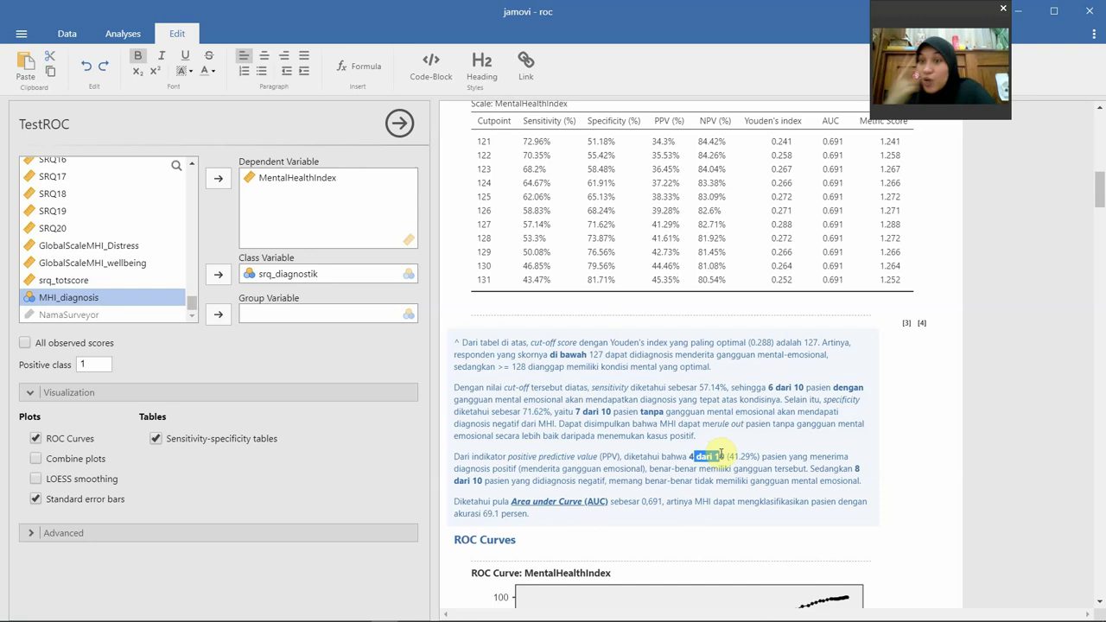
scroll(757, 531, down, 3)
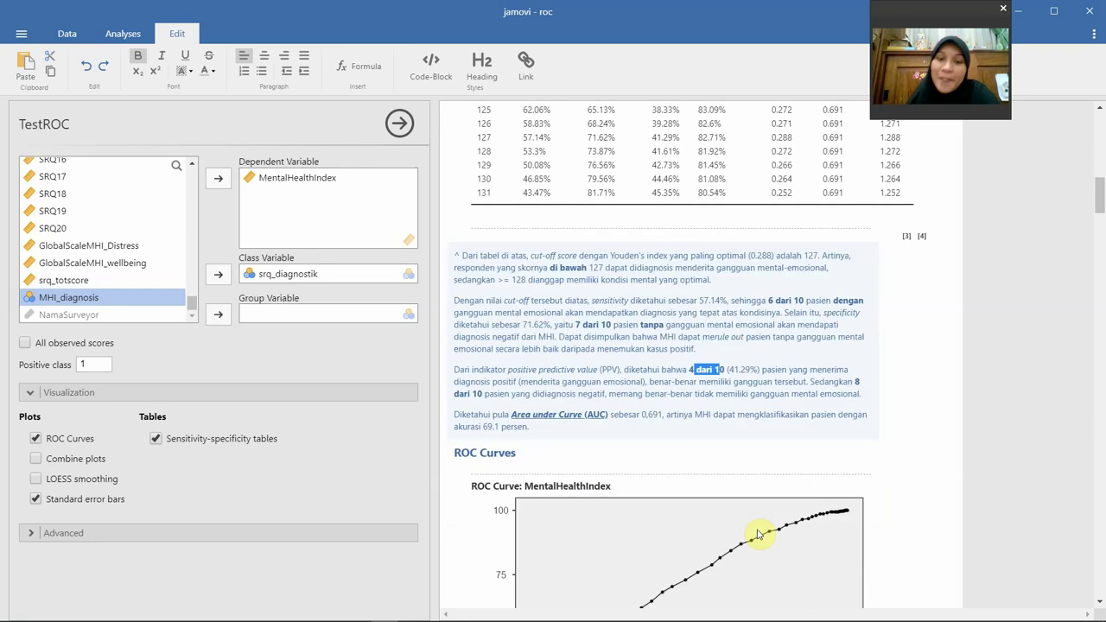
click(931, 492)
Examine the first TestROC analysis's ROC curve, cutpoint results and Sensitivity & Specificity tables, including the one for score 127.
scroll(933, 493, down, 4)
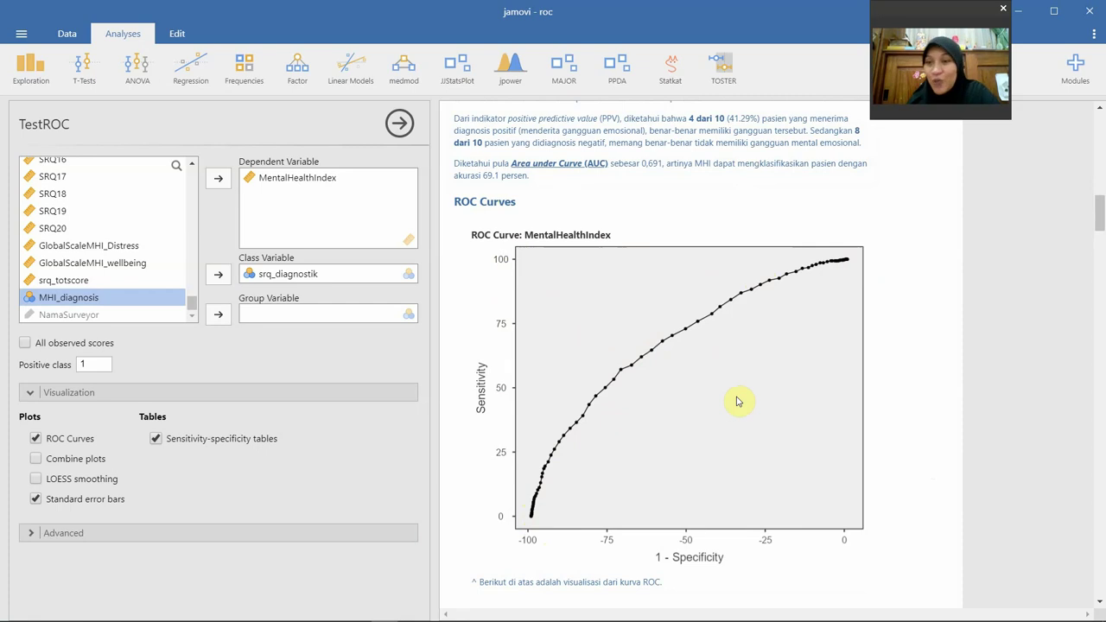
scroll(737, 401, down, 1)
scroll(737, 400, down, 4)
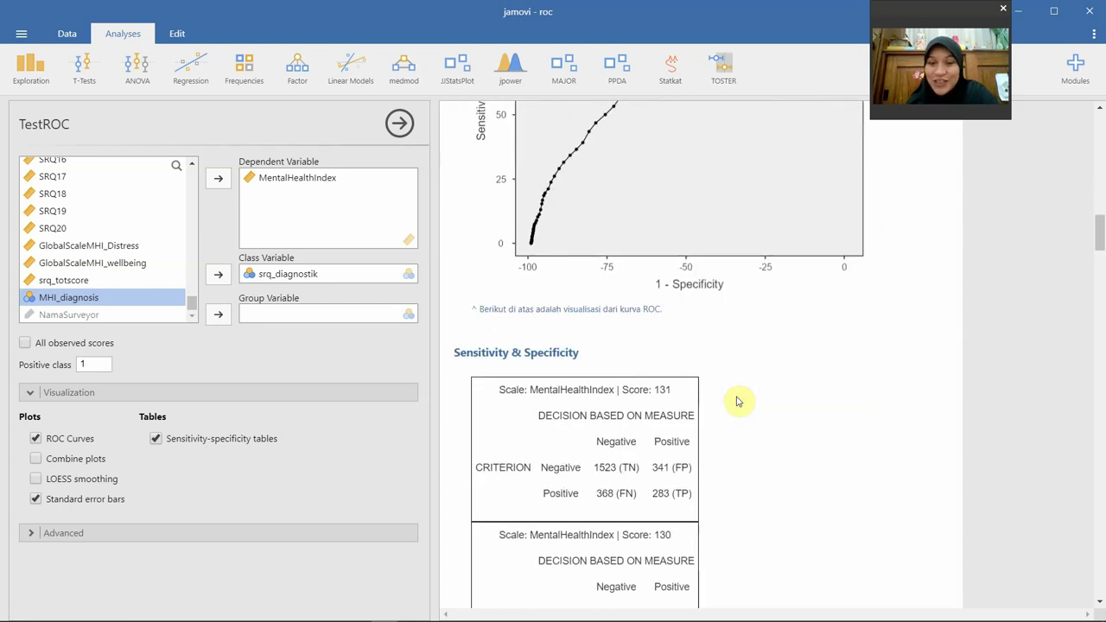
scroll(736, 401, up, 4)
scroll(737, 401, up, 15)
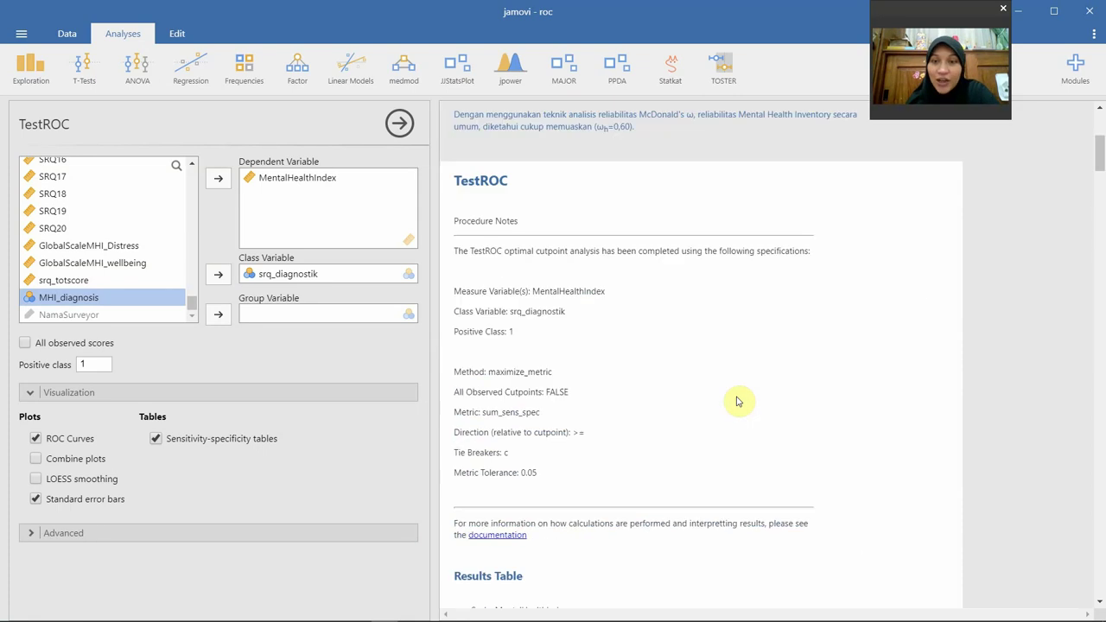
scroll(737, 401, down, 12)
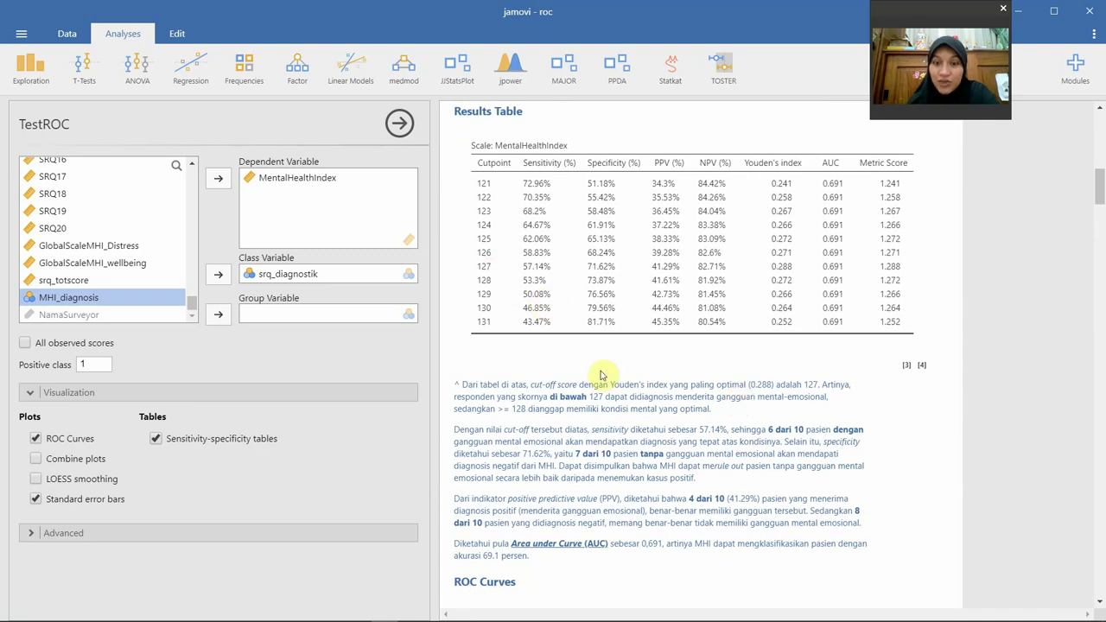
scroll(600, 372, down, 20)
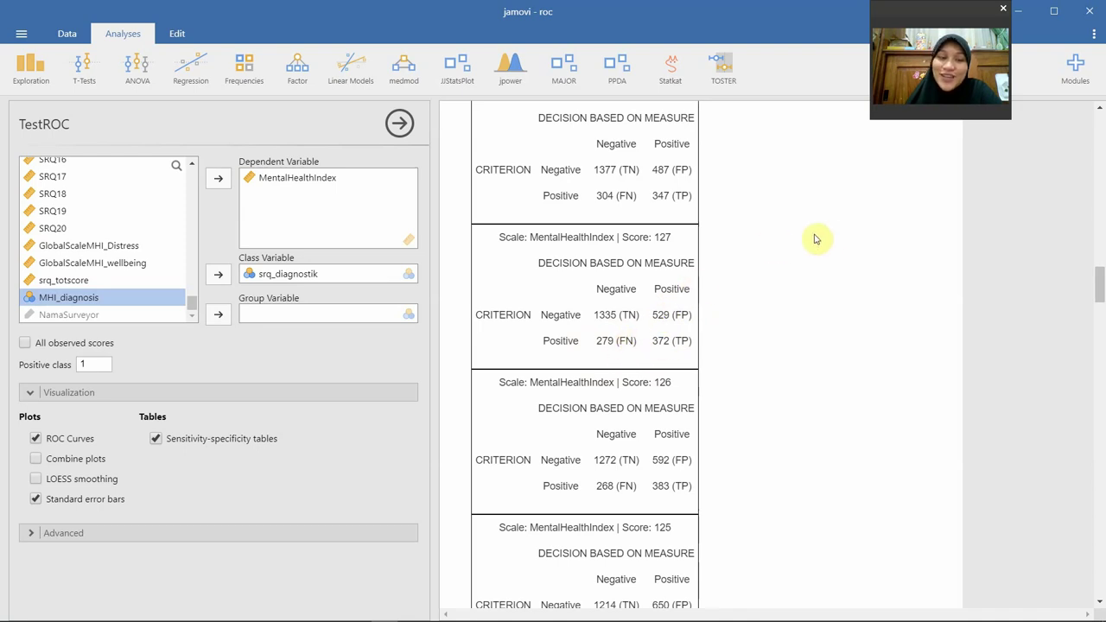
scroll(828, 238, down, 15)
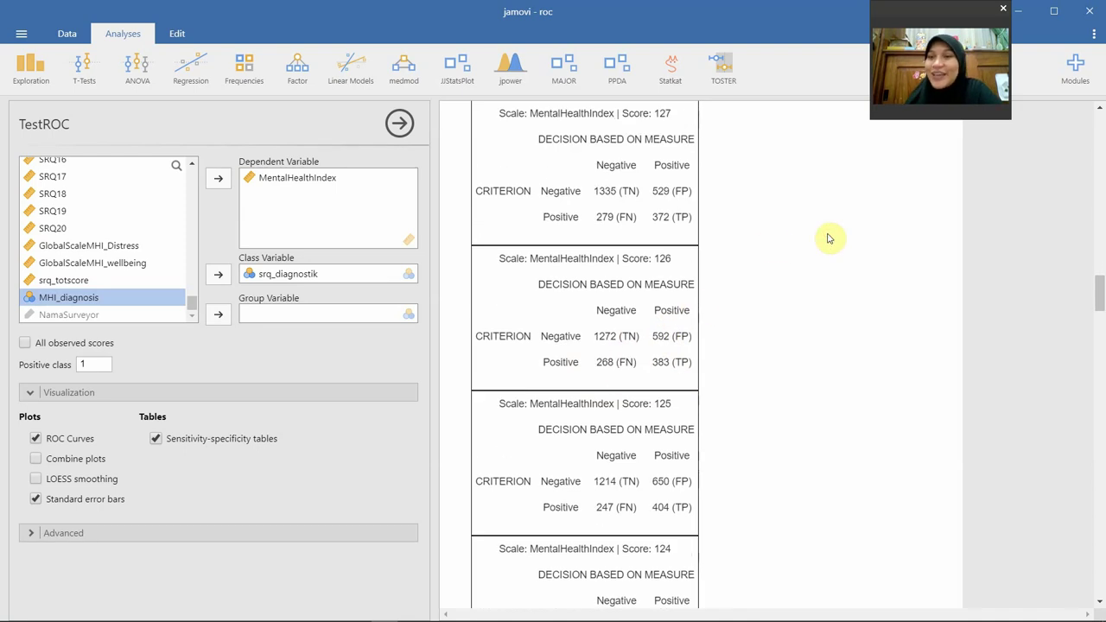
scroll(828, 238, up, 10)
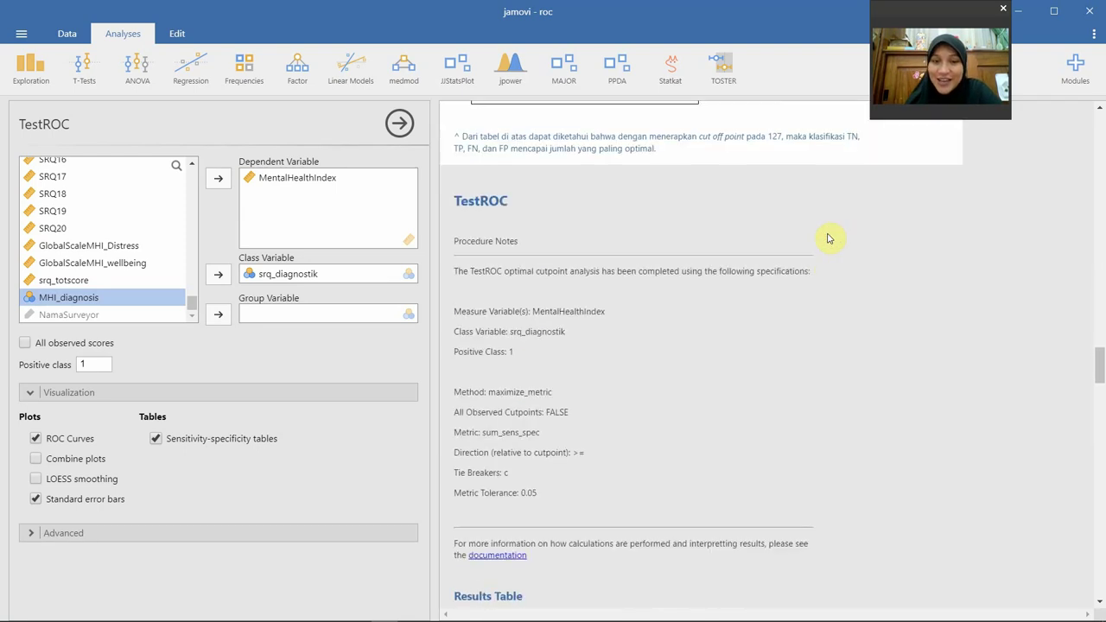
Remove the duplicate TestROC analysis and the empty Ordinal Reliability analysis below the cut-off point 127 note.
click(482, 391)
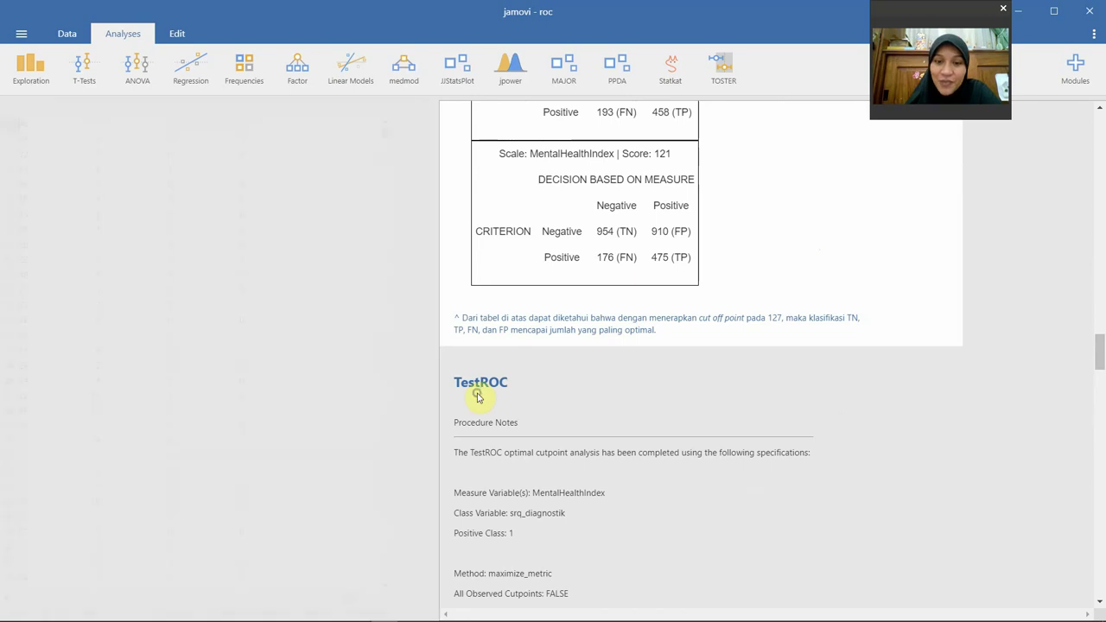
right_click(483, 390)
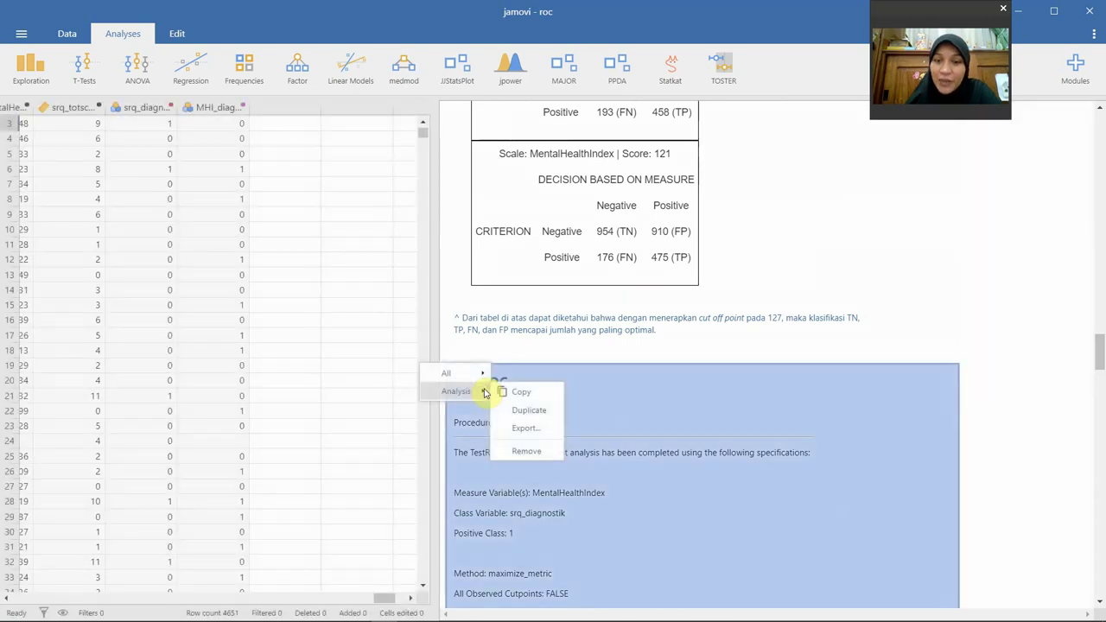
click(521, 450)
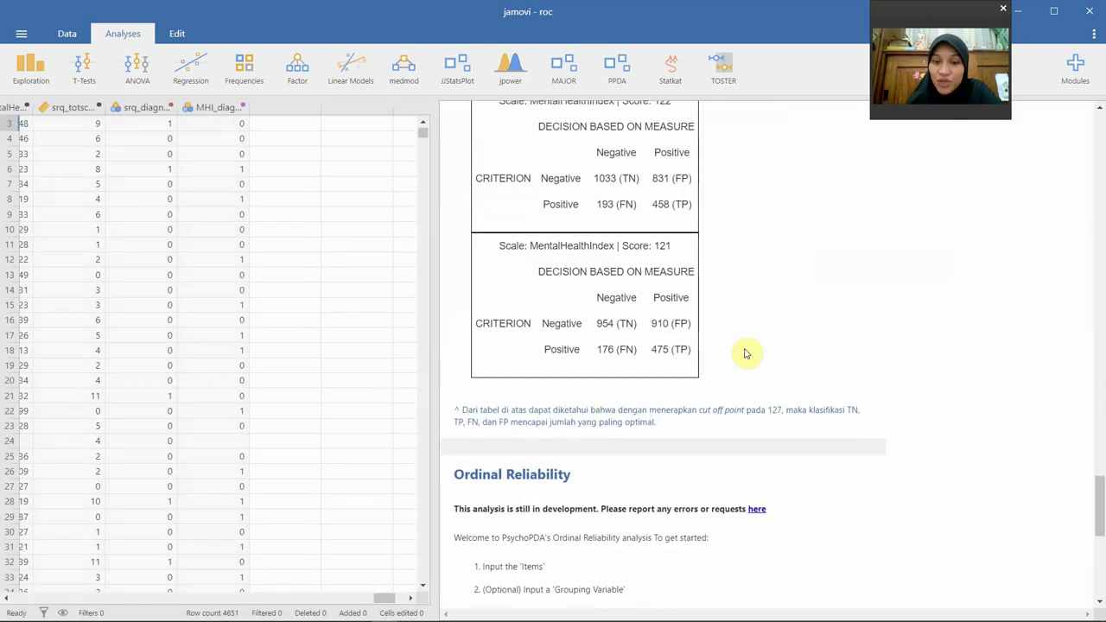
right_click(511, 471)
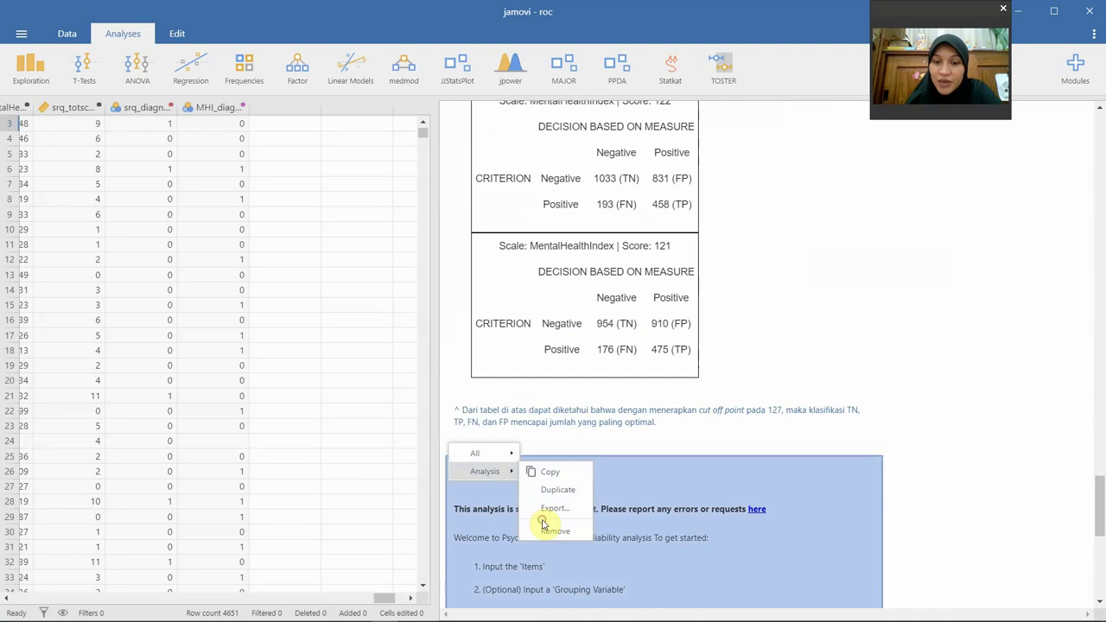
click(548, 528)
Compare the remaining TestROC analysis's Sensitivity & Specificity tables around score 127 with those for neighbouring scores.
scroll(690, 208, up, 5)
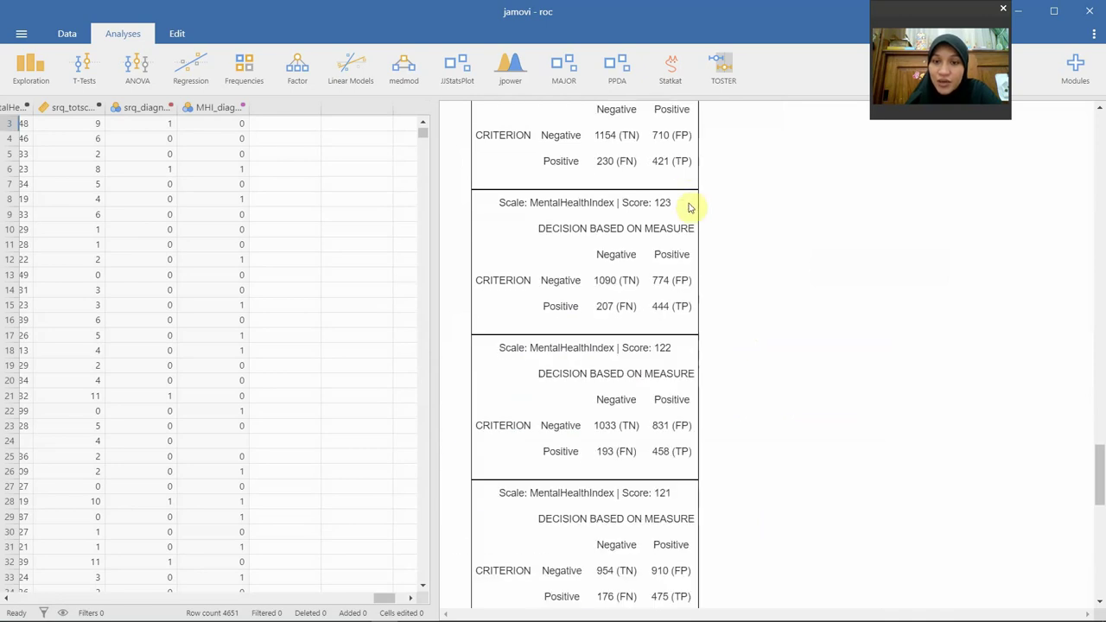
scroll(690, 207, down, 2)
scroll(691, 208, up, 7)
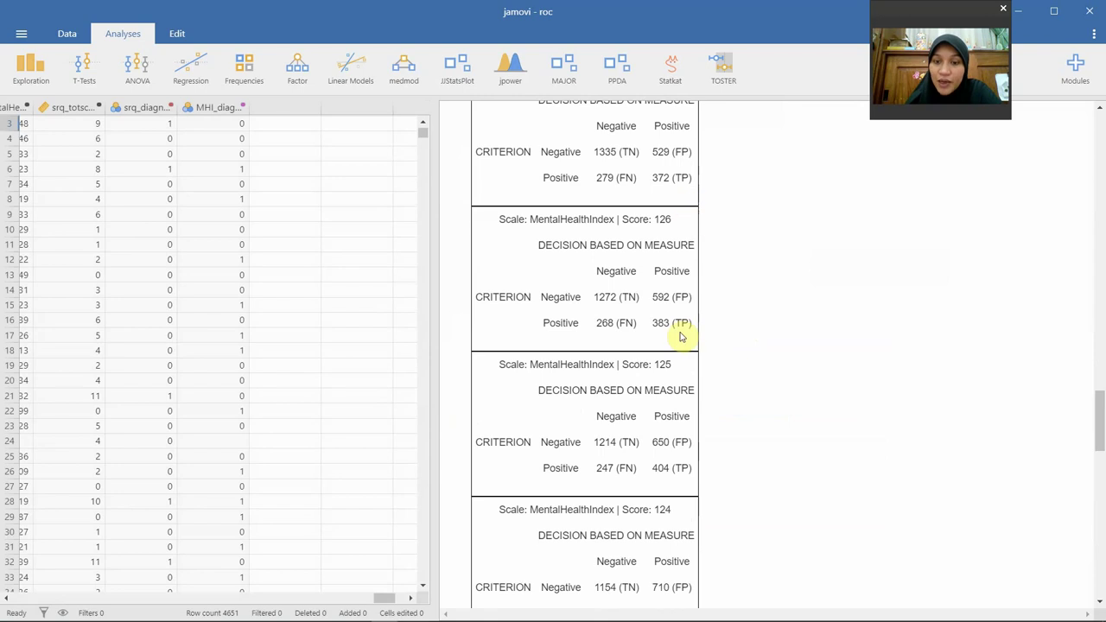
scroll(681, 337, up, 3)
scroll(681, 336, up, 2)
scroll(682, 334, down, 1)
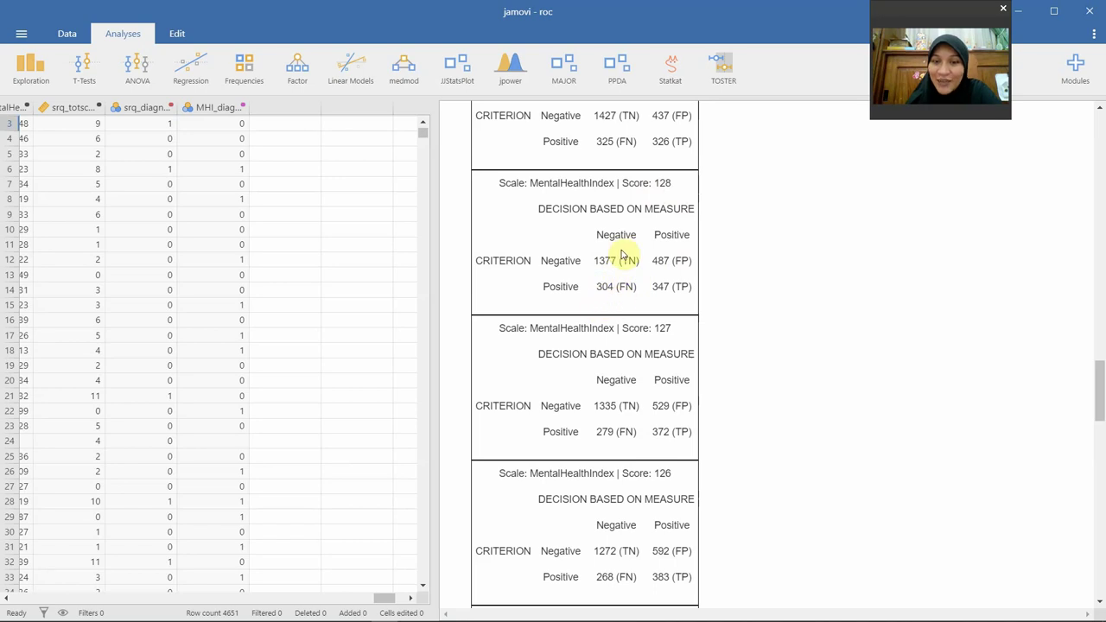
scroll(622, 253, up, 1)
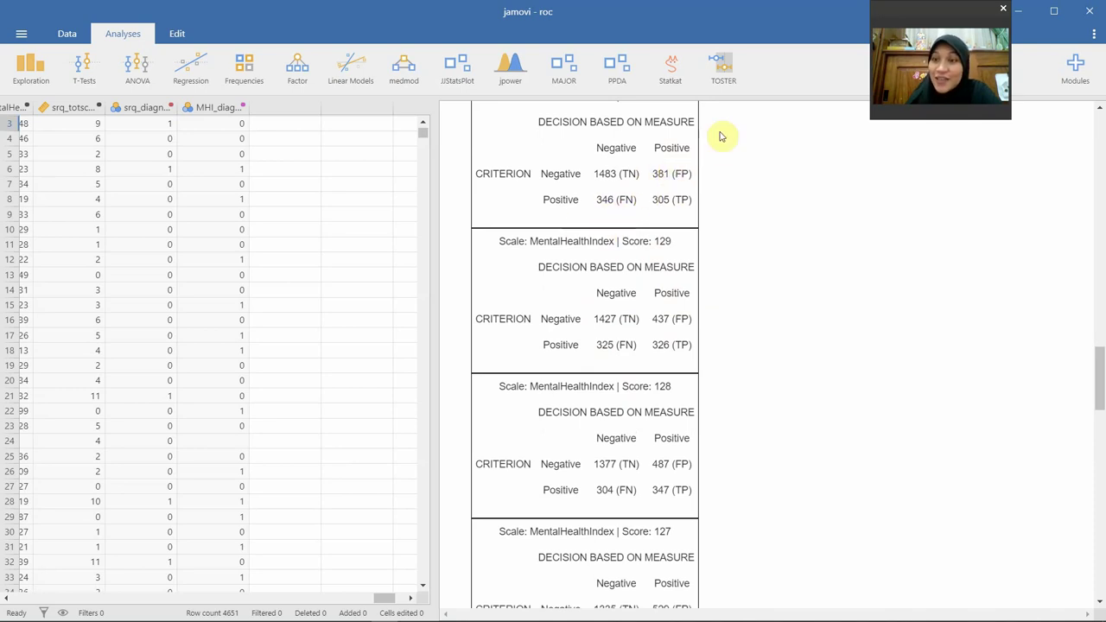
scroll(654, 240, down, 3)
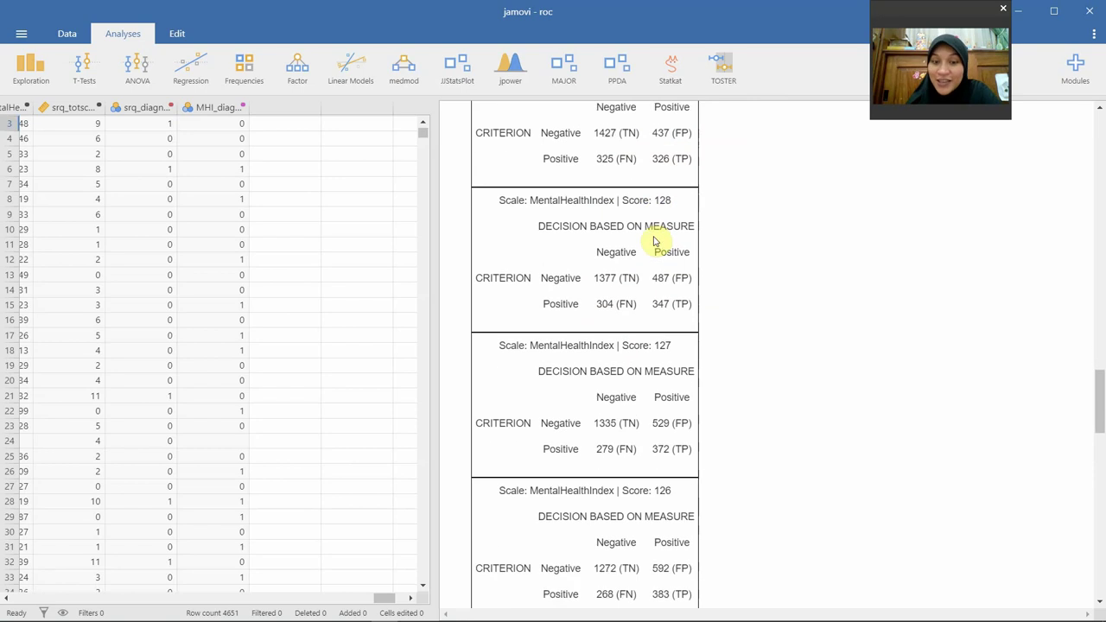
scroll(654, 240, down, 1)
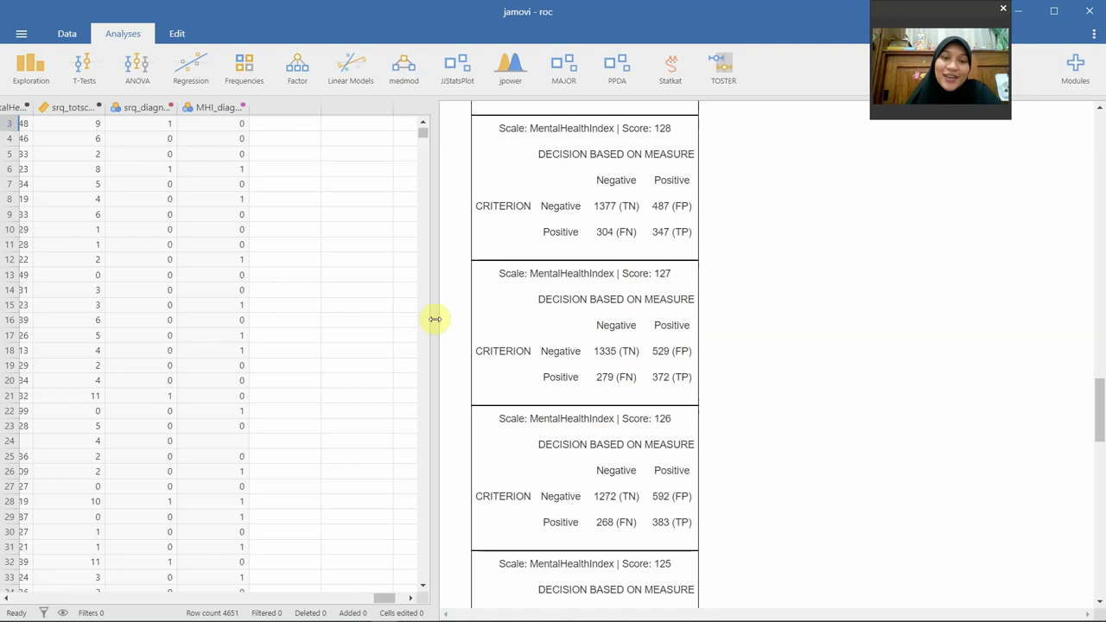
Widen the results area and review the TestROC interpretation notes, ROC curve and Sensitivity & Specificity tables.
drag(434, 319, 324, 319)
scroll(617, 444, up, 15)
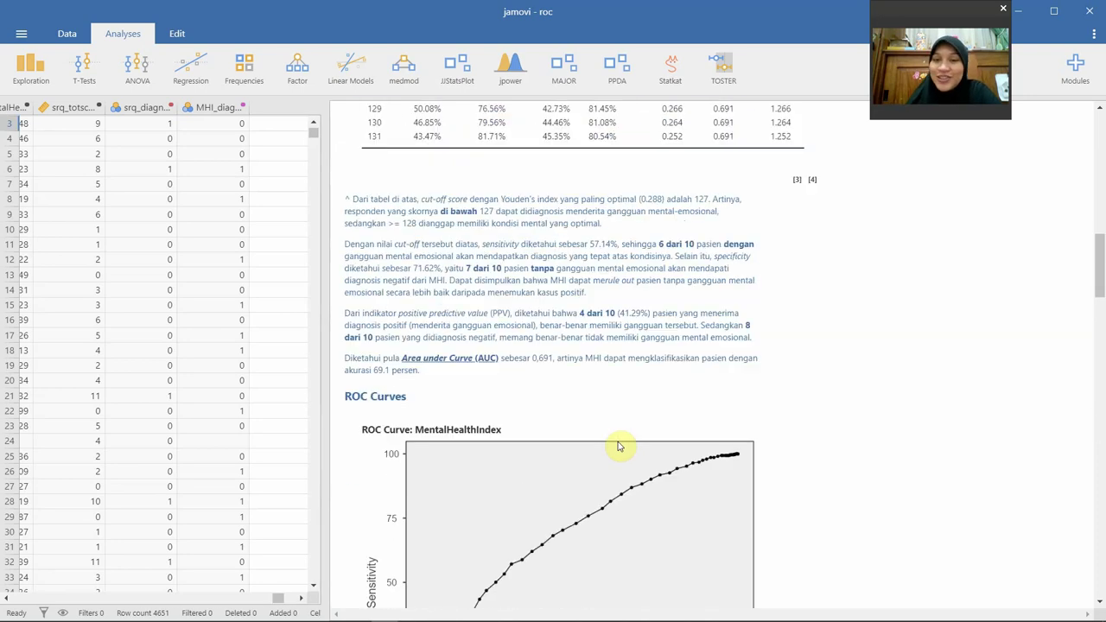
scroll(617, 444, up, 5)
scroll(617, 444, down, 20)
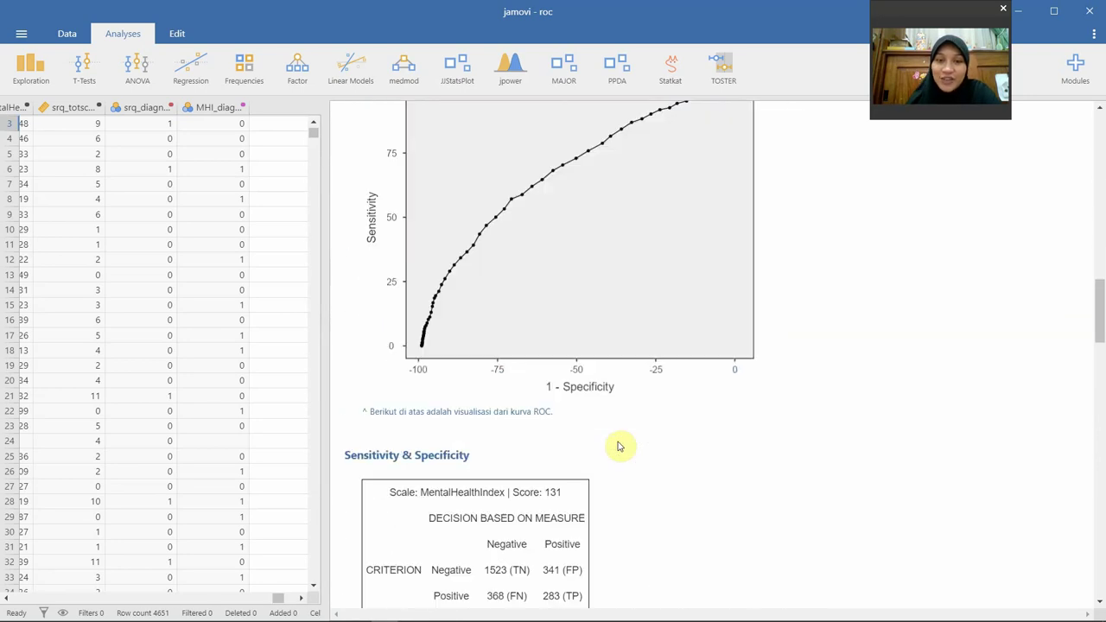
Switch to the ROC HackMD presentation in Google Chrome and show the "Interpretasi" slide.
key(alt+Tab)
key(alt+Tab)
key(alt+Tab)
key(alt+Tab)
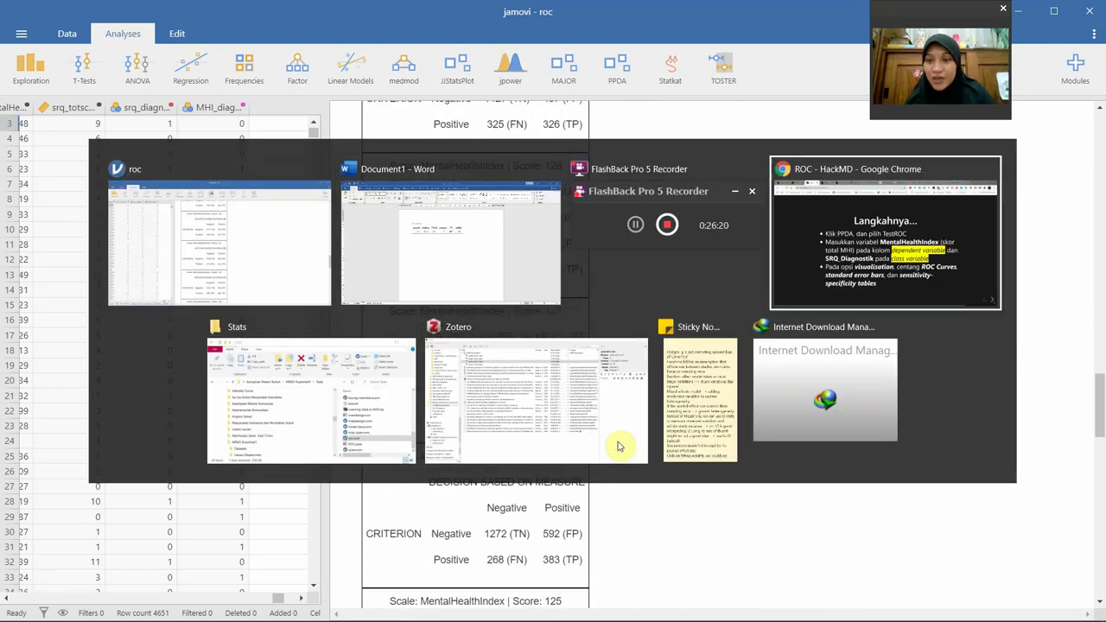
key(Right)
key(Right)
key(Left)
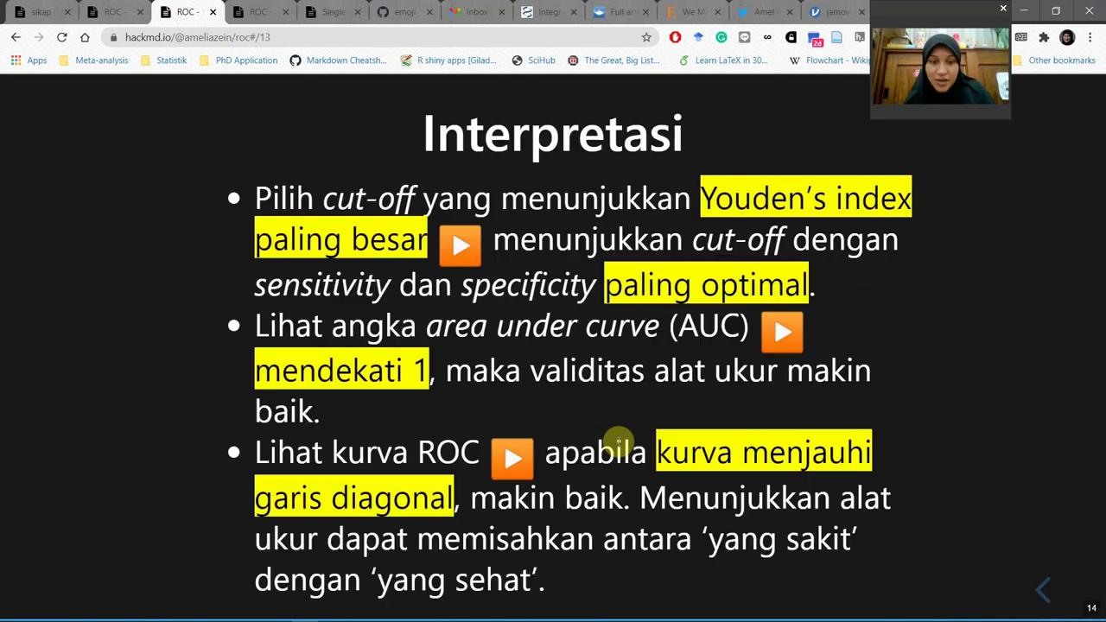